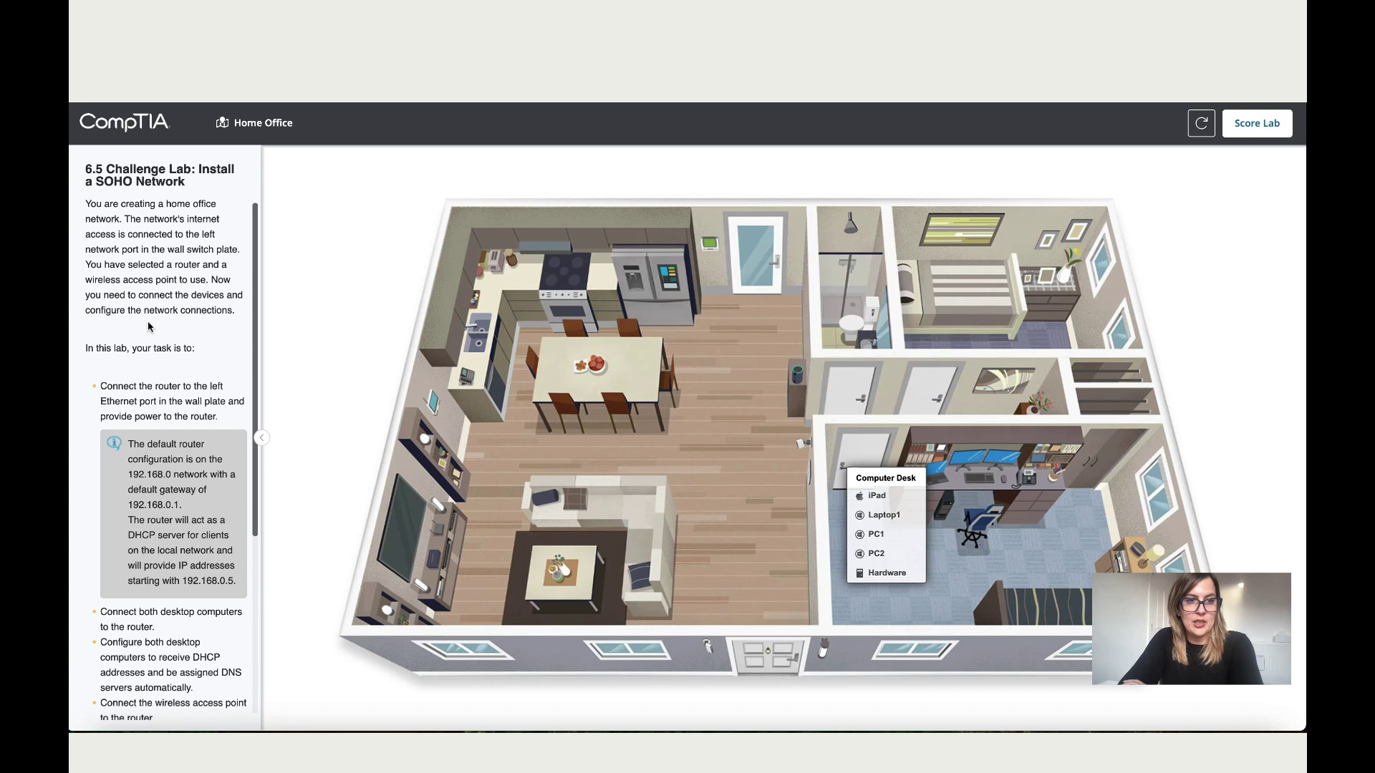
Open the Computer Desk hardware workspace from the Home Office floor plan
{"action": "left_click", "coordinate": [874, 576]}
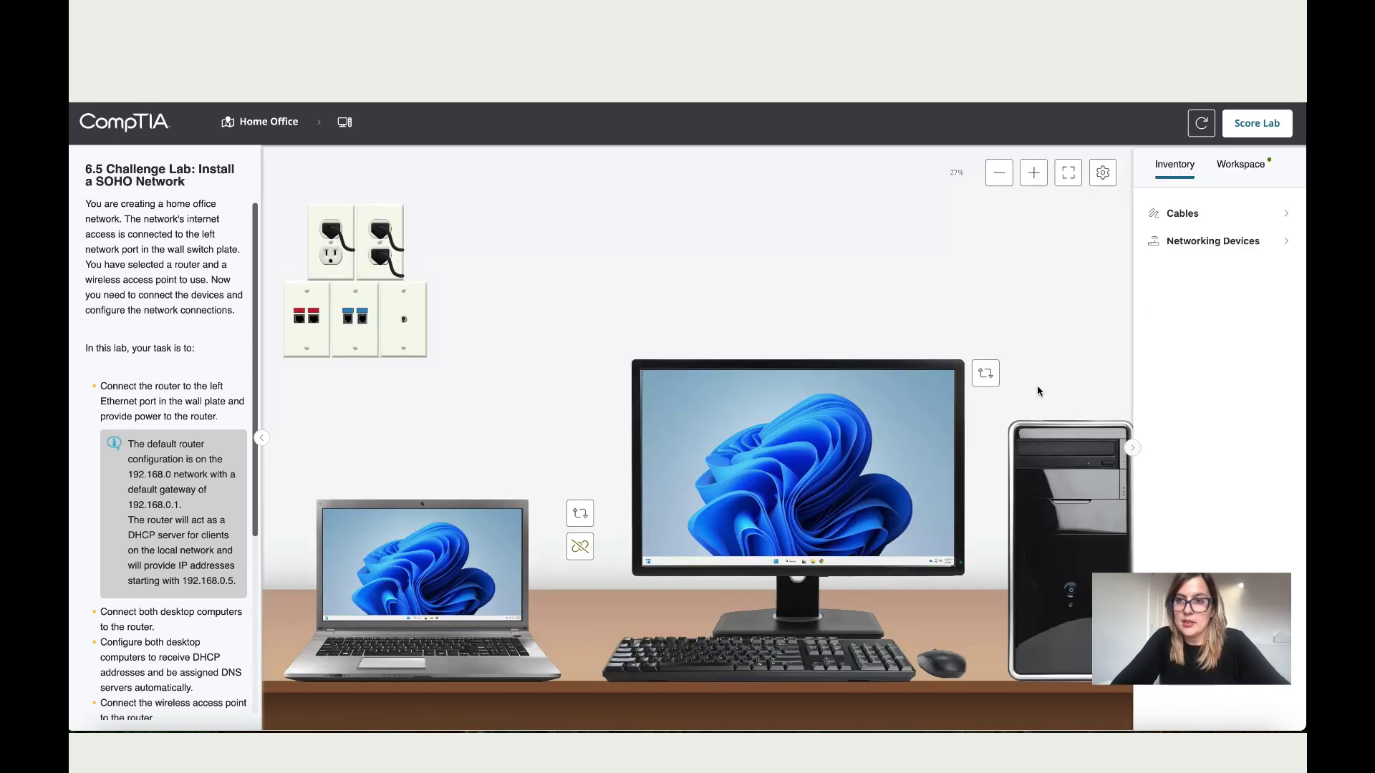
Place the Ethernet router on the desk to the right of the access point
{"action": "left_click", "coordinate": [1212, 241]}
{"action": "left_click_drag", "start_coordinate": [1185, 266], "coordinate": [622, 653]}
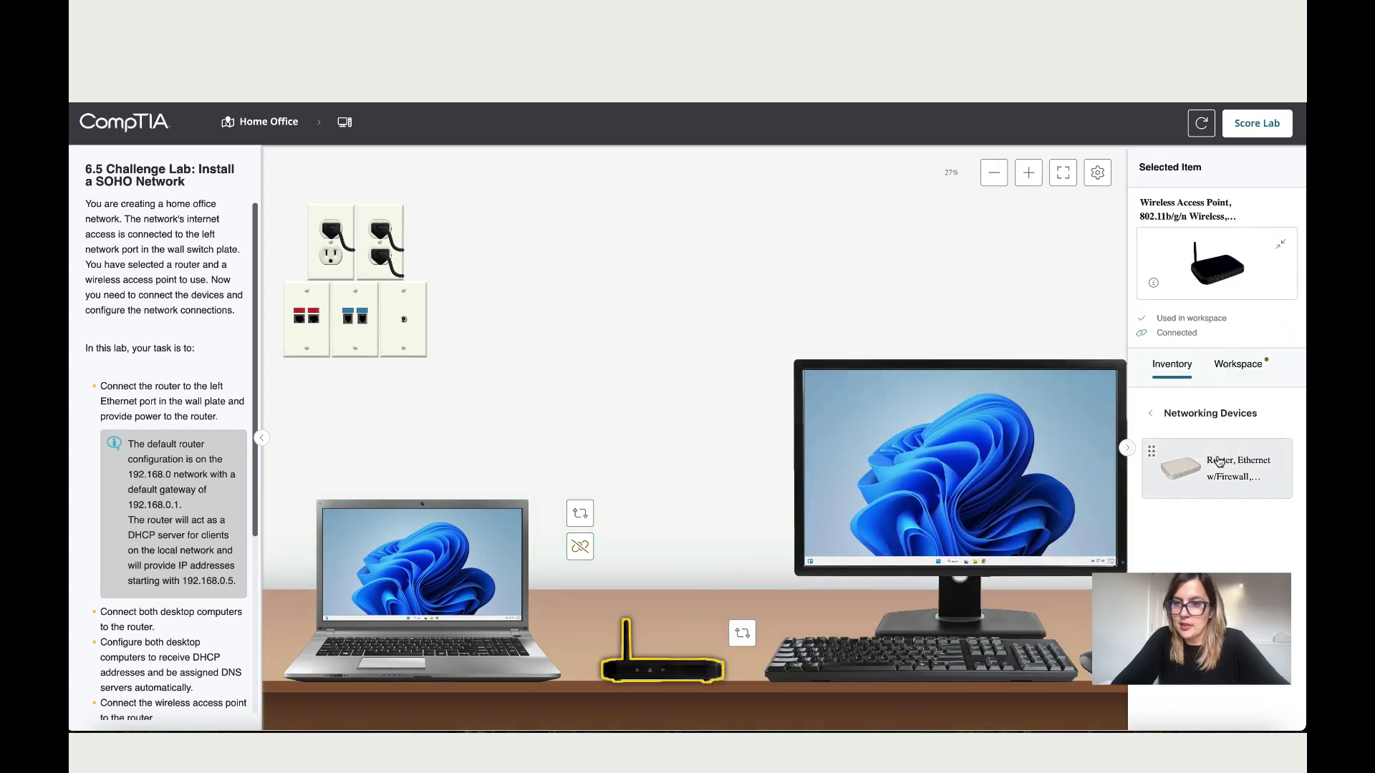
{"action": "left_click_drag", "start_coordinate": [1180, 469], "coordinate": [766, 648]}
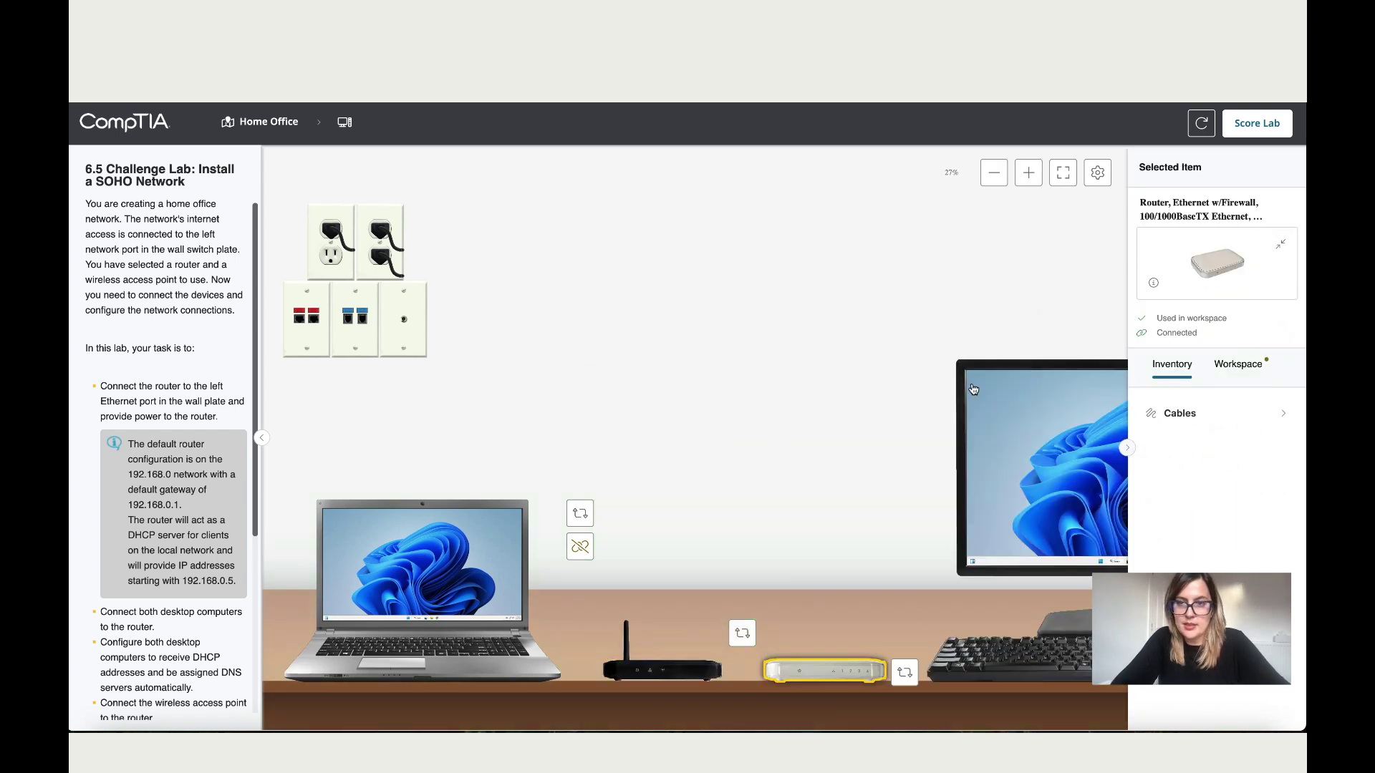
Turn the access point and router to their Back views to expose the rear ports
{"action": "left_click", "coordinate": [1029, 174]}
{"action": "left_click", "coordinate": [1029, 177]}
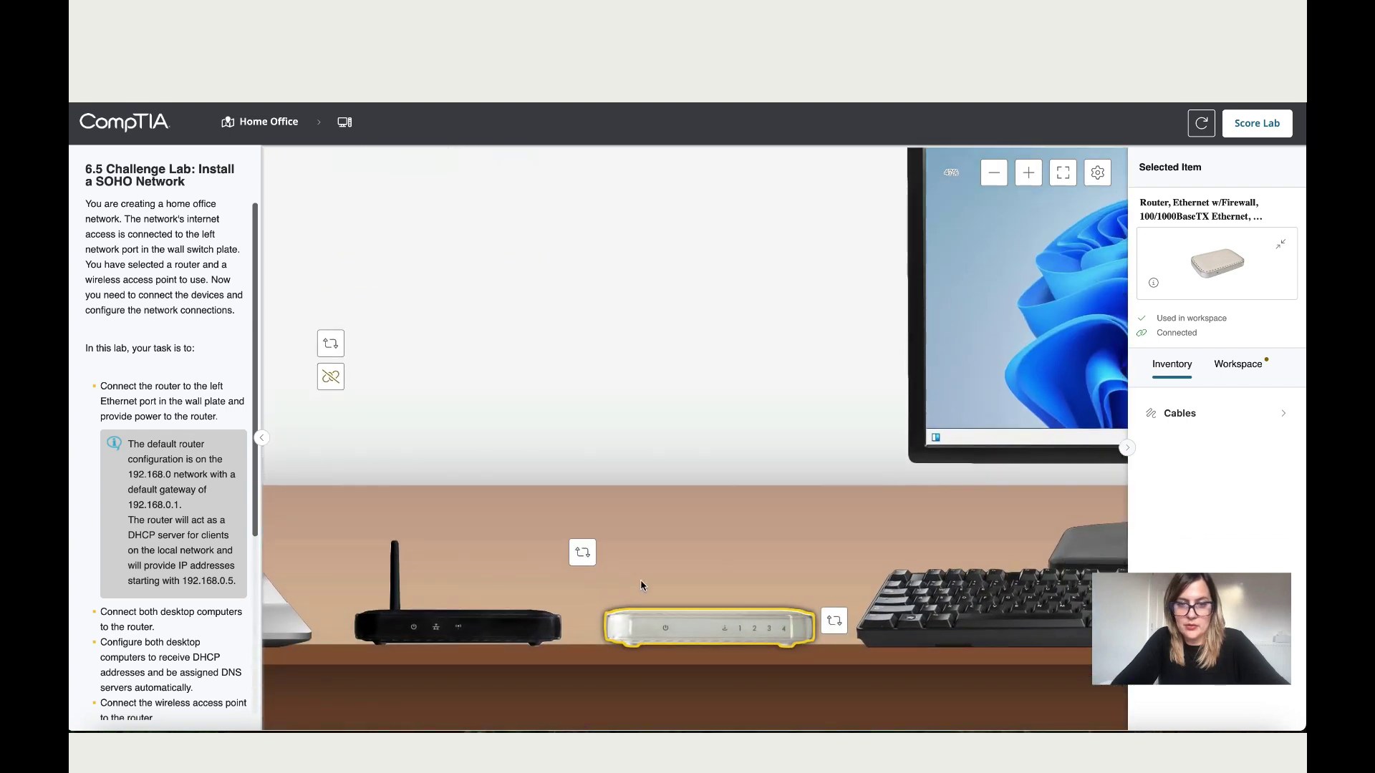
{"action": "left_click", "coordinate": [583, 553]}
{"action": "left_click", "coordinate": [516, 611]}
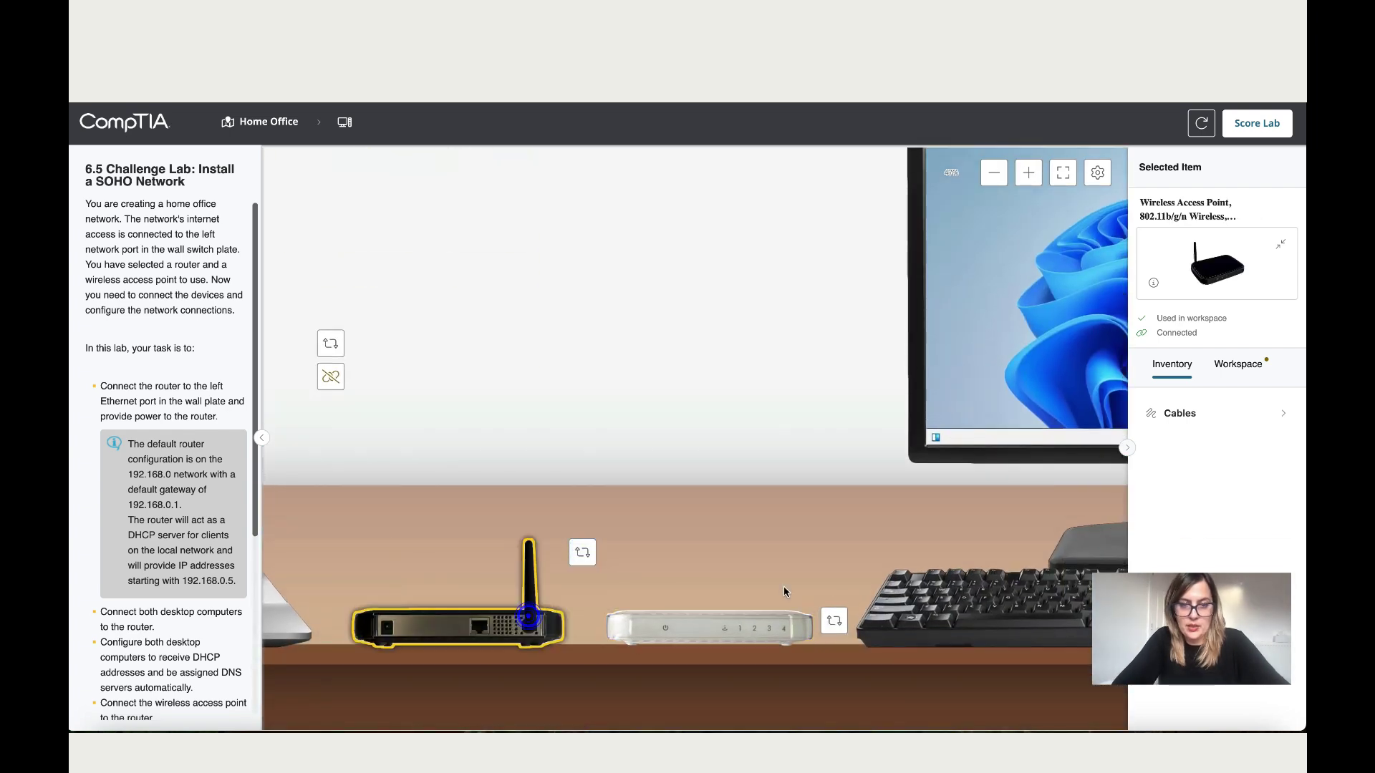
{"action": "left_click", "coordinate": [834, 621]}
{"action": "left_click", "coordinate": [798, 685]}
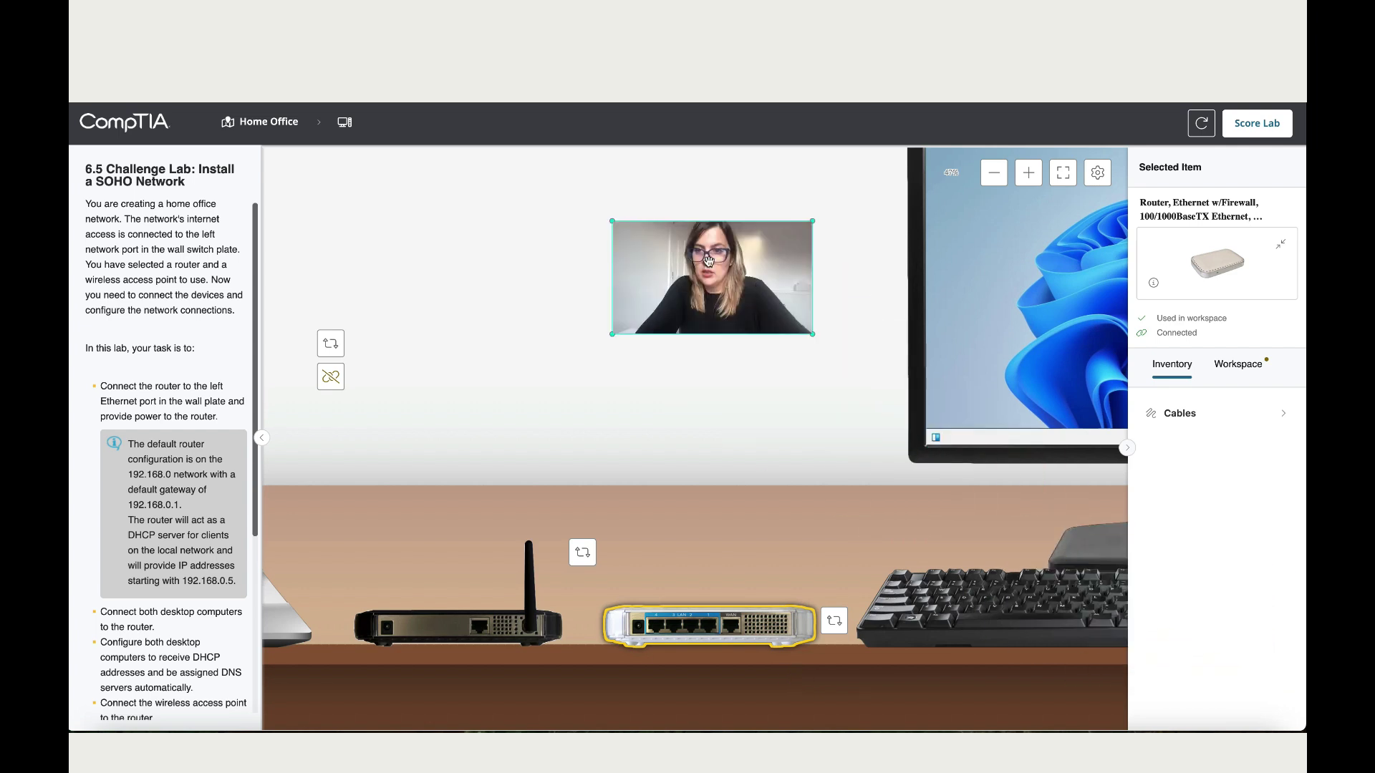
Connect the access point to a router port with a Cat5e RJ45 cable
{"action": "left_click", "coordinate": [1210, 412]}
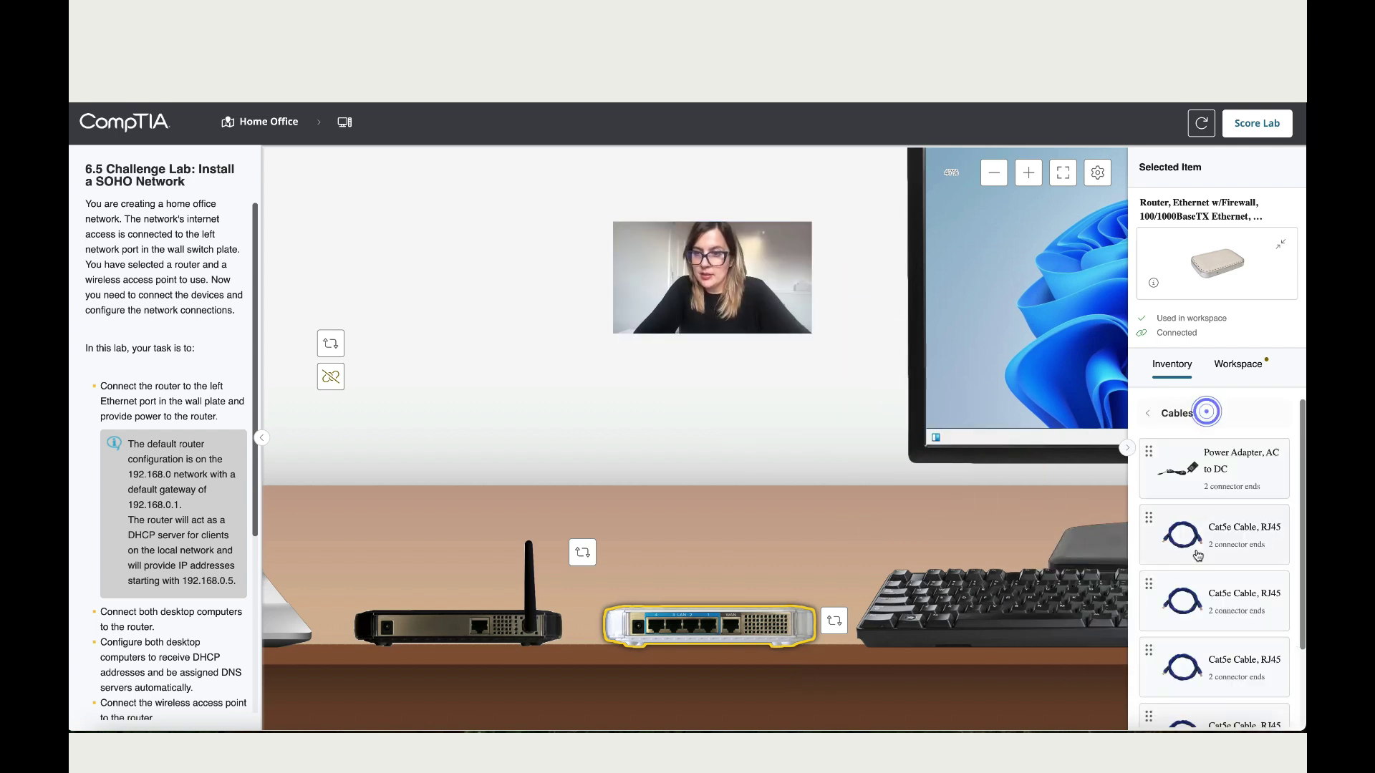
{"action": "left_click", "coordinate": [1196, 545]}
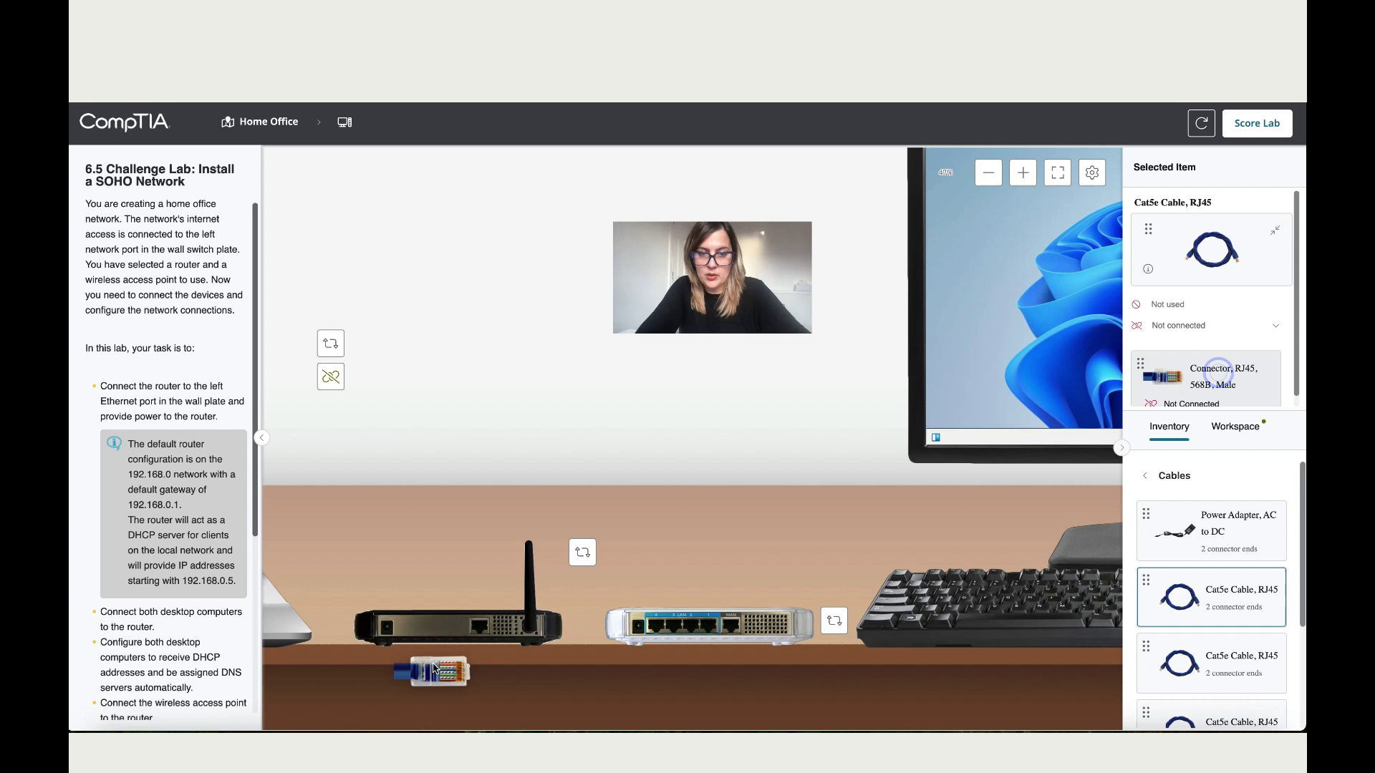
{"action": "left_click", "coordinate": [480, 628]}
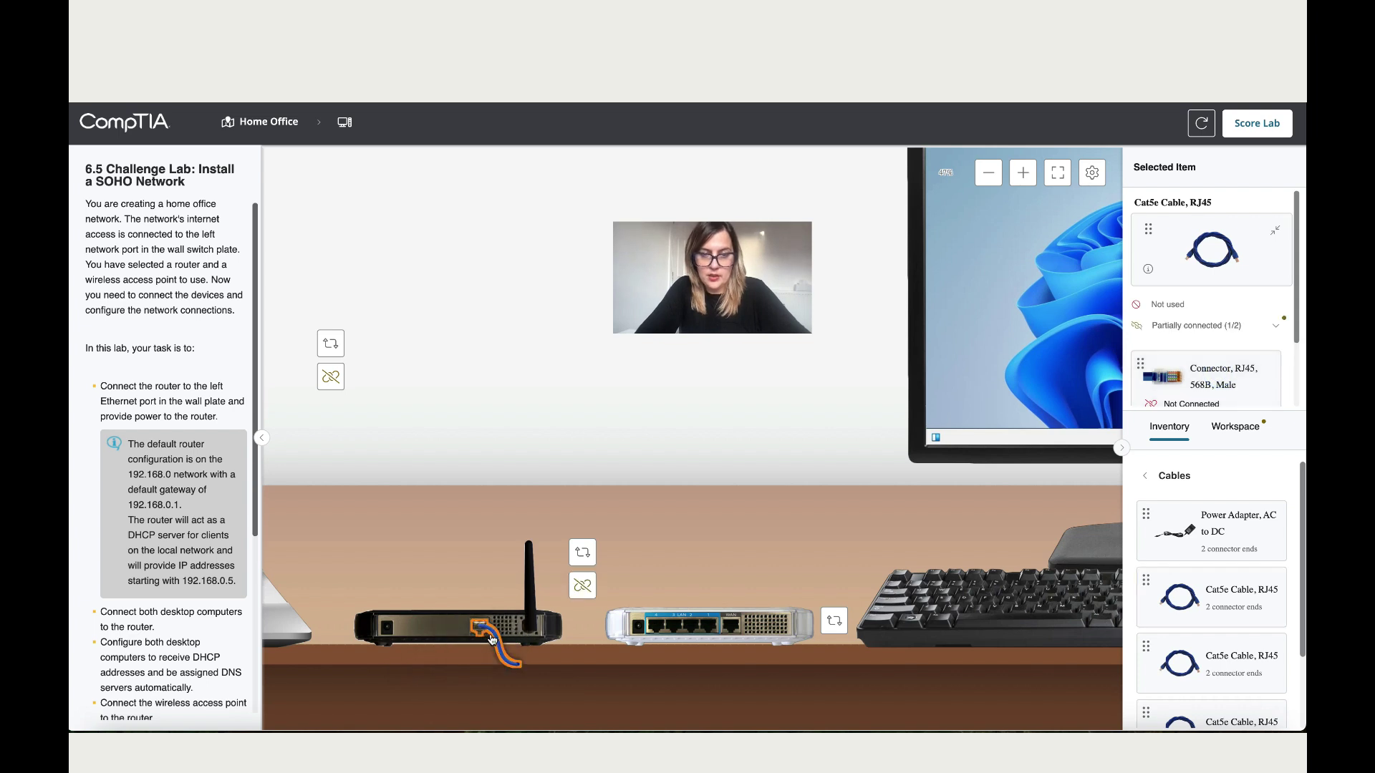
{"action": "left_click_drag", "start_coordinate": [1215, 394], "coordinate": [711, 631]}
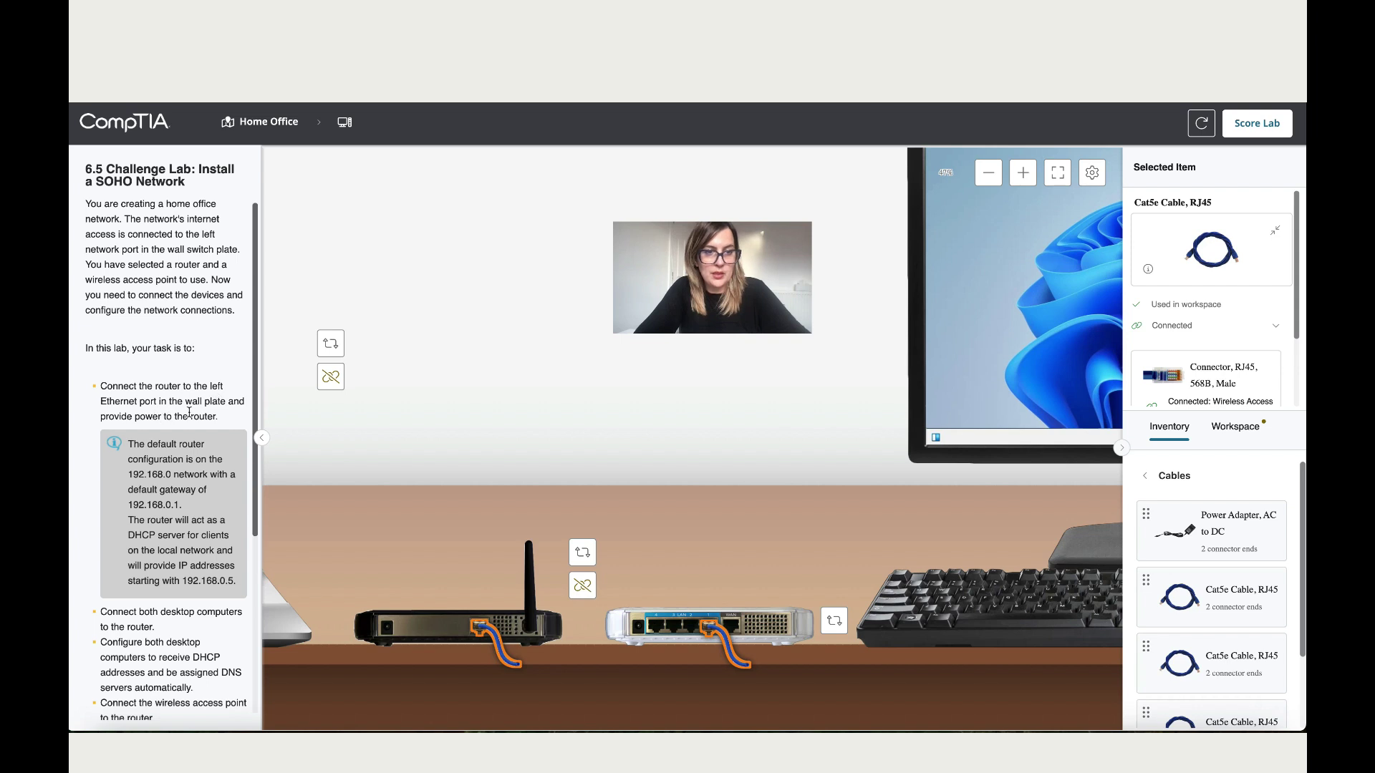
Plug one end of a second Cat5e cable into the router
{"action": "left_click", "coordinate": [1196, 592]}
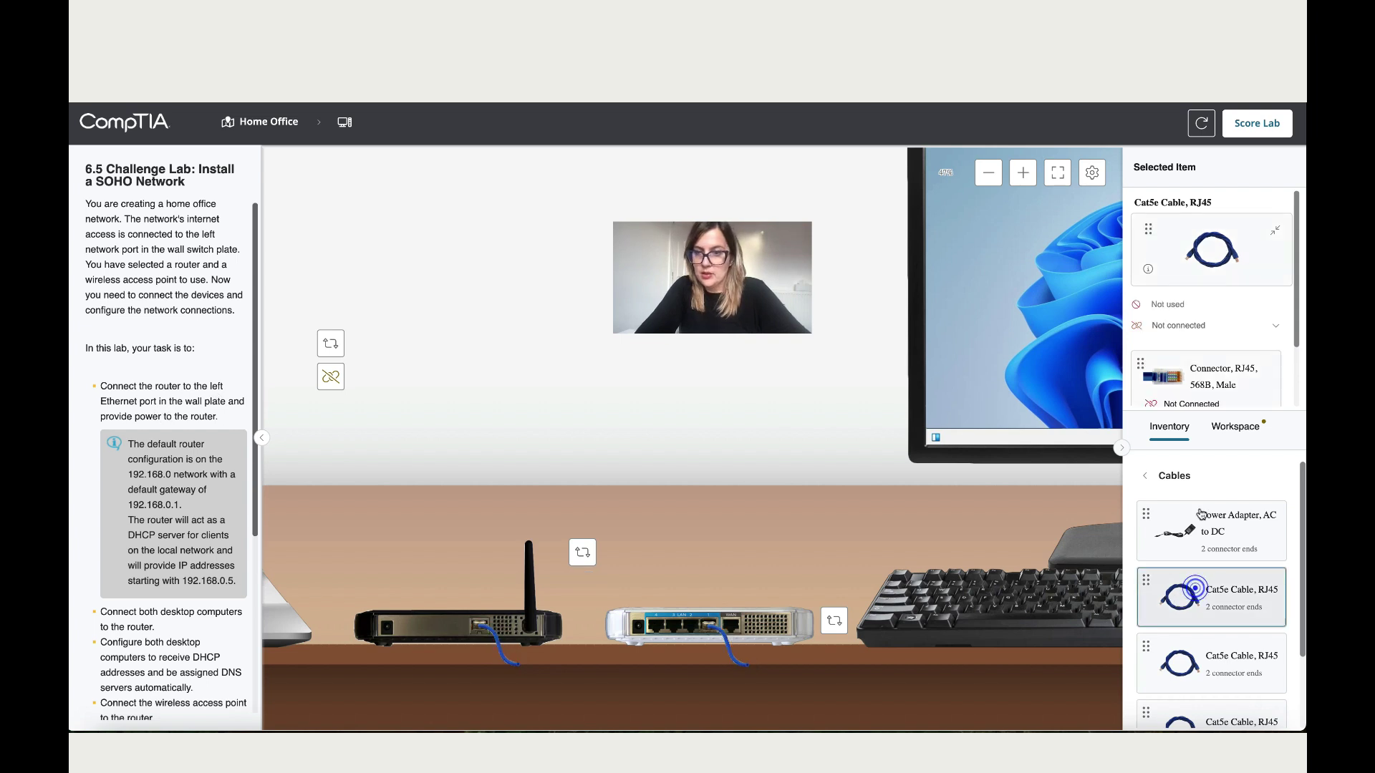
{"action": "left_click_drag", "start_coordinate": [1197, 591], "coordinate": [732, 630]}
{"action": "left_click", "coordinate": [1022, 172]}
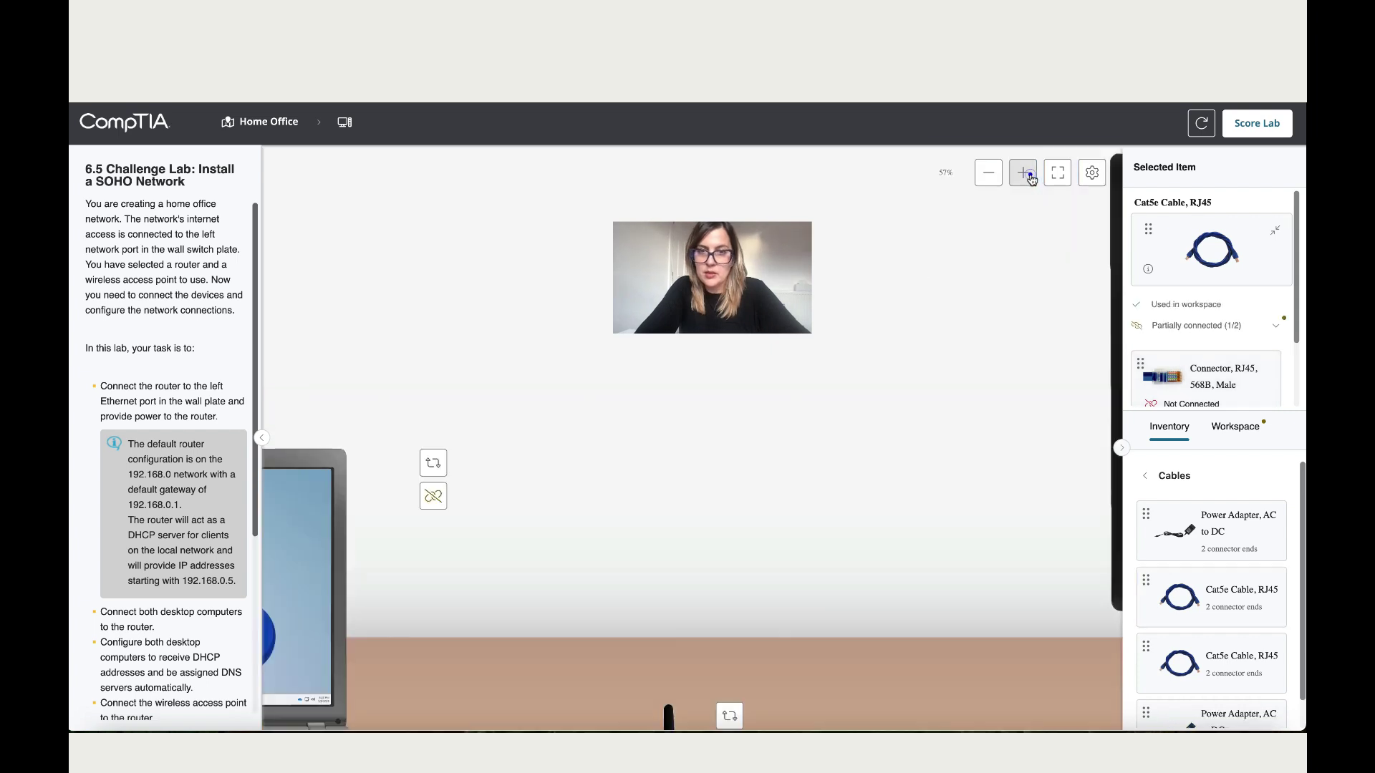
{"action": "left_click", "coordinate": [1023, 173]}
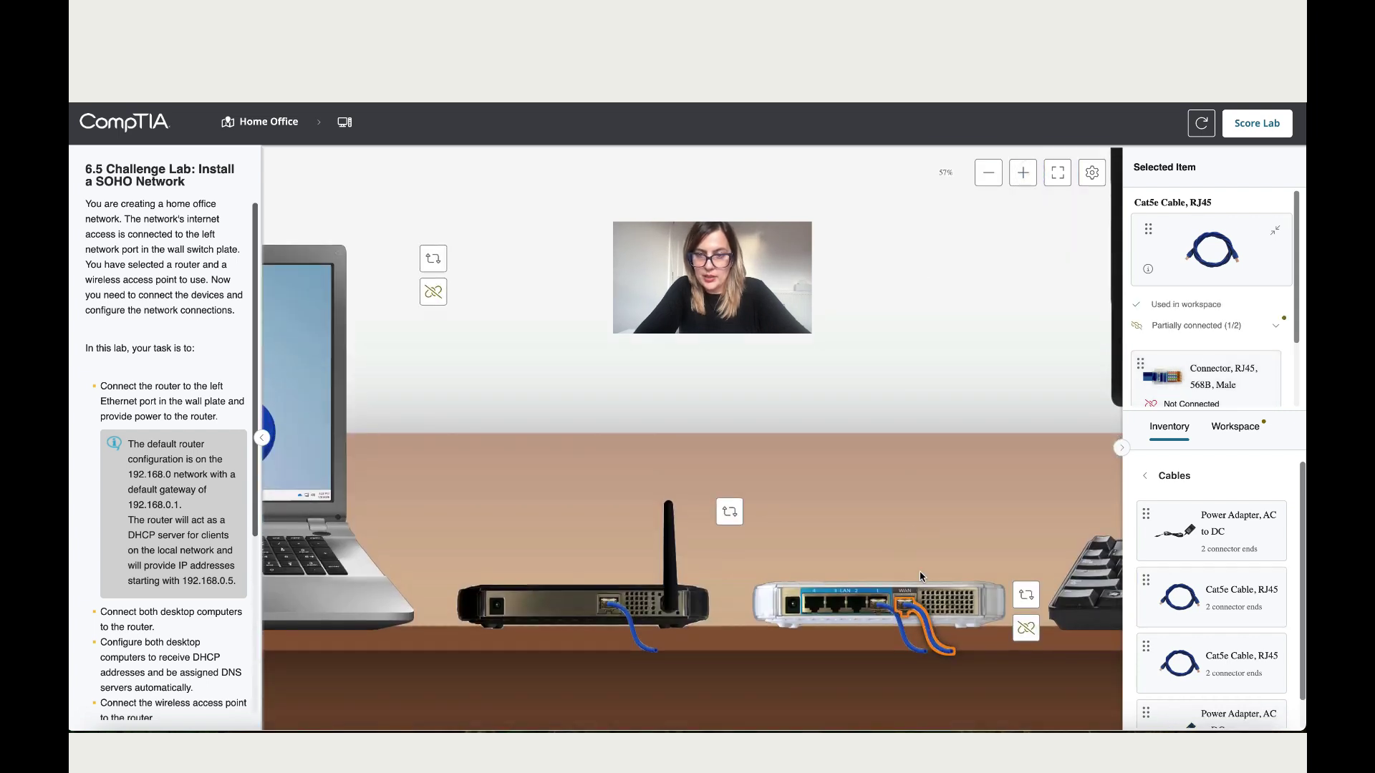
{"action": "left_click", "coordinate": [988, 174]}
{"action": "left_click", "coordinate": [988, 174]}
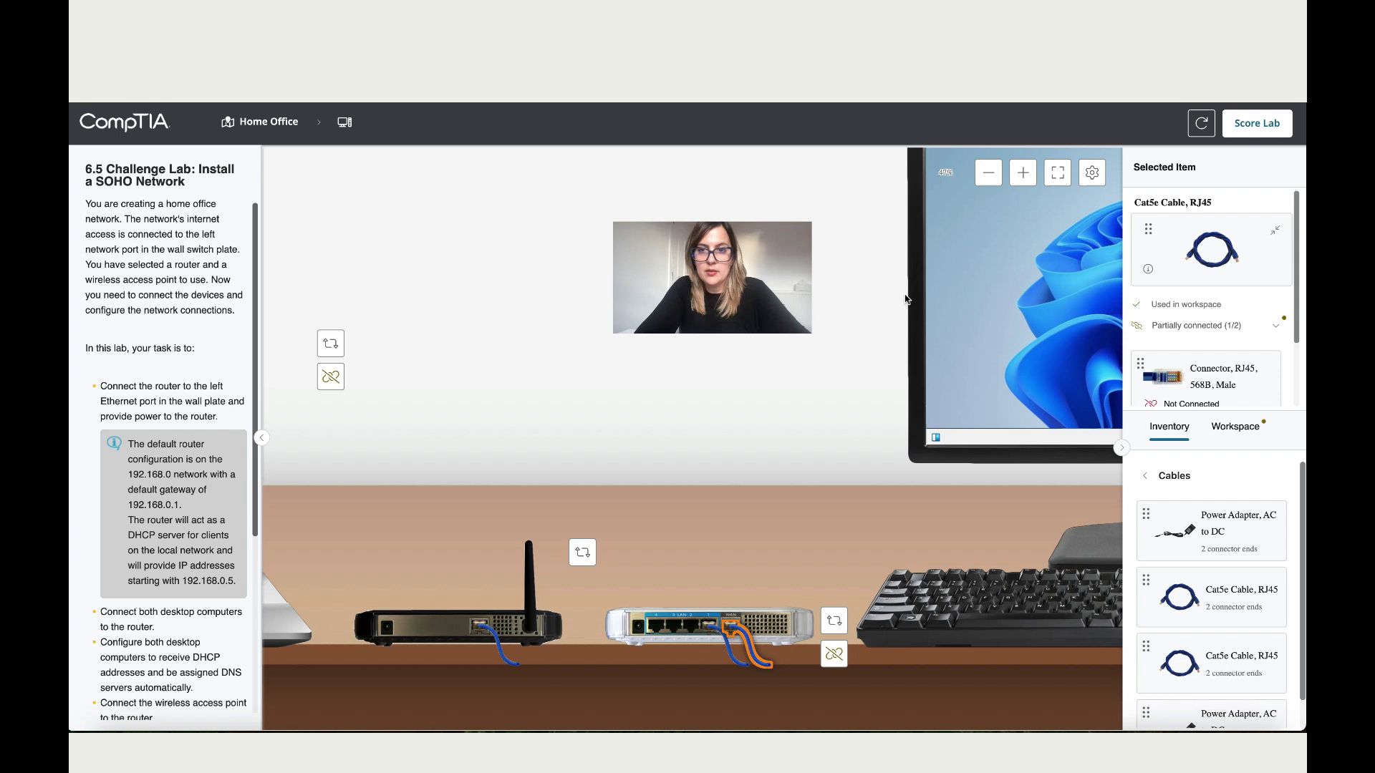
{"action": "left_click", "coordinate": [988, 174]}
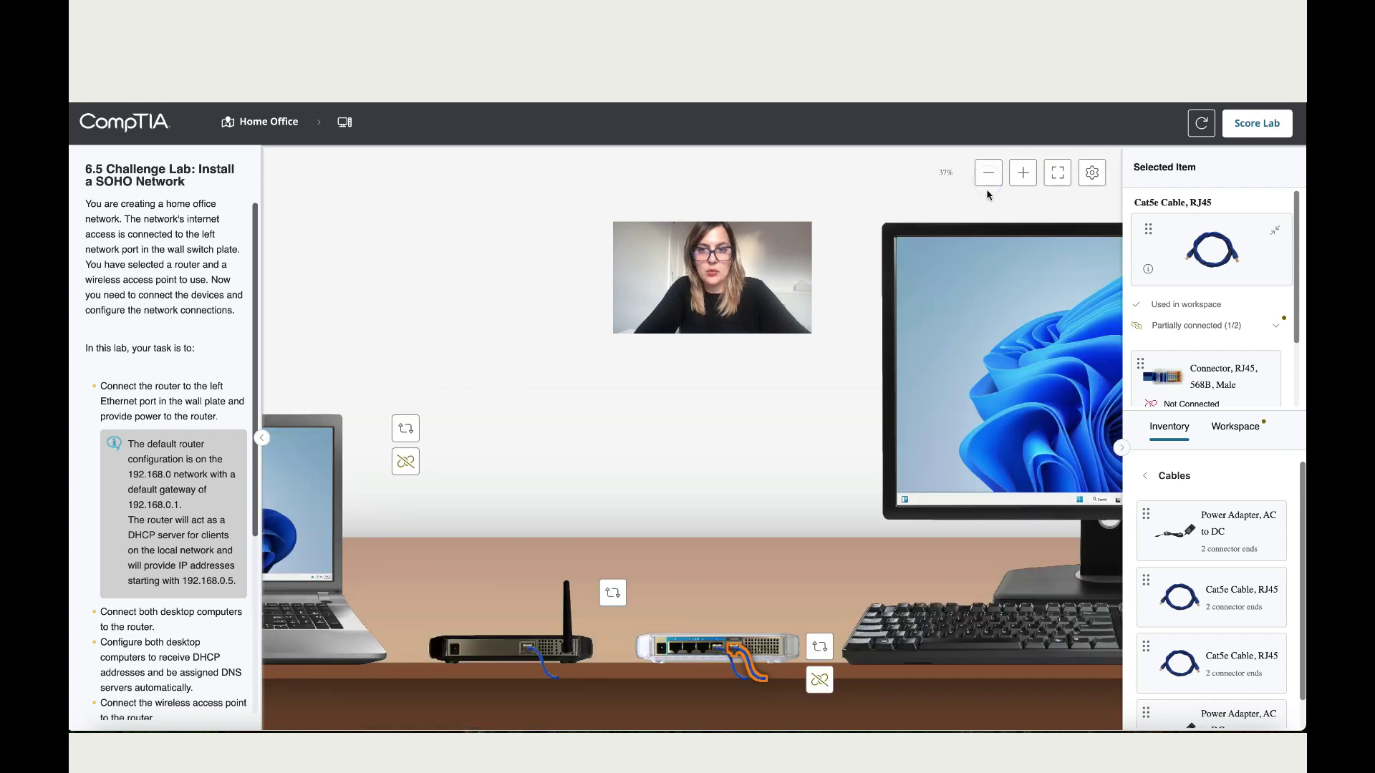
{"action": "left_click", "coordinate": [988, 174]}
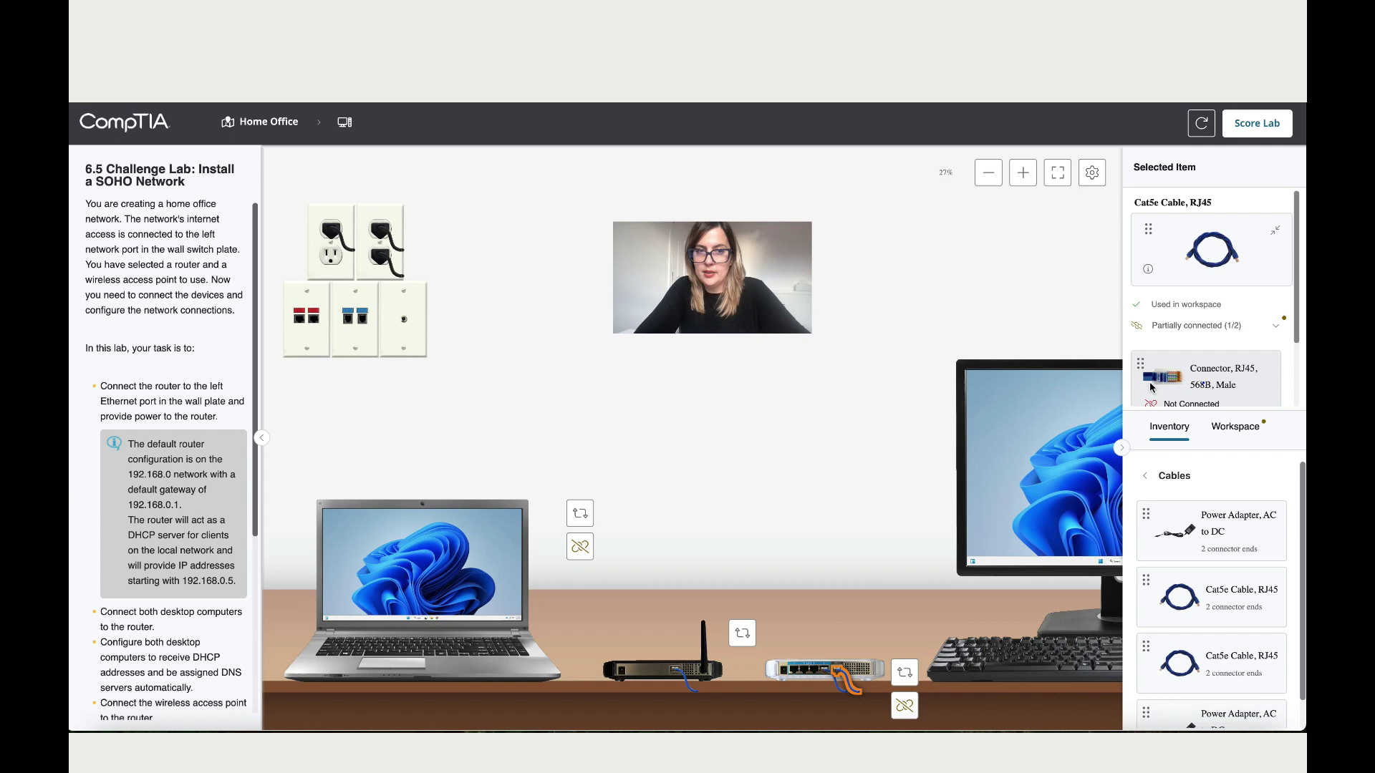
Plug that cable's other end into the wall plate's left Ethernet port
{"action": "left_click_drag", "start_coordinate": [1160, 376], "coordinate": [300, 323]}
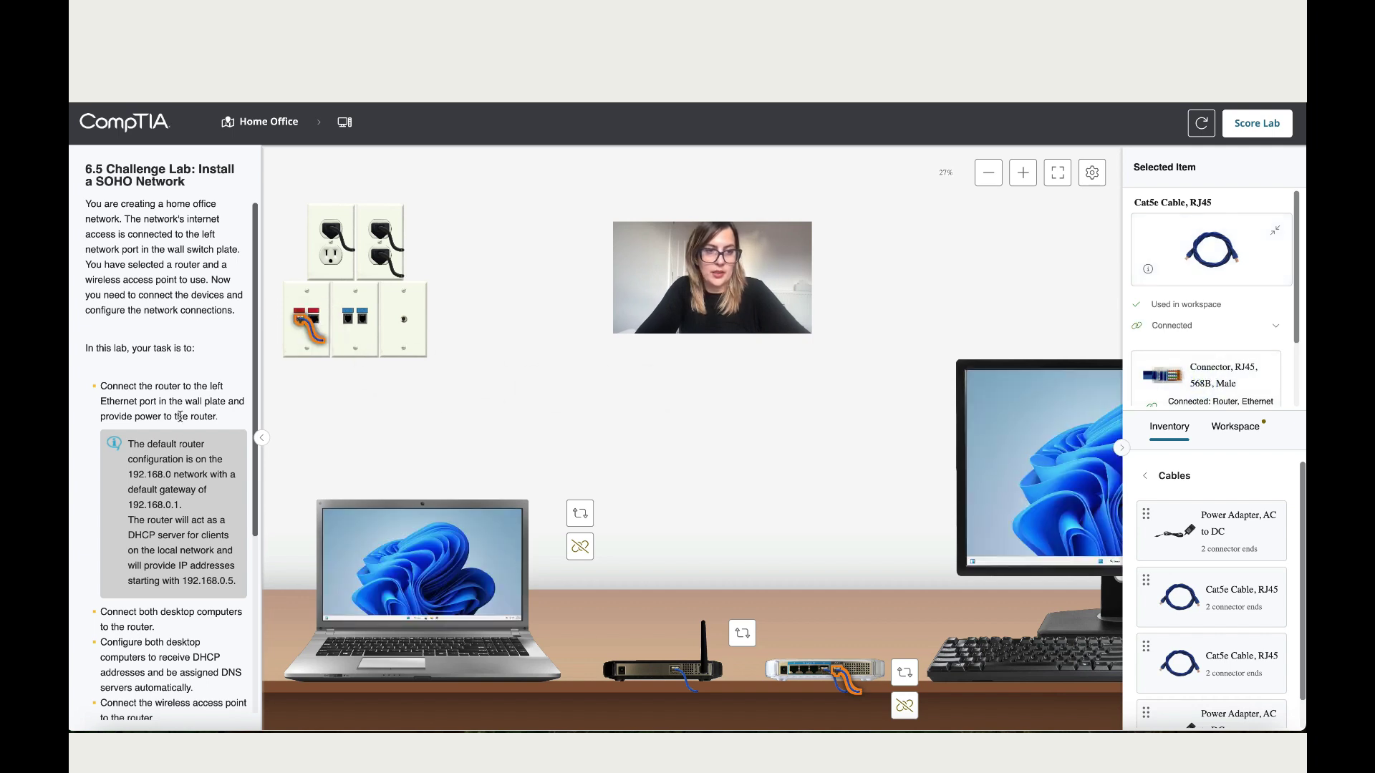
{"action": "scroll", "coordinate": [181, 422], "scroll_direction": "down", "scroll_amount": 2}
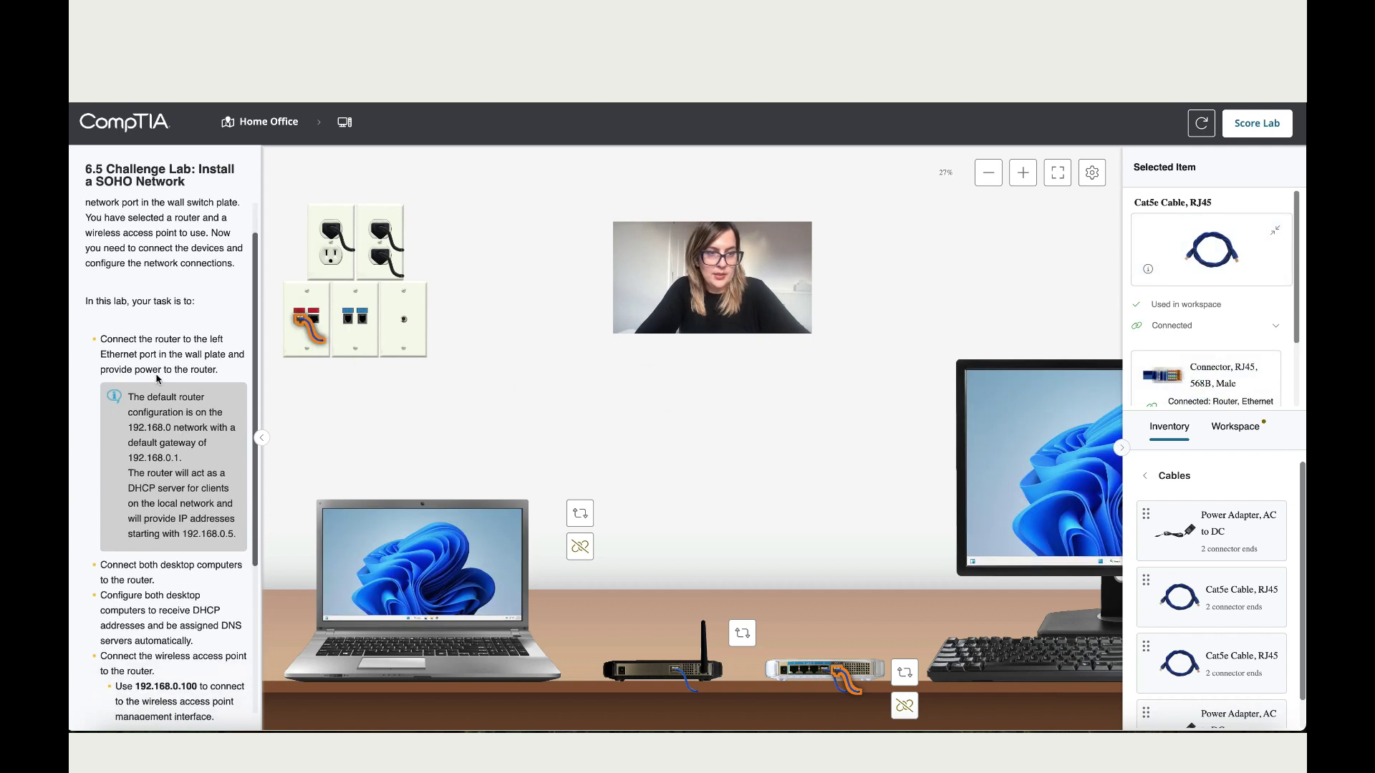
{"action": "left_click", "coordinate": [1024, 174]}
{"action": "left_click", "coordinate": [1023, 174]}
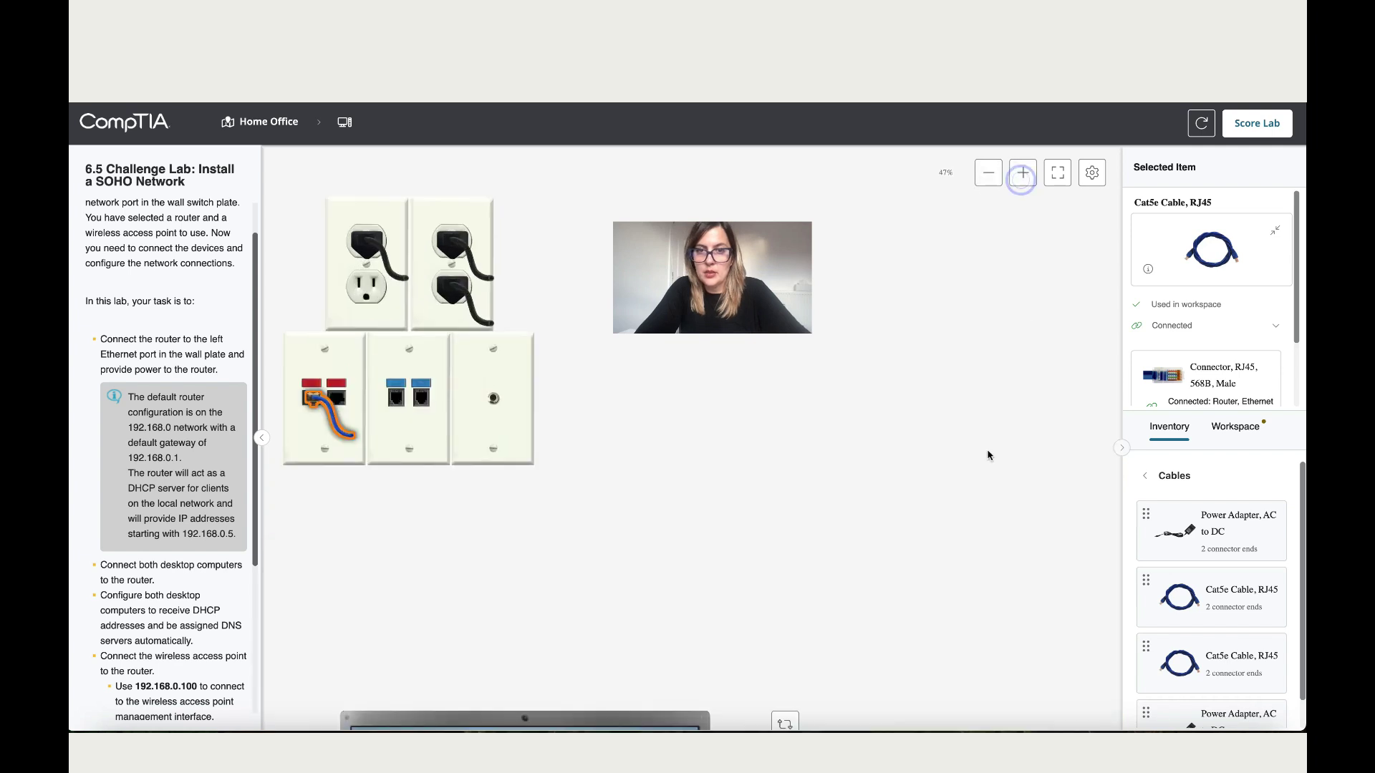
{"action": "scroll", "coordinate": [987, 455], "scroll_direction": "down", "scroll_amount": 10}
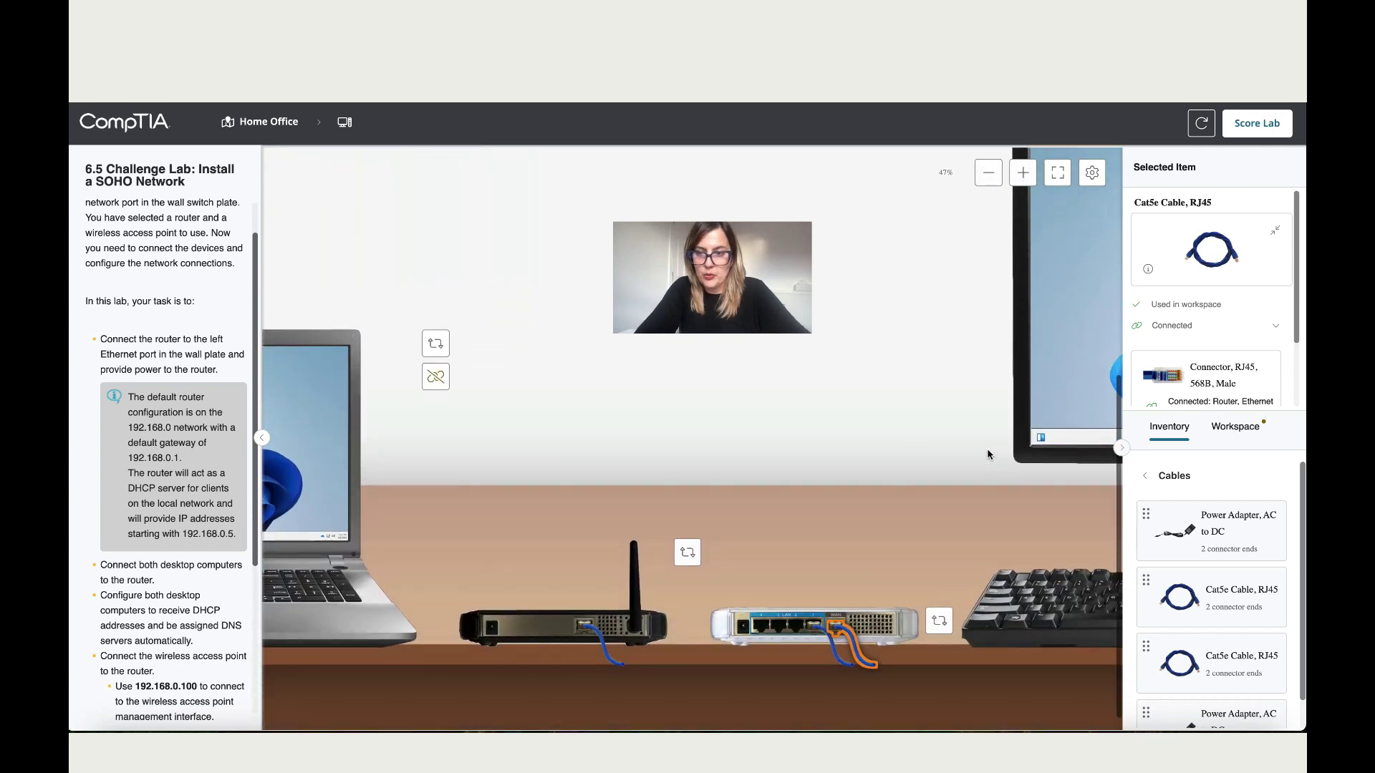
Plug the AC-to-DC power adapter's DC plug into the router's power port
{"action": "left_click", "coordinate": [1188, 533]}
{"action": "scroll", "coordinate": [1209, 370], "scroll_direction": "down", "scroll_amount": 1}
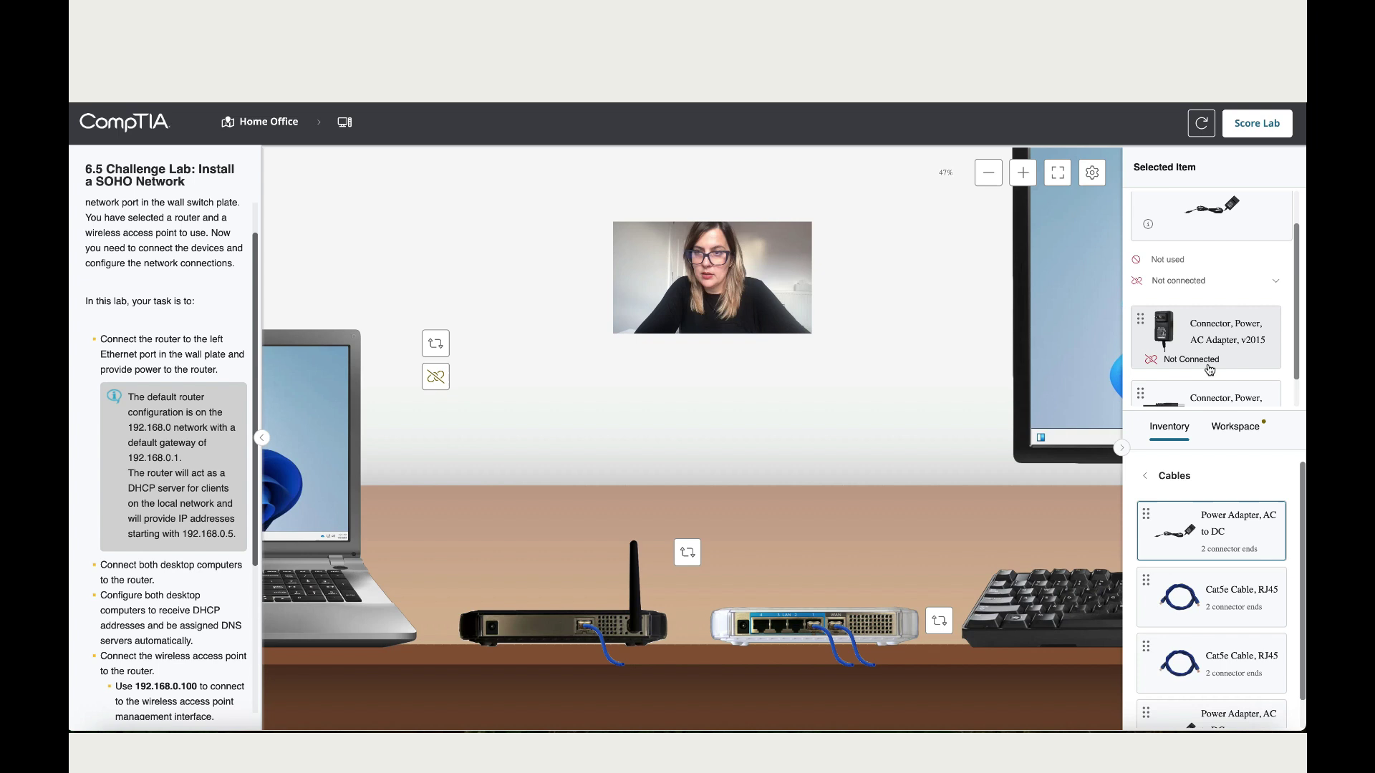
{"action": "left_click_drag", "start_coordinate": [1210, 369], "coordinate": [492, 638]}
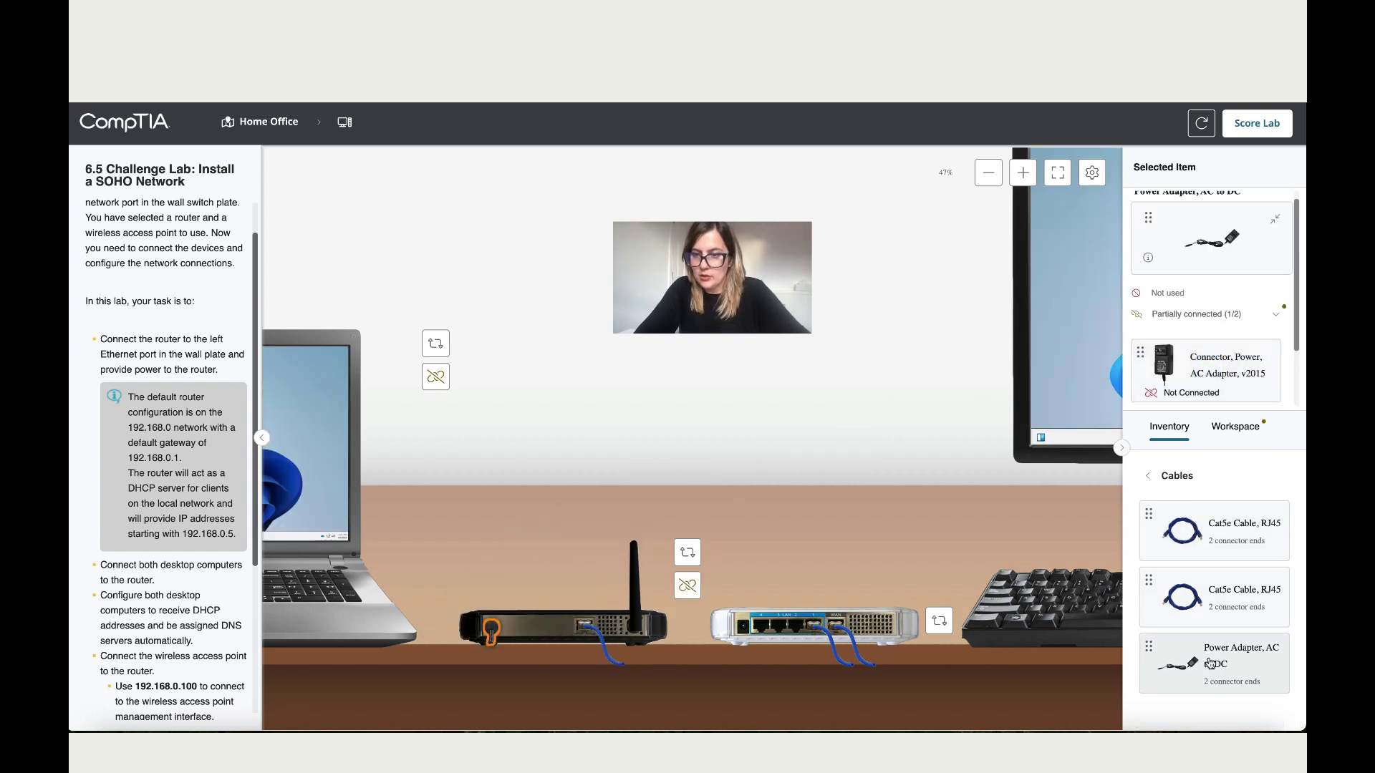
{"action": "scroll", "coordinate": [1223, 378], "scroll_direction": "down", "scroll_amount": 1}
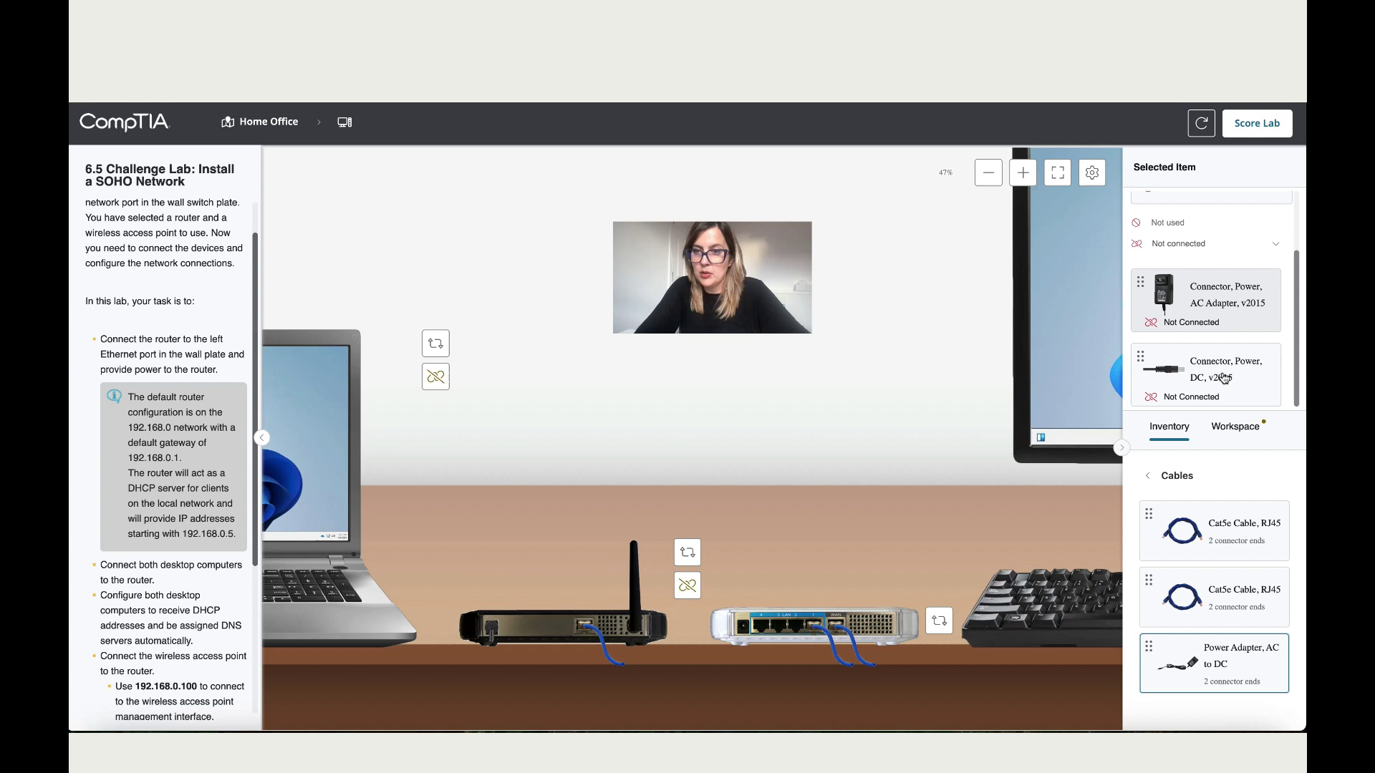
{"action": "left_click_drag", "start_coordinate": [1224, 379], "coordinate": [743, 631]}
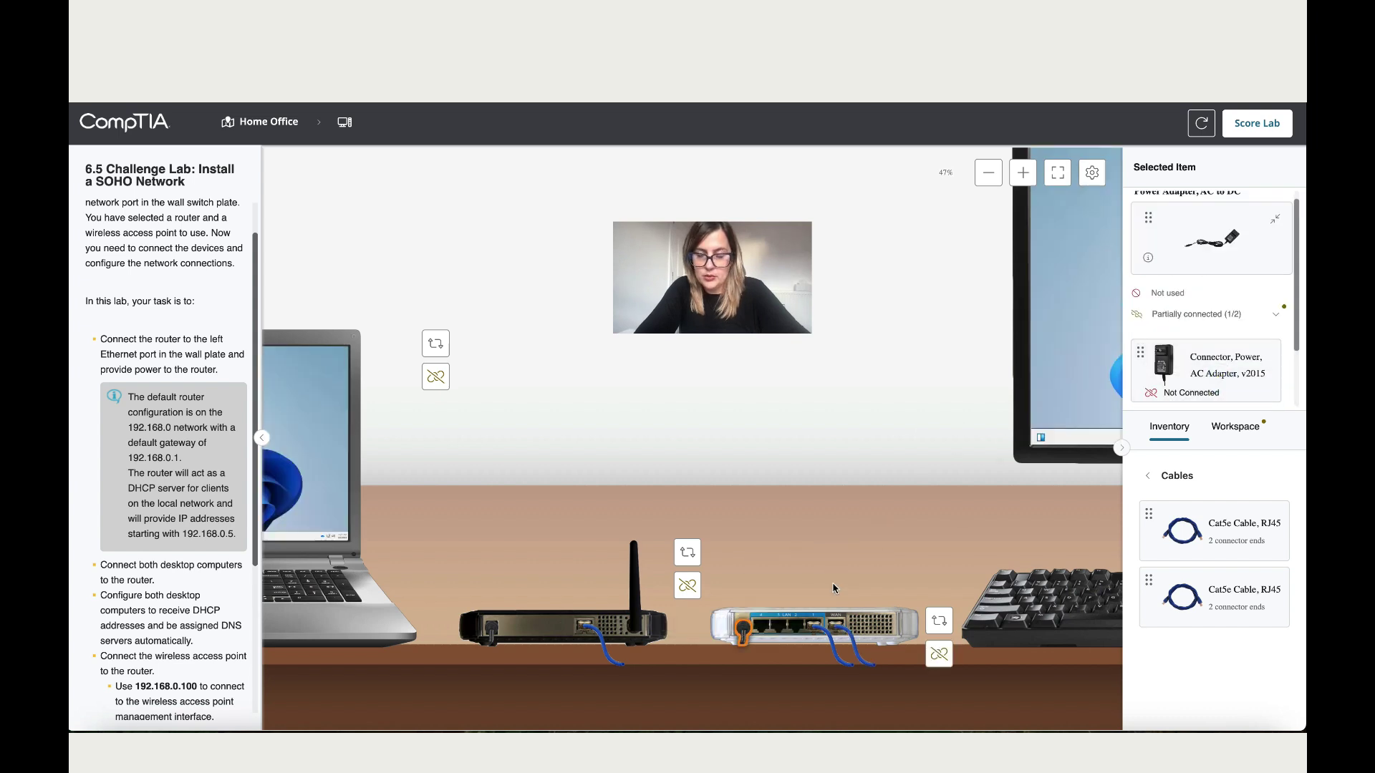
{"action": "scroll", "coordinate": [112, 560], "scroll_direction": "down", "scroll_amount": 2}
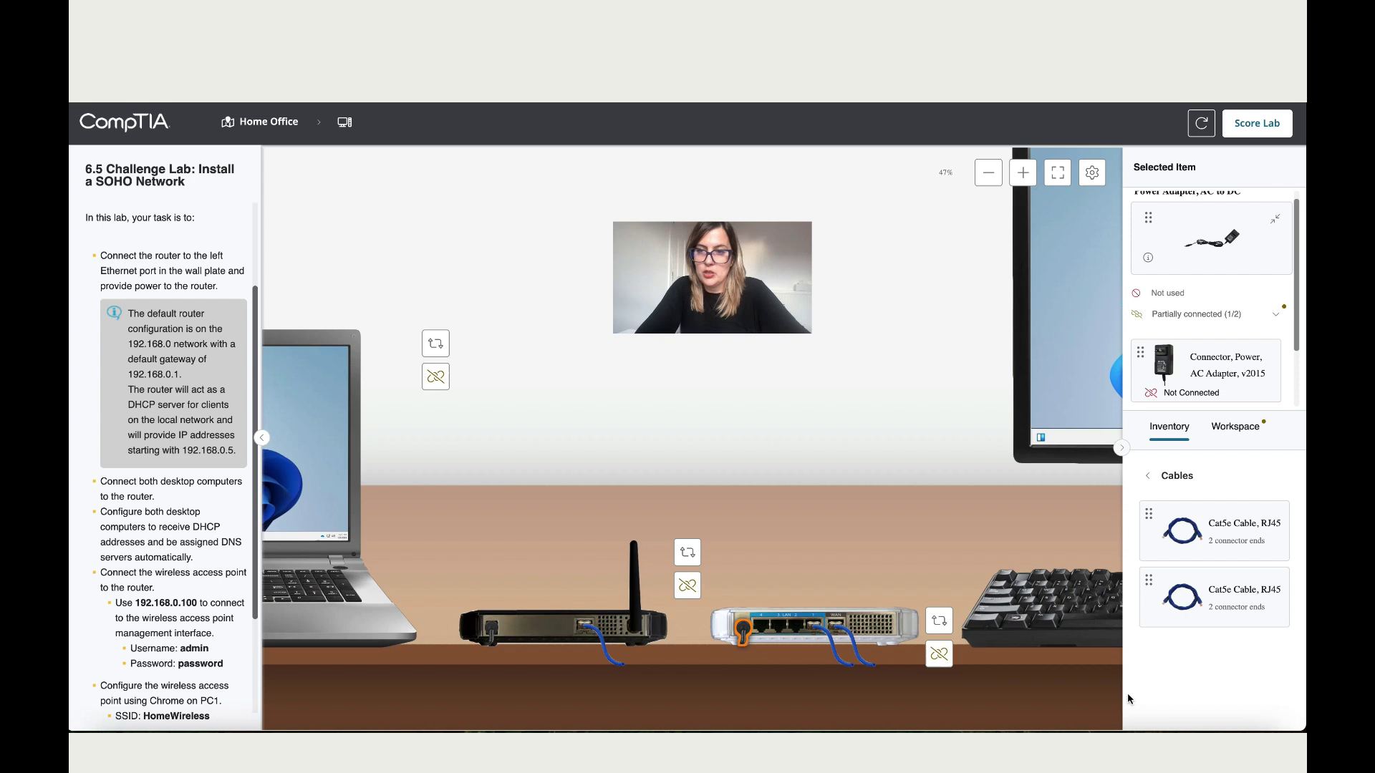
Plug two more Cat5e cables into router LAN ports
{"action": "left_click", "coordinate": [1212, 542]}
{"action": "left_click_drag", "start_coordinate": [1218, 368], "coordinate": [800, 629]}
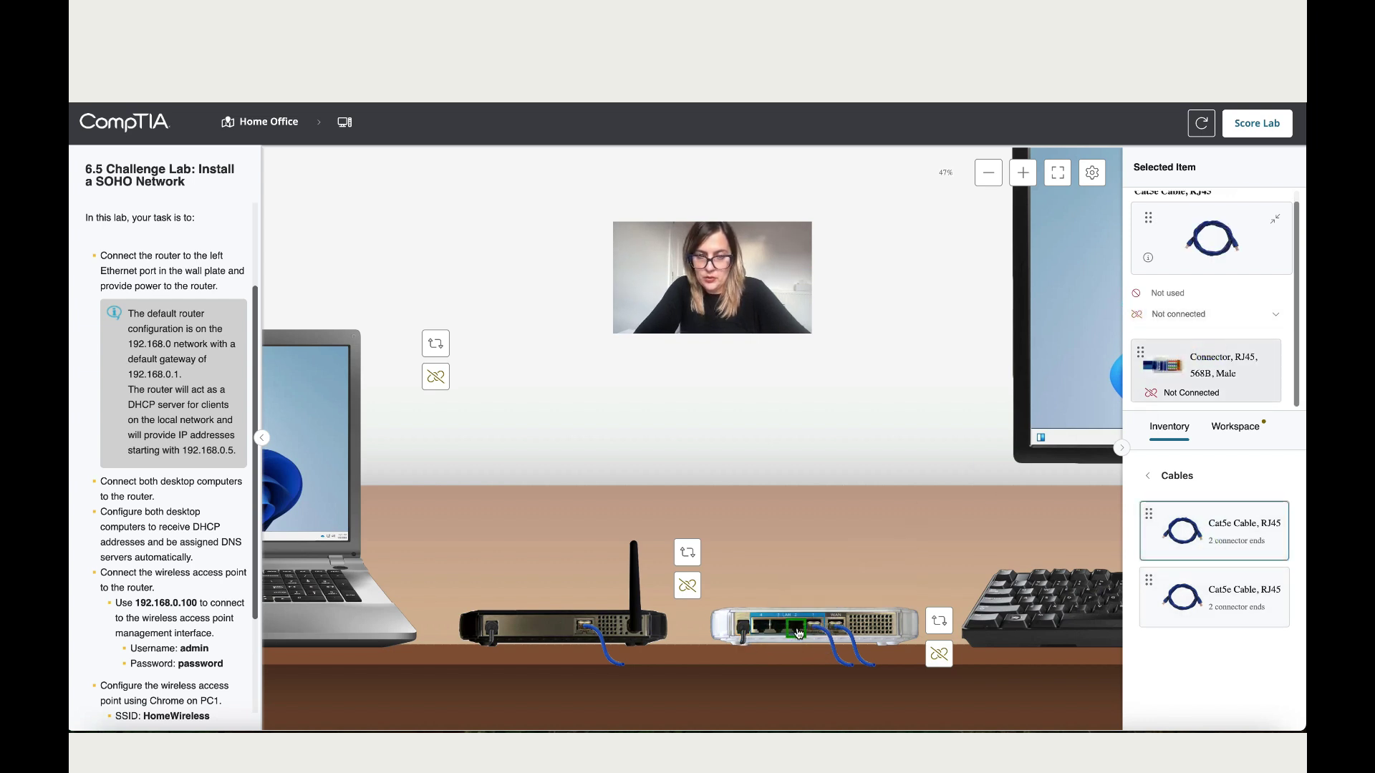
{"action": "left_click", "coordinate": [1194, 542]}
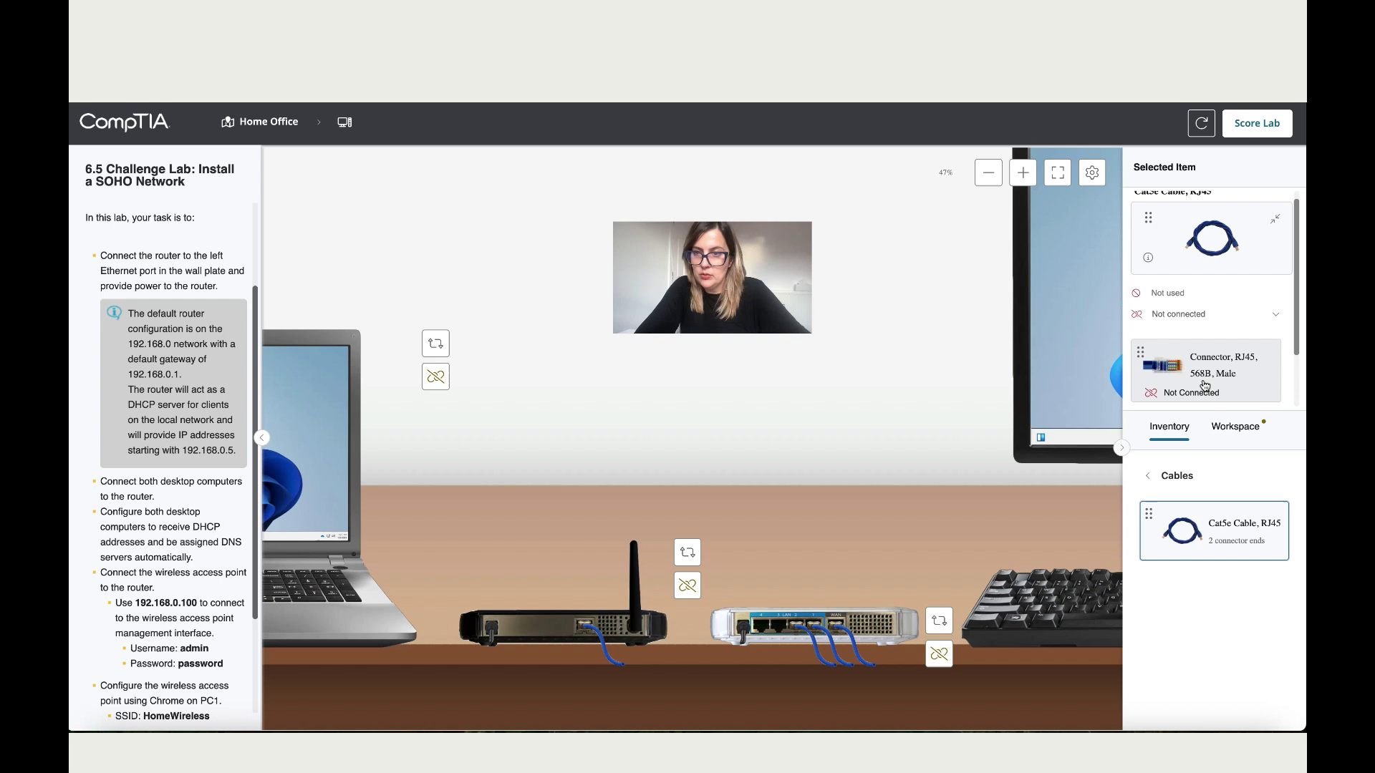
{"action": "scroll", "coordinate": [1206, 381], "scroll_direction": "down", "scroll_amount": 1}
{"action": "left_click_drag", "start_coordinate": [1208, 348], "coordinate": [780, 631]}
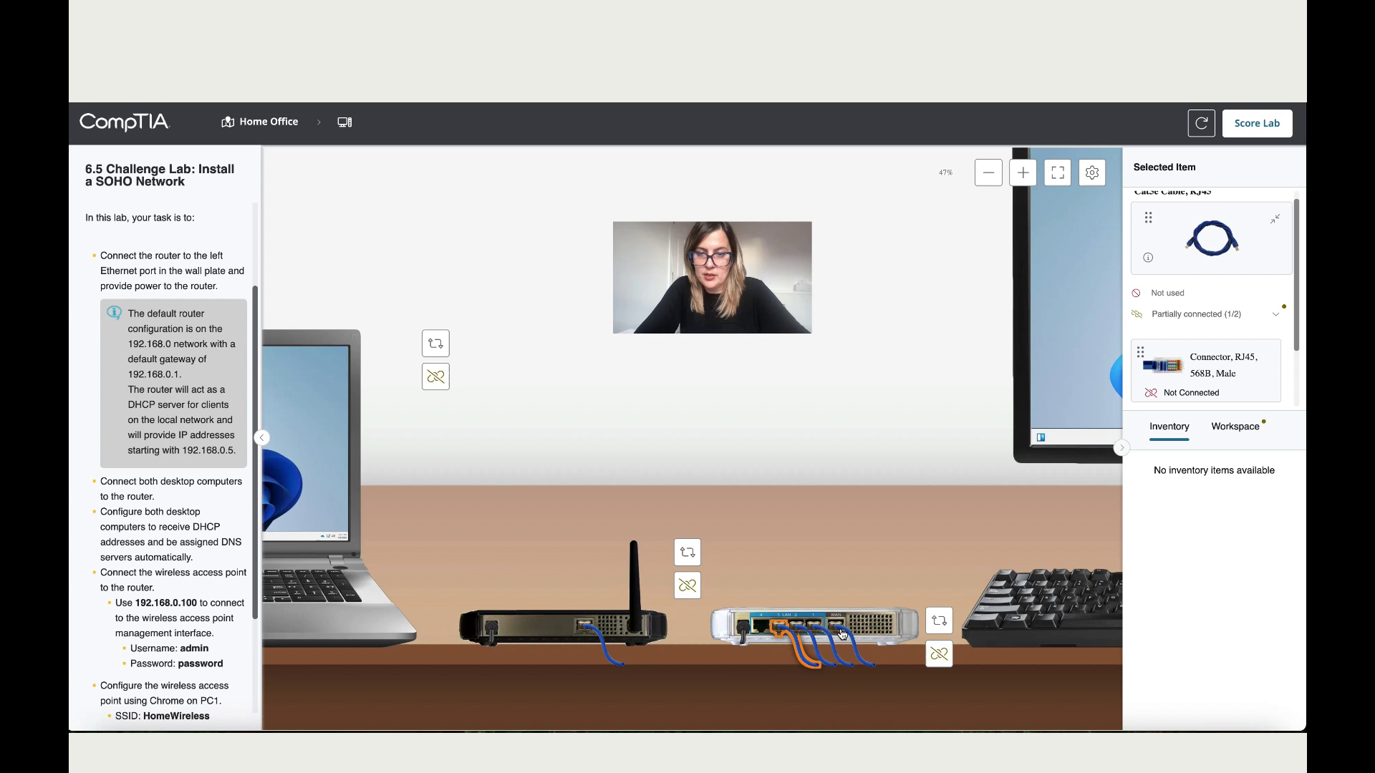
Complete the access point's Cat5e link and select the next unplugged cable
{"action": "left_click_drag", "start_coordinate": [842, 634], "coordinate": [842, 635]}
{"action": "left_click", "coordinate": [820, 633]}
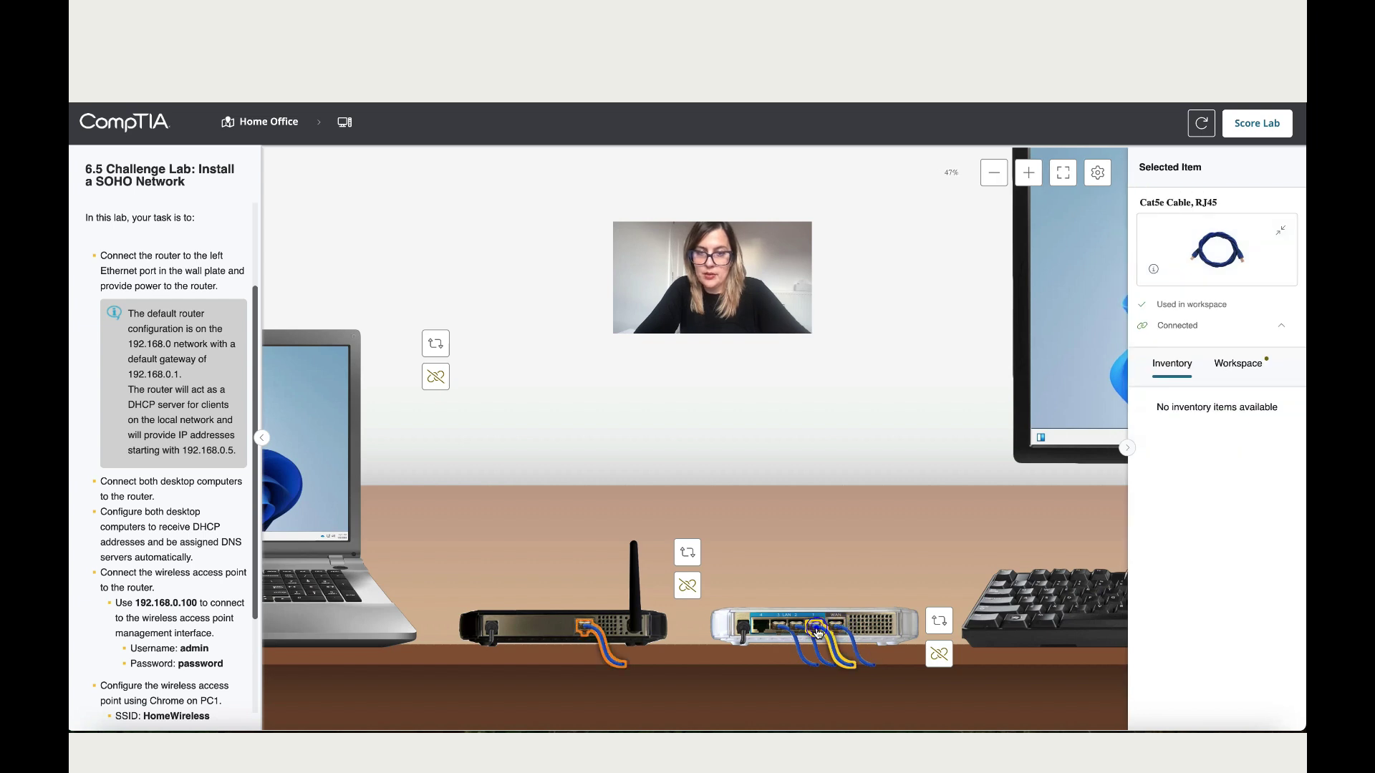
{"action": "scroll", "coordinate": [563, 660], "scroll_direction": "right", "scroll_amount": 1}
{"action": "scroll", "coordinate": [562, 660], "scroll_direction": "right", "scroll_amount": 5}
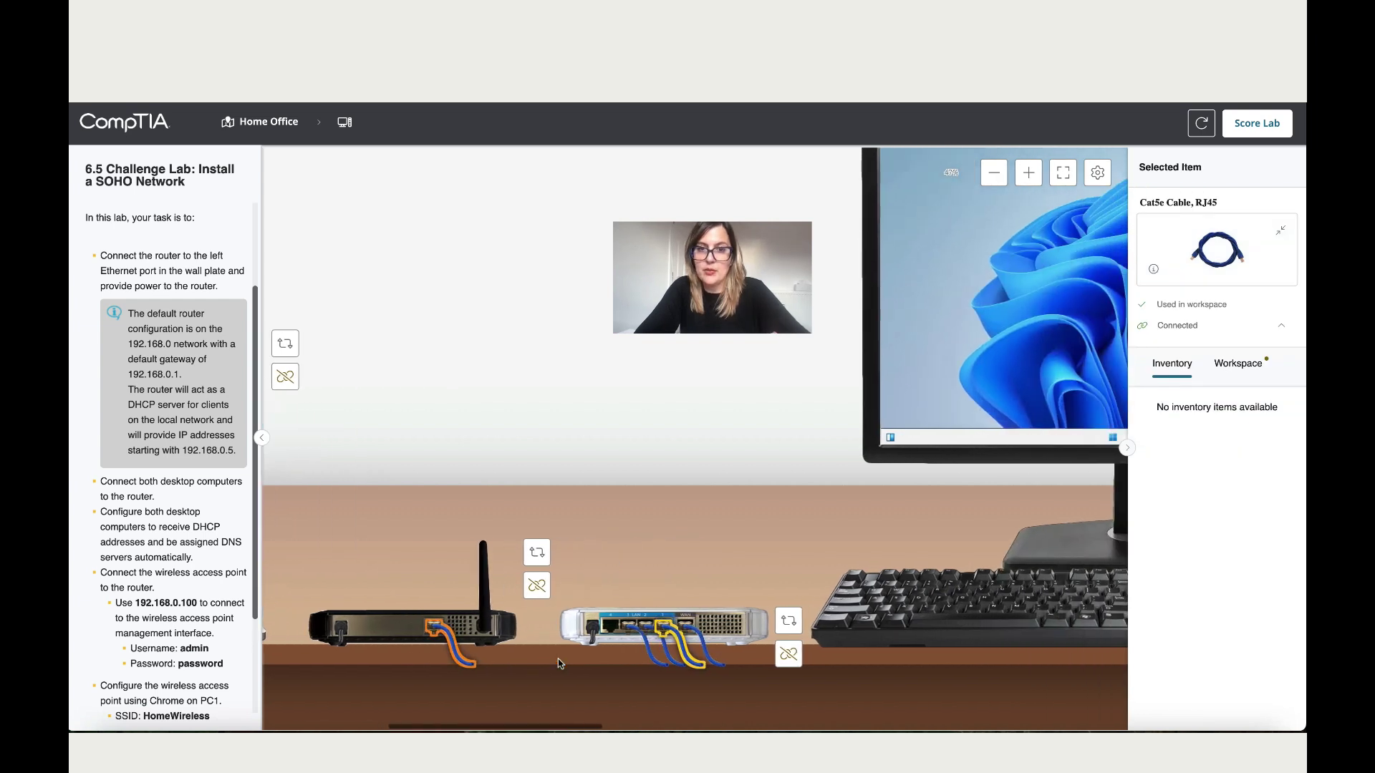
{"action": "left_click", "coordinate": [611, 627]}
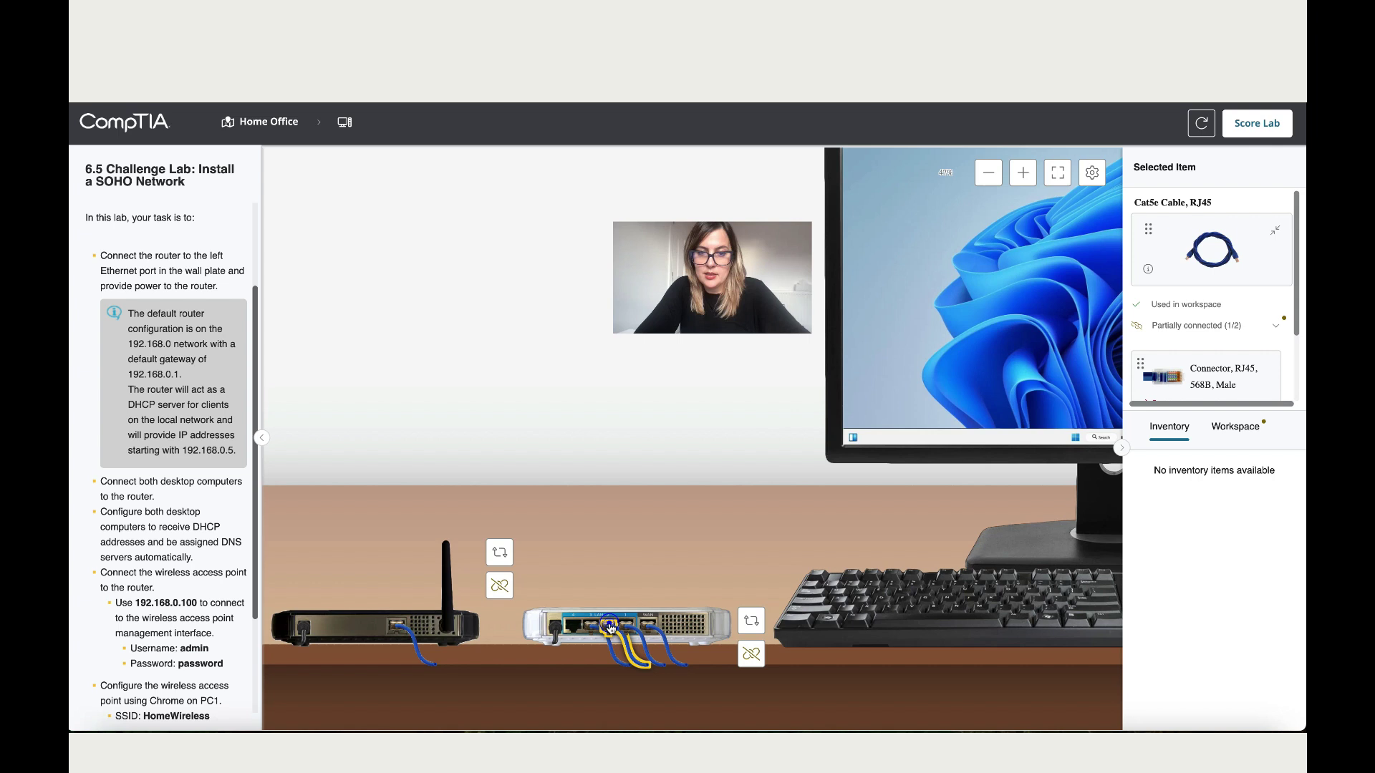
Cable the first desktop PC's rear Ethernet port to the router, then return it to Front
{"action": "scroll", "coordinate": [644, 602], "scroll_direction": "right", "scroll_amount": 10}
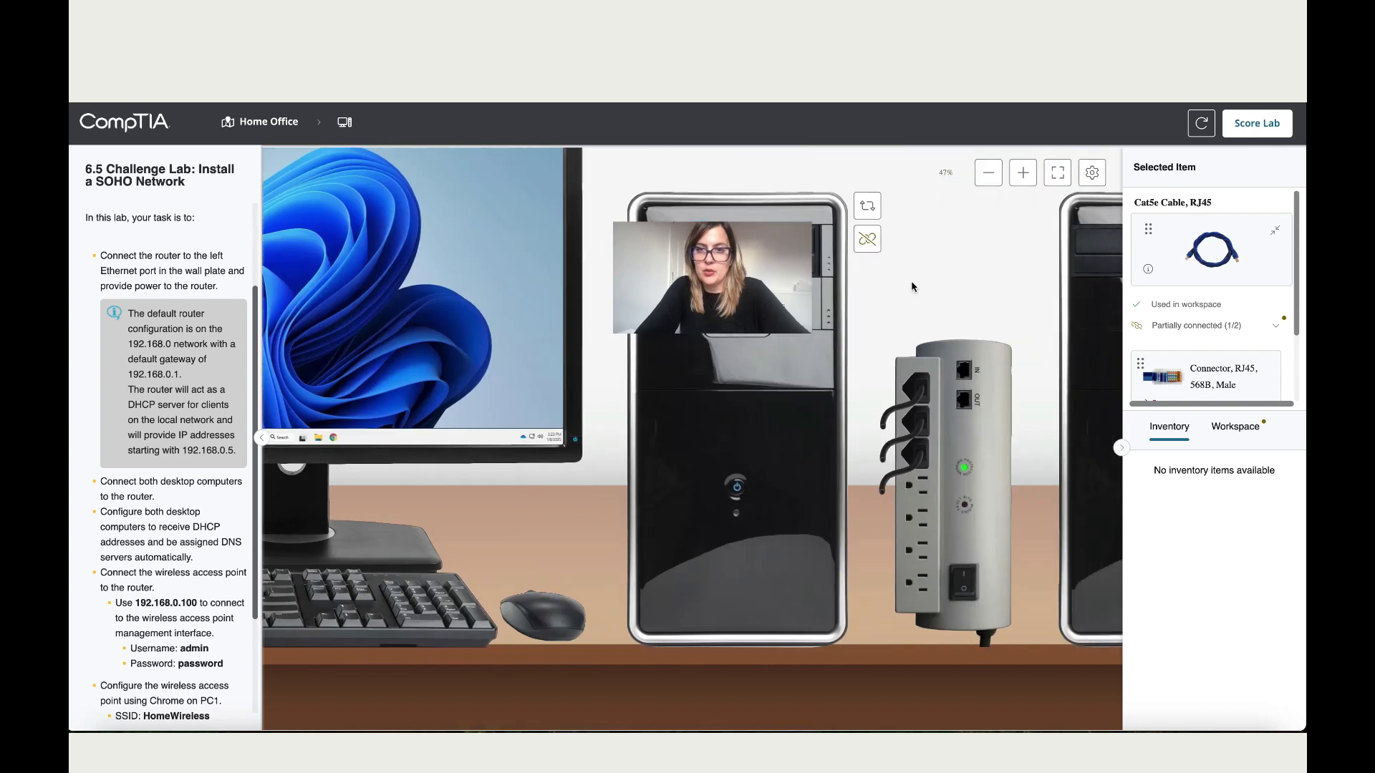
{"action": "left_click", "coordinate": [868, 206]}
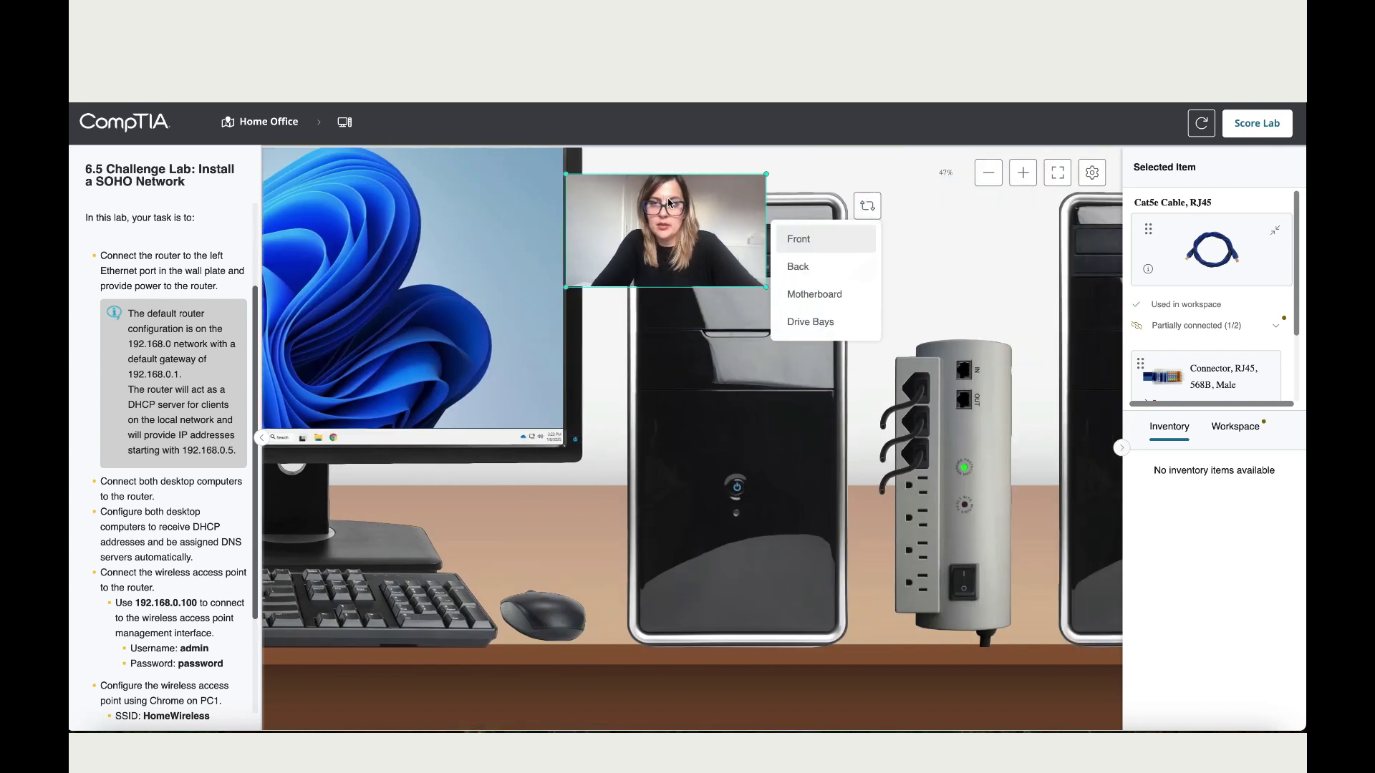
{"action": "left_click", "coordinate": [791, 267]}
{"action": "scroll", "coordinate": [1047, 198], "scroll_direction": "left", "scroll_amount": 1}
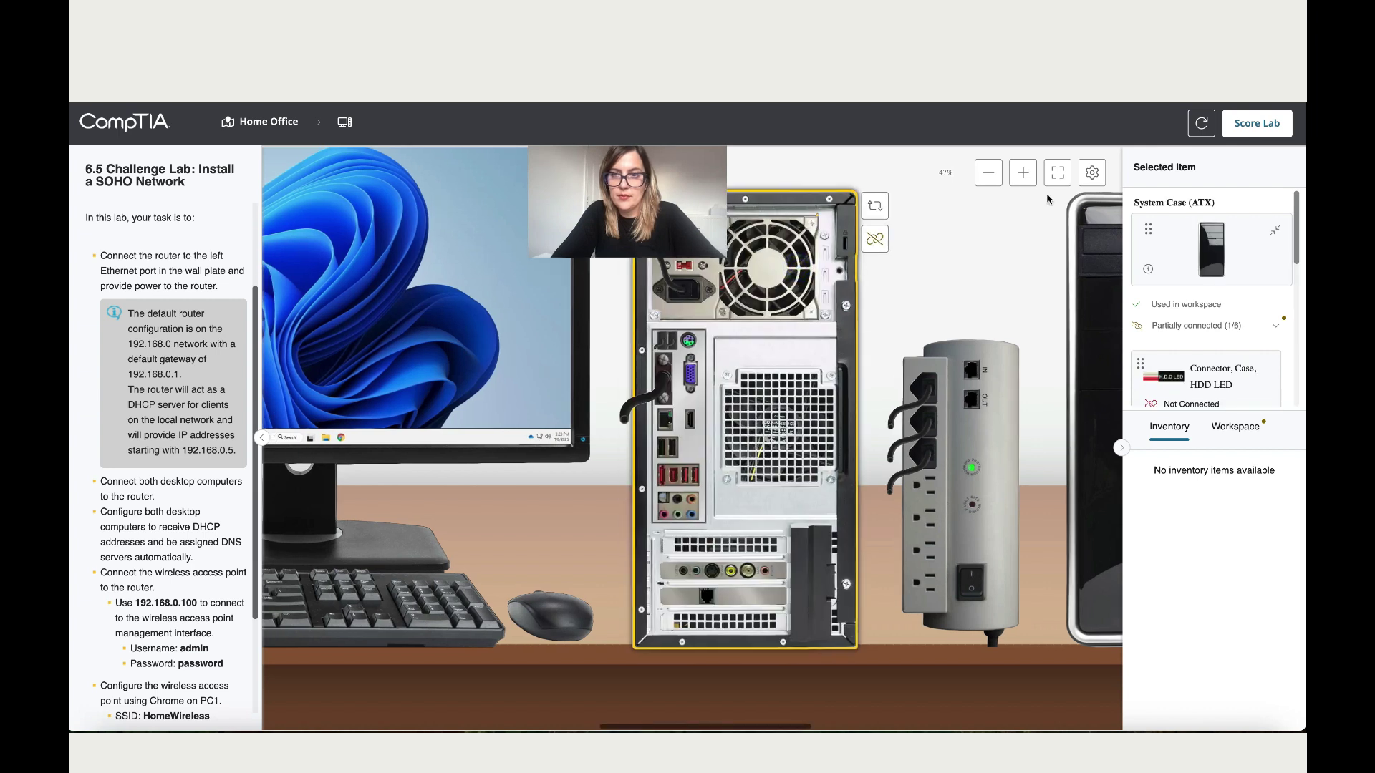
{"action": "left_click", "coordinate": [989, 184]}
{"action": "left_click", "coordinate": [989, 184]}
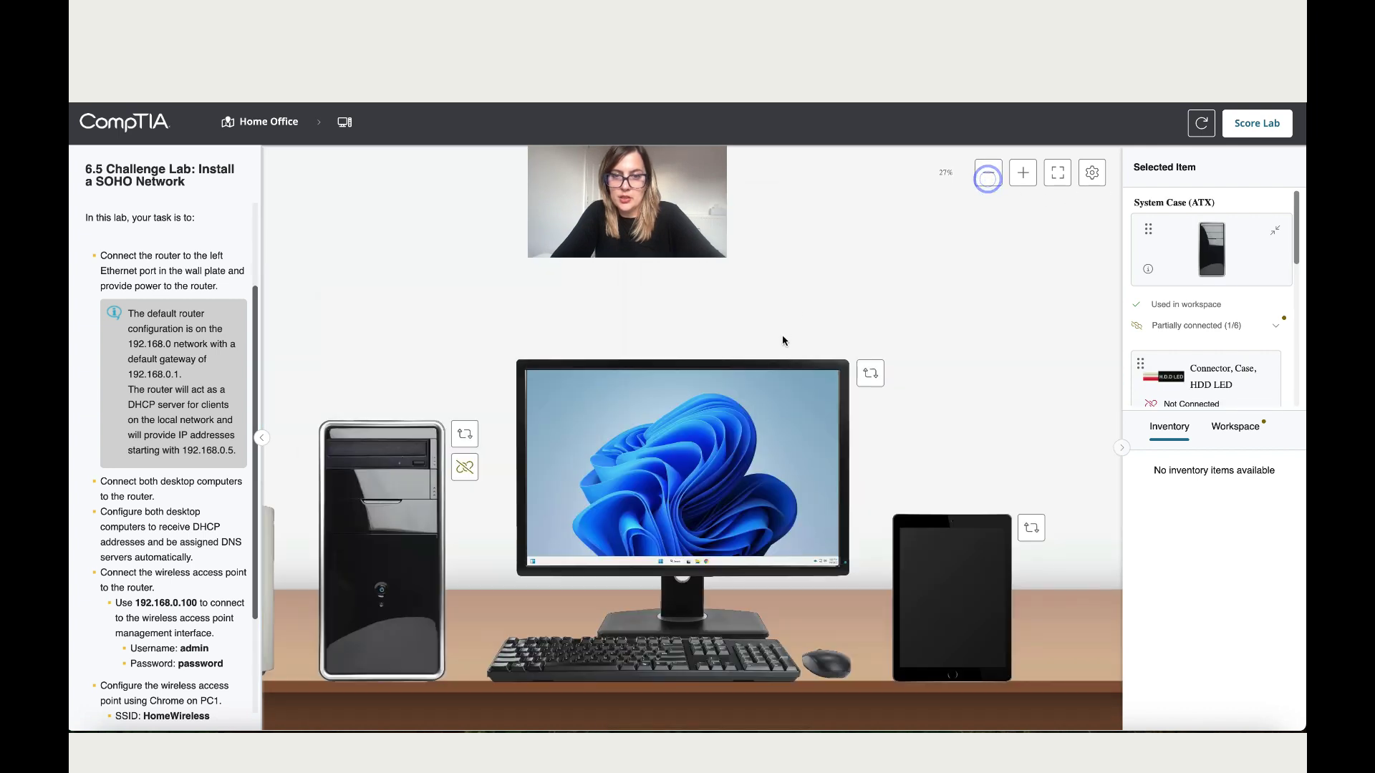
{"action": "scroll", "coordinate": [782, 336], "scroll_direction": "left", "scroll_amount": 5}
{"action": "scroll", "coordinate": [781, 334], "scroll_direction": "left", "scroll_amount": 3}
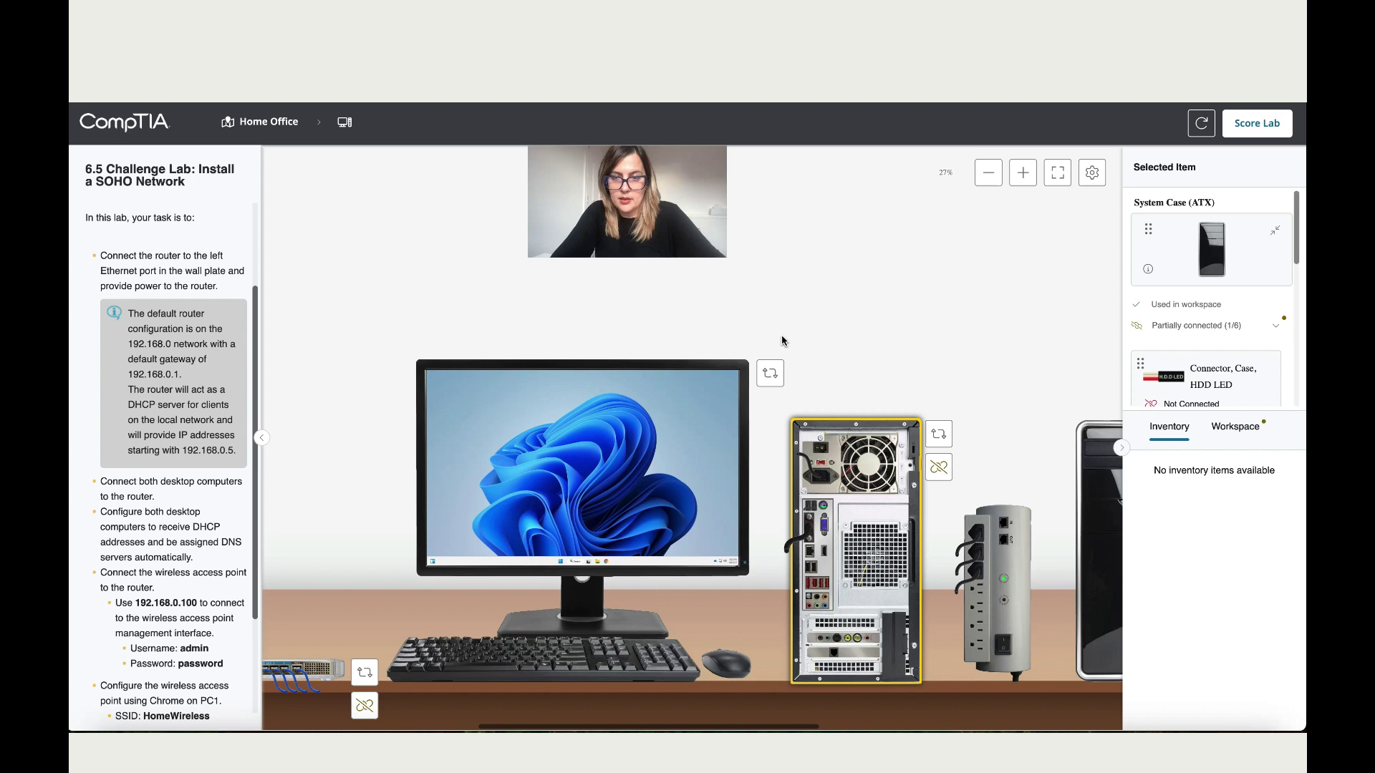
{"action": "left_click", "coordinate": [341, 674]}
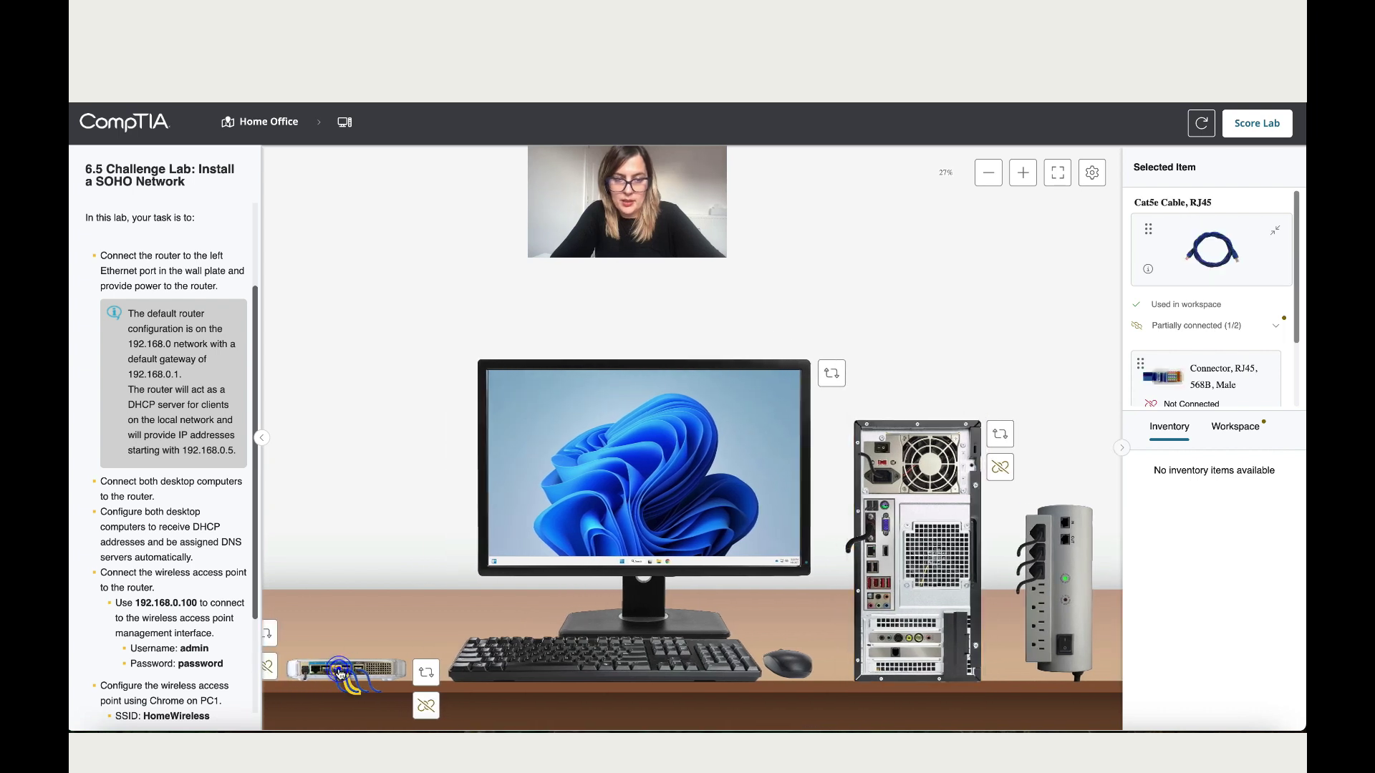
{"action": "left_click_drag", "start_coordinate": [1212, 376], "coordinate": [874, 551]}
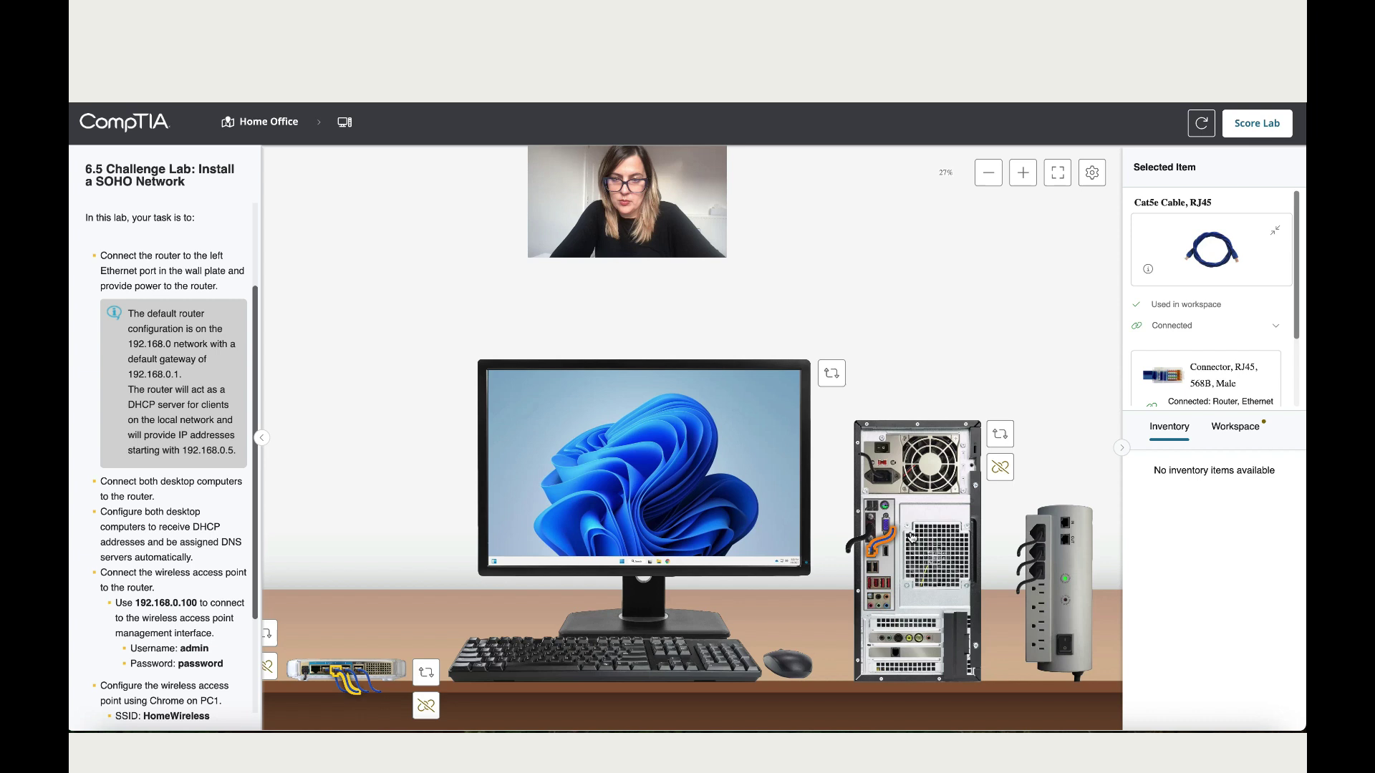
{"action": "left_click", "coordinate": [1001, 434]}
{"action": "left_click", "coordinate": [966, 466]}
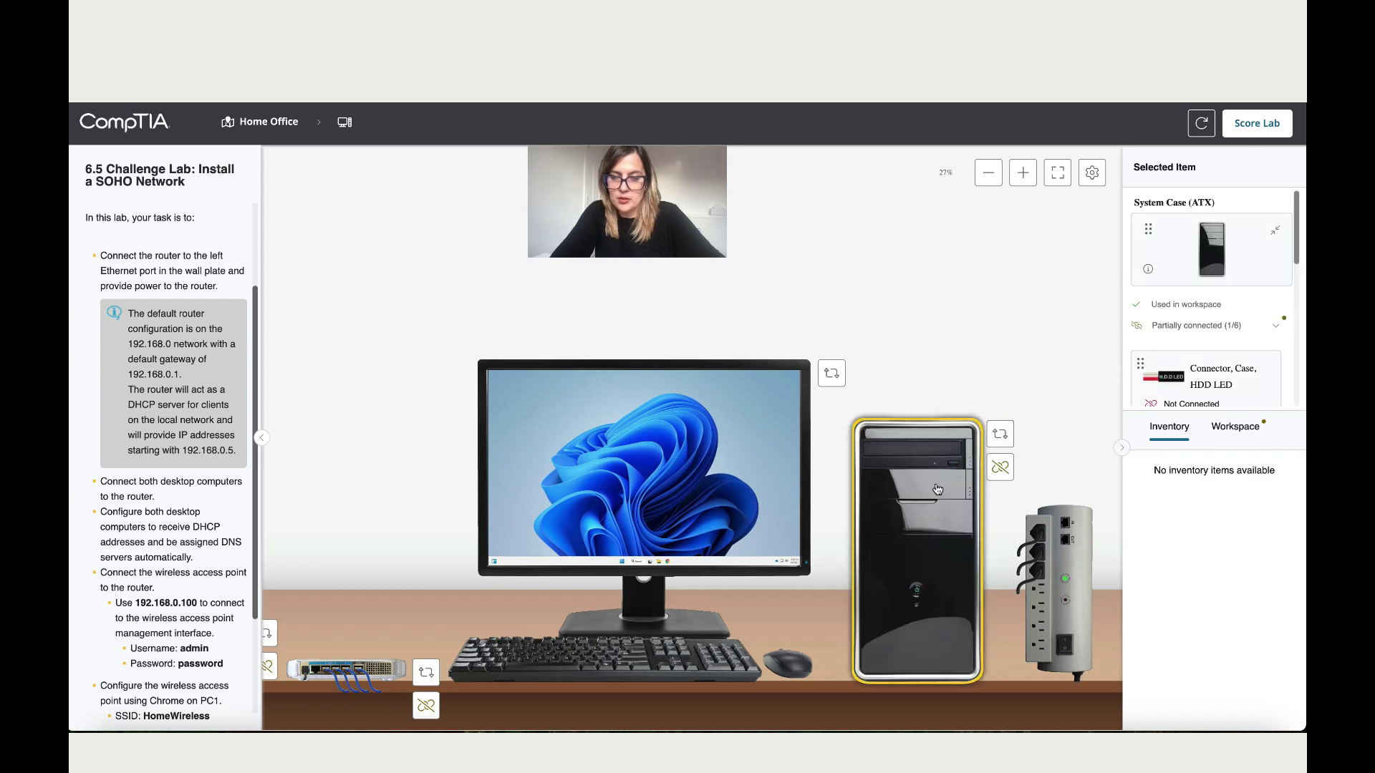
Cable the second PC's rear Ethernet port to the router, then return it to Front
{"action": "left_click", "coordinate": [315, 675]}
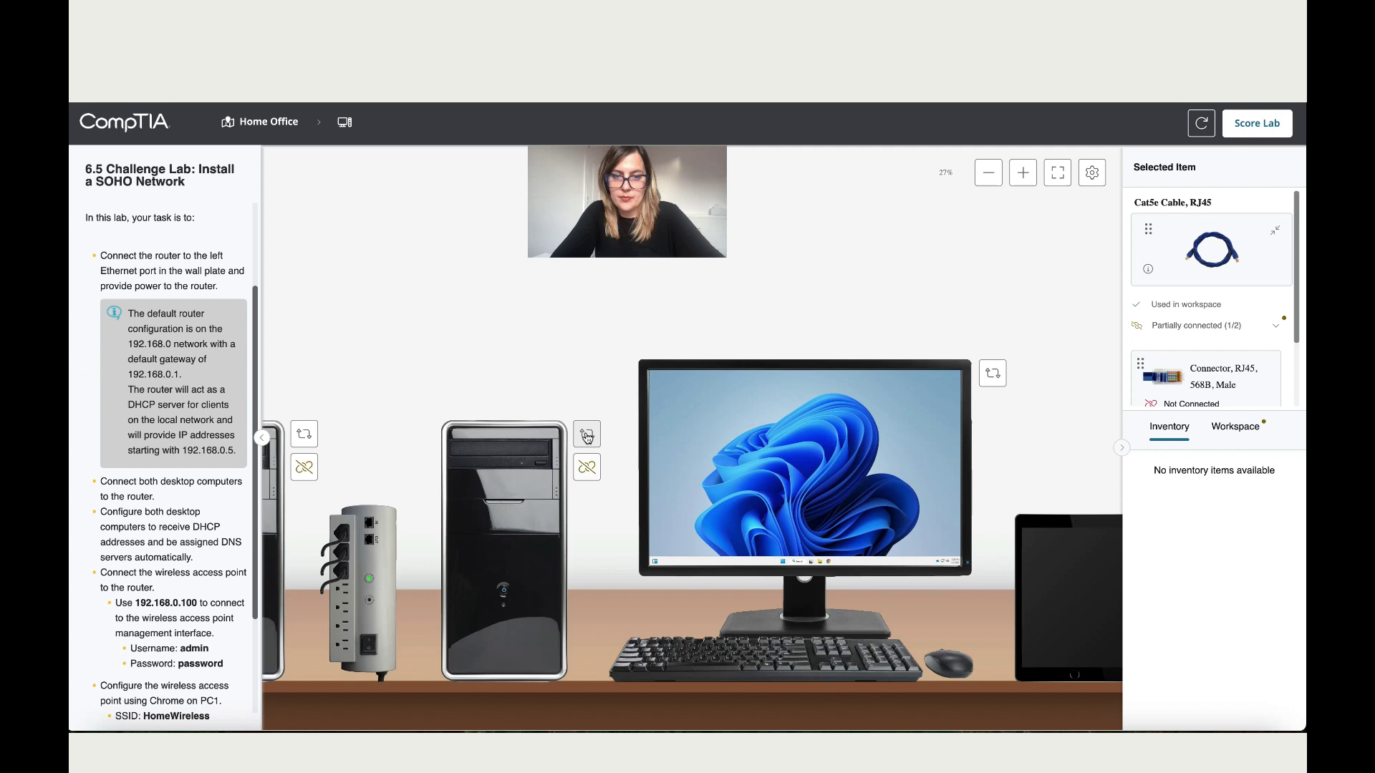
{"action": "left_click", "coordinate": [586, 433]}
{"action": "left_click", "coordinate": [562, 494]}
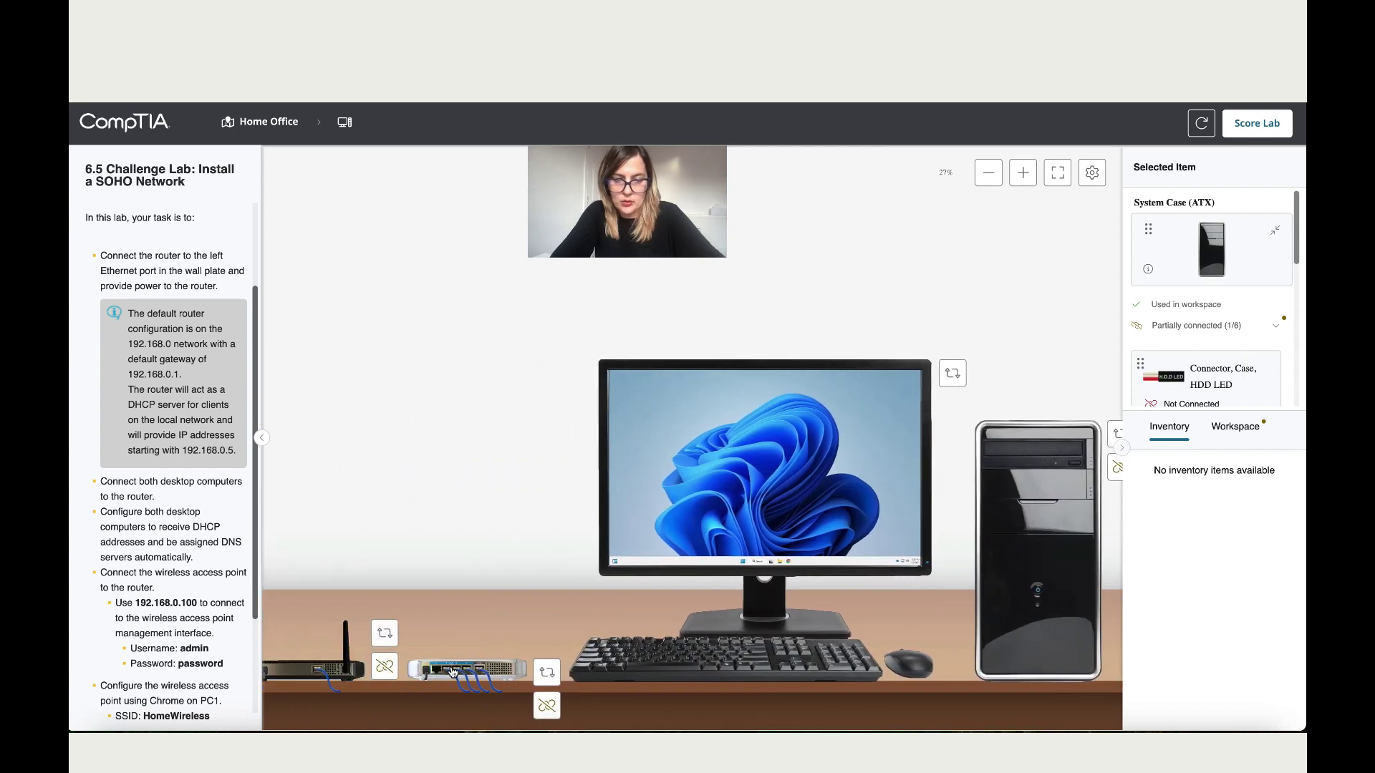
{"action": "left_click", "coordinate": [449, 671]}
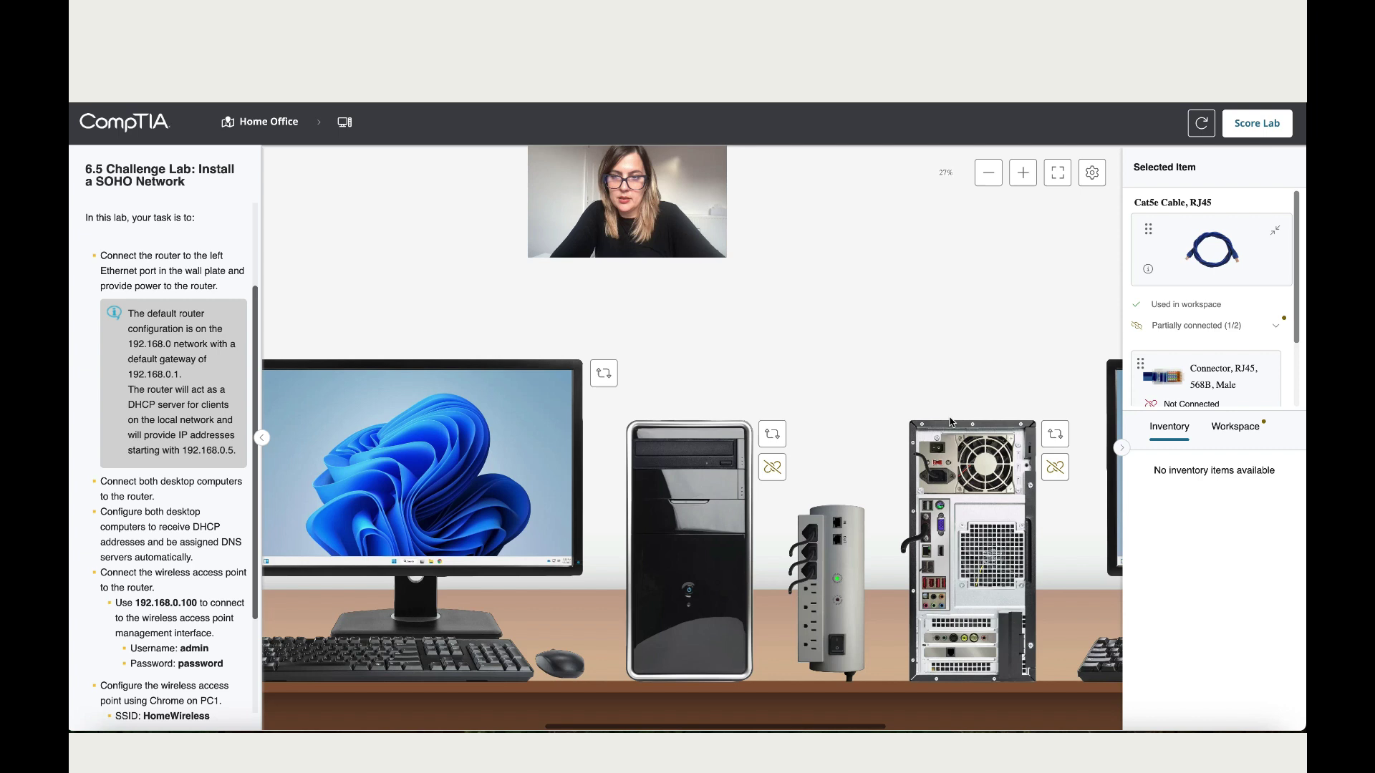
{"action": "left_click_drag", "start_coordinate": [1162, 376], "coordinate": [842, 557]}
{"action": "left_click", "coordinate": [967, 433]}
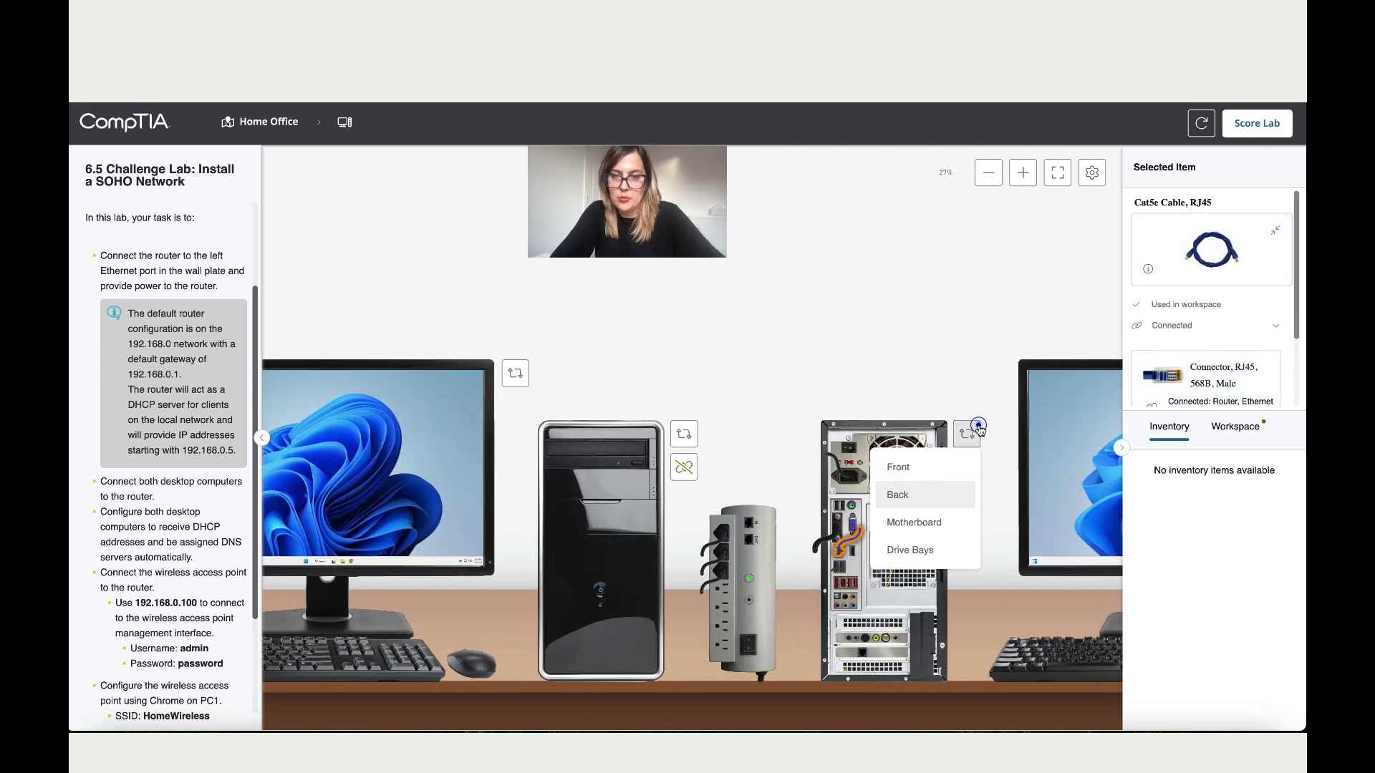
{"action": "left_click", "coordinate": [921, 467]}
{"action": "scroll", "coordinate": [614, 492], "scroll_direction": "left", "scroll_amount": 10}
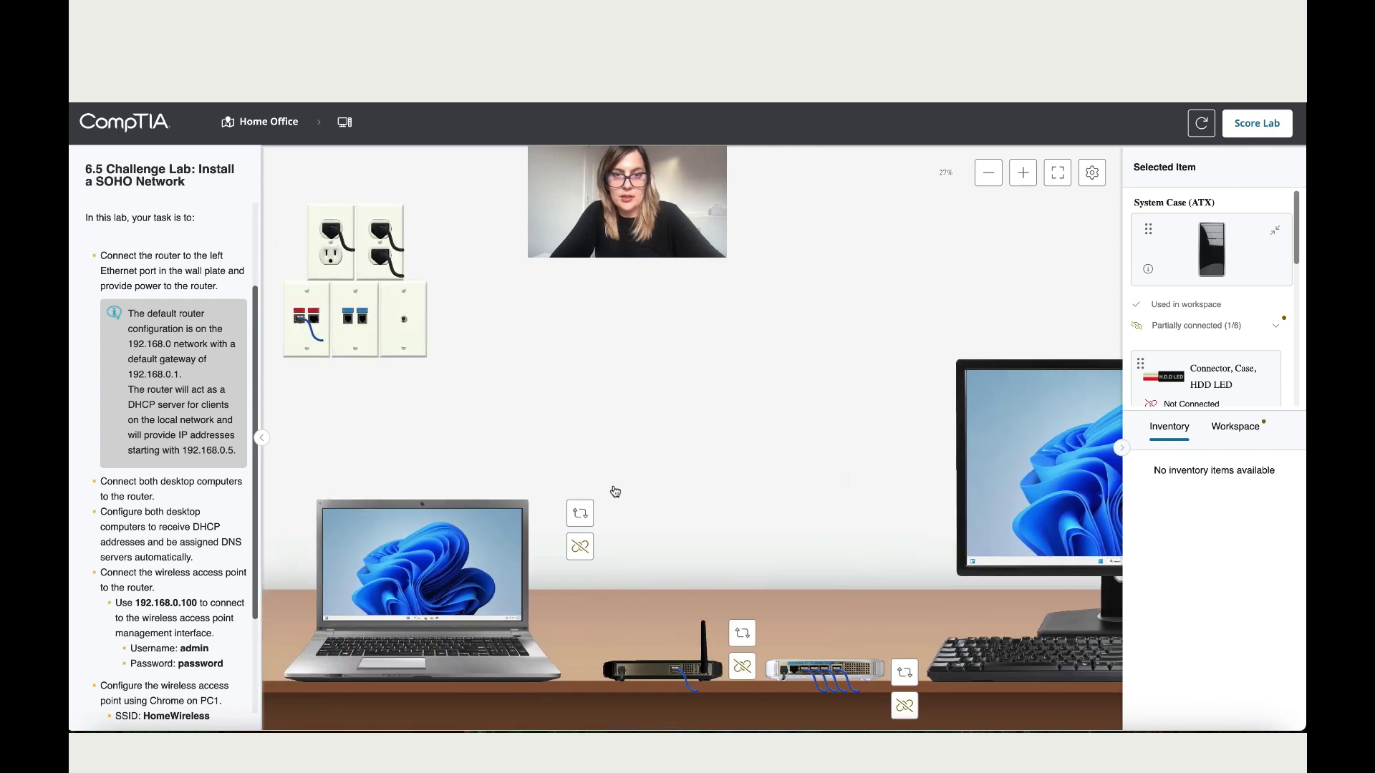
Plug the AC-to-DC power adapter into the surge protector
{"action": "scroll", "coordinate": [614, 492], "scroll_direction": "right", "scroll_amount": 1}
{"action": "left_click", "coordinate": [1023, 173]}
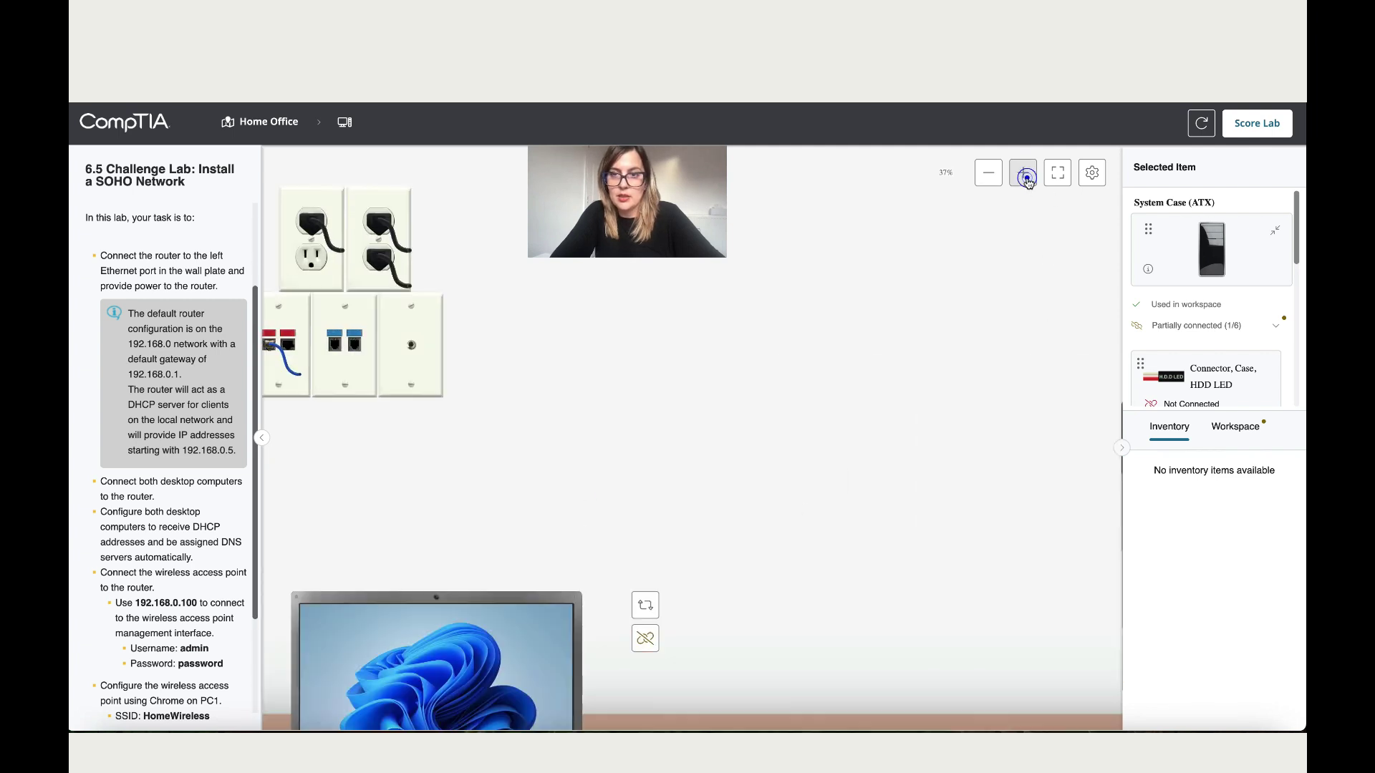
{"action": "left_click", "coordinate": [1023, 172]}
{"action": "scroll", "coordinate": [1020, 437], "scroll_direction": "down", "scroll_amount": 5}
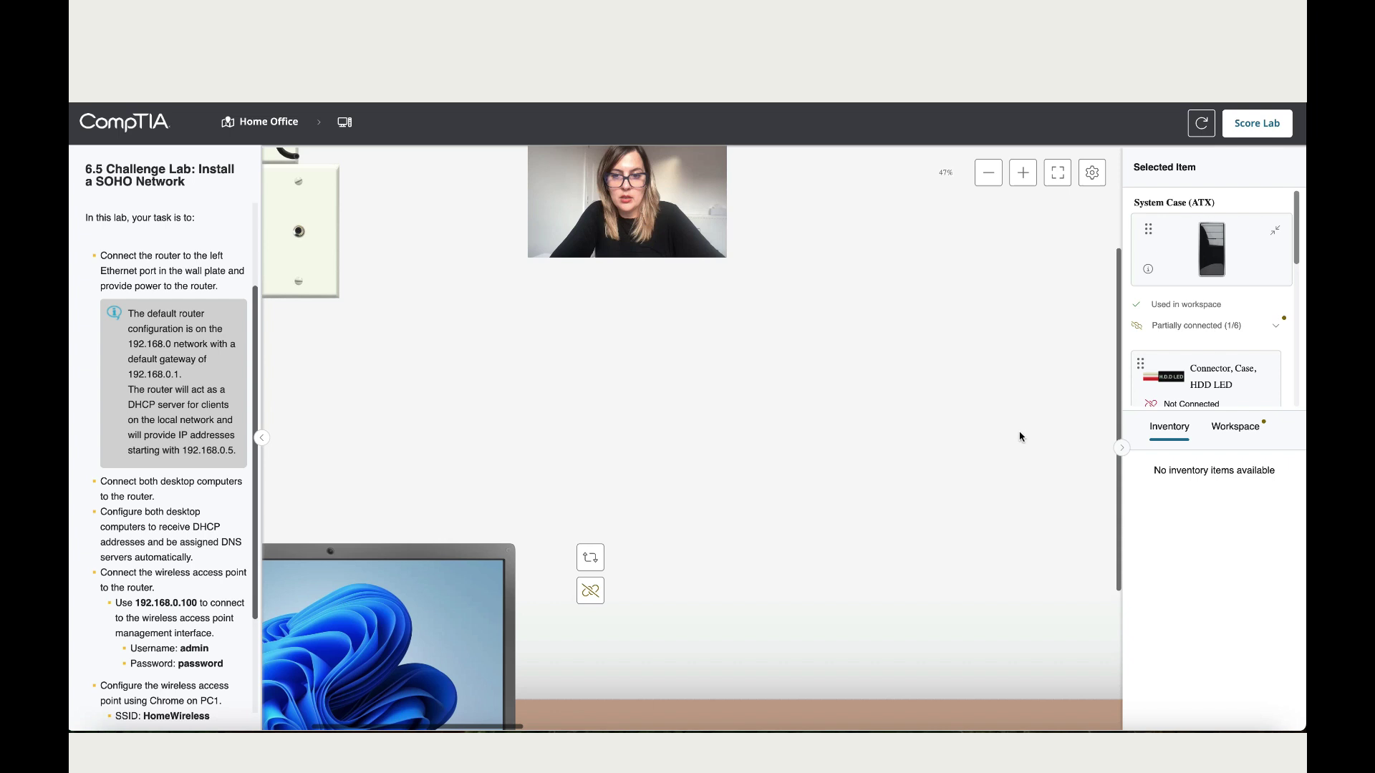
{"action": "scroll", "coordinate": [1019, 436], "scroll_direction": "right", "scroll_amount": 2}
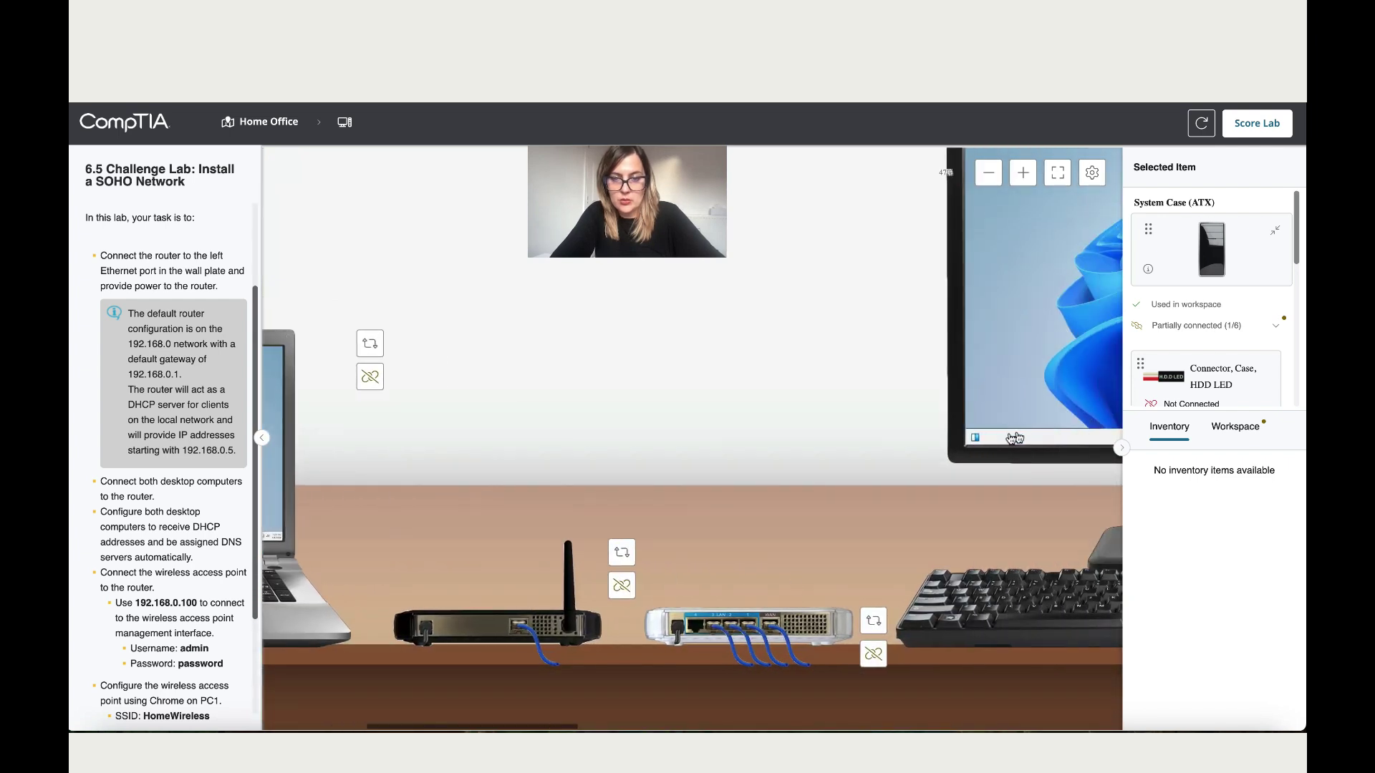
{"action": "left_click", "coordinate": [676, 633]}
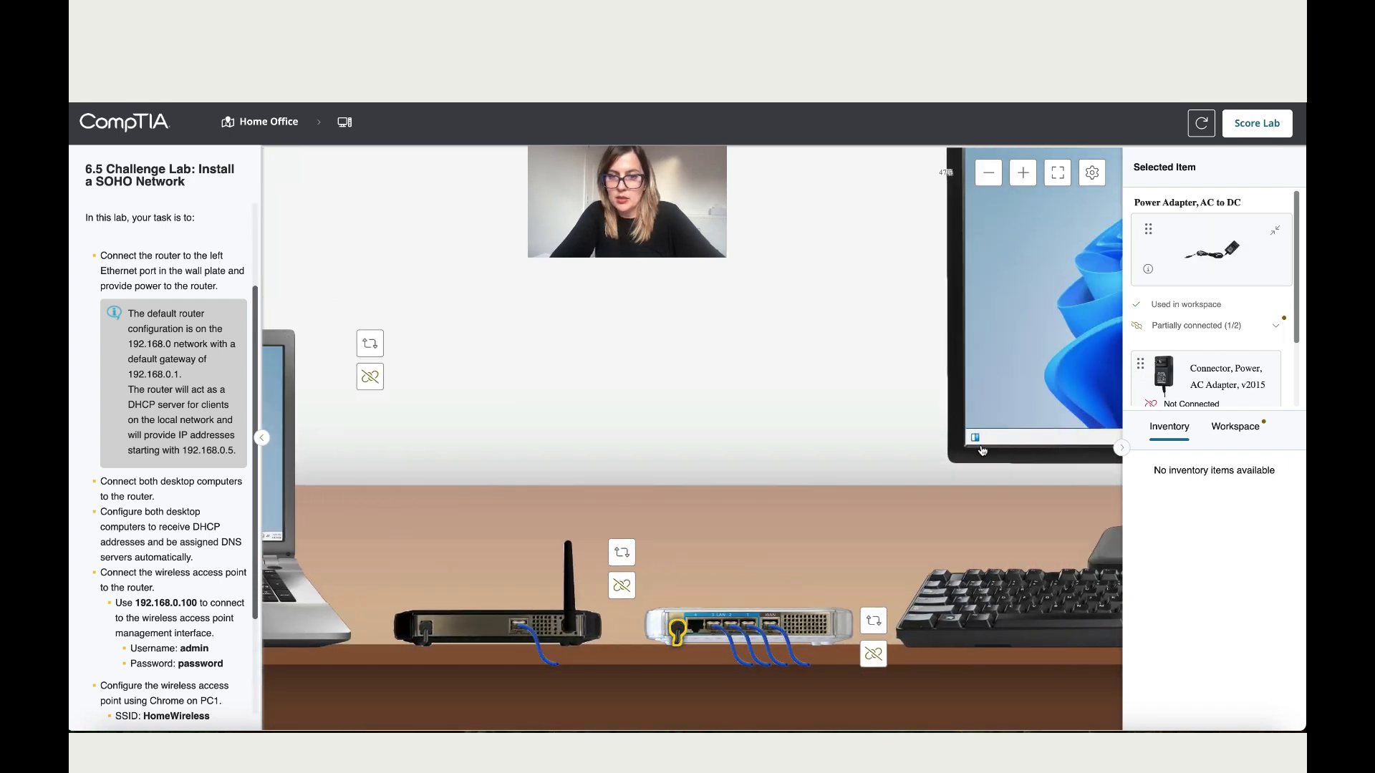
{"action": "scroll", "coordinate": [982, 450], "scroll_direction": "right", "scroll_amount": 1}
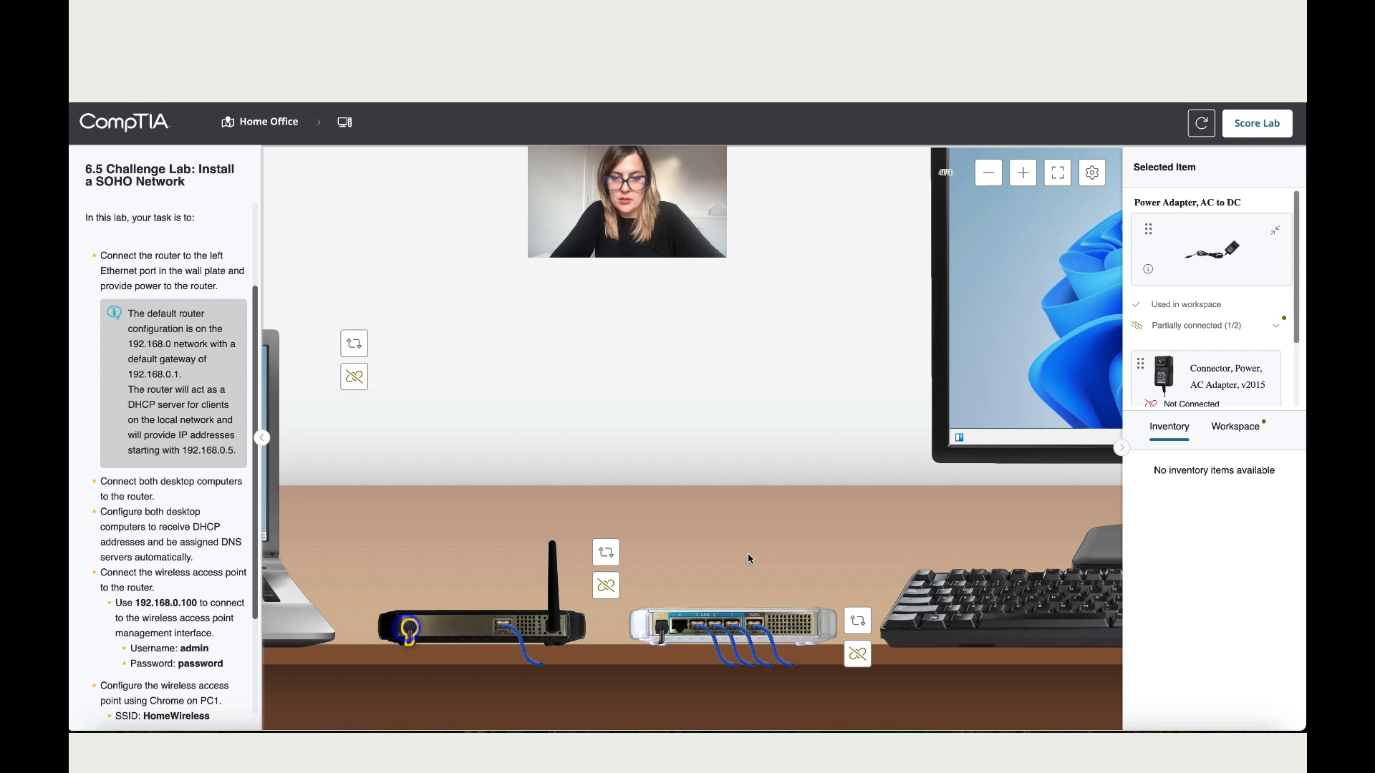
{"action": "scroll", "coordinate": [747, 553], "scroll_direction": "right", "scroll_amount": 20}
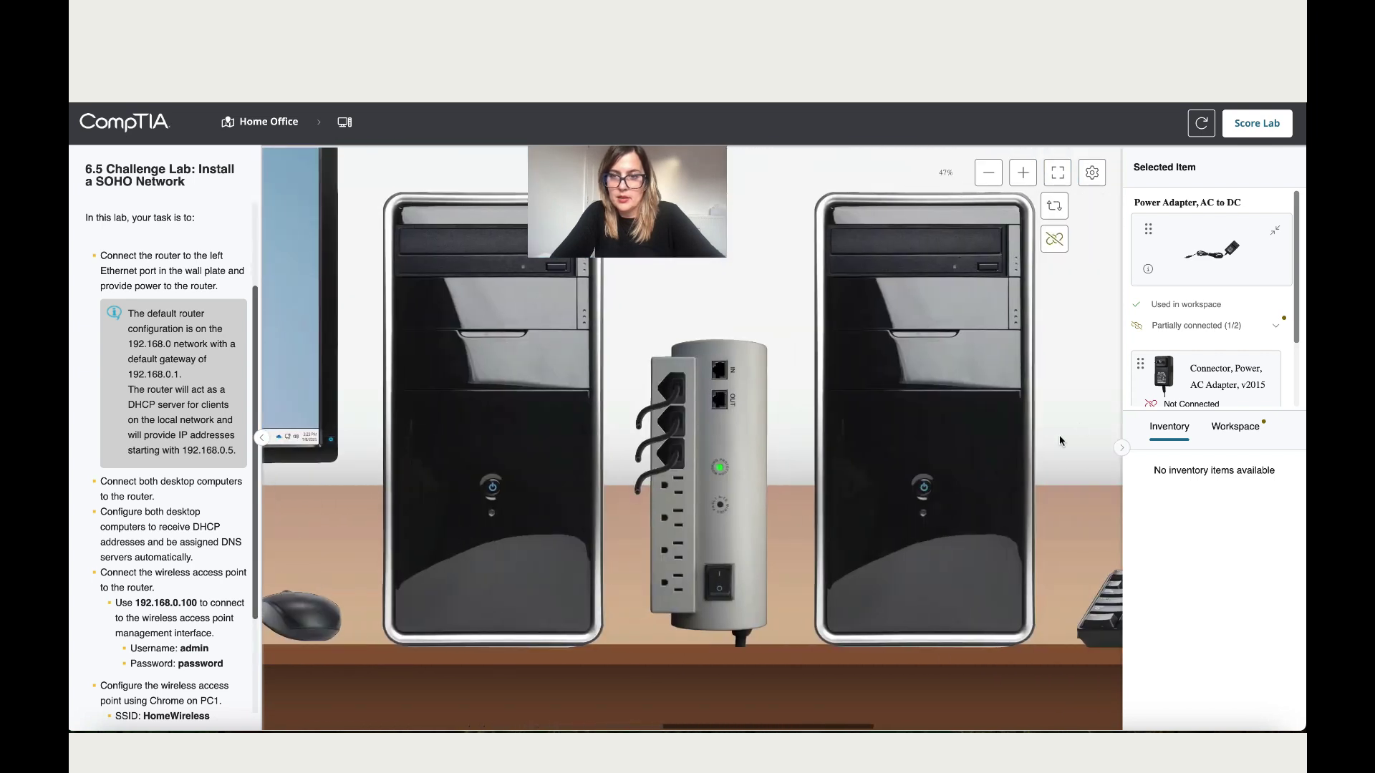
{"action": "left_click_drag", "start_coordinate": [1164, 374], "coordinate": [670, 594]}
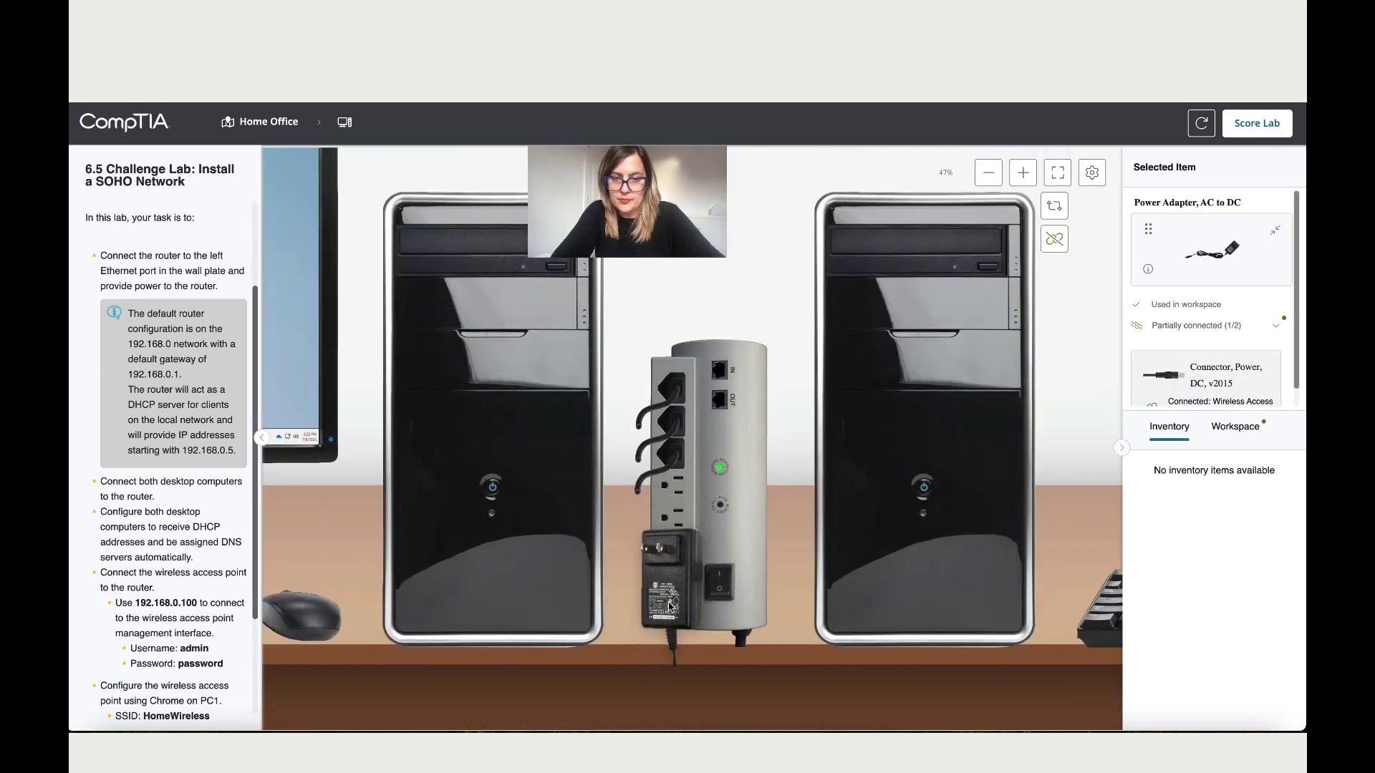
Plug the router's power adapter into the surge protector as well
{"action": "scroll", "coordinate": [517, 567], "scroll_direction": "left", "scroll_amount": 15}
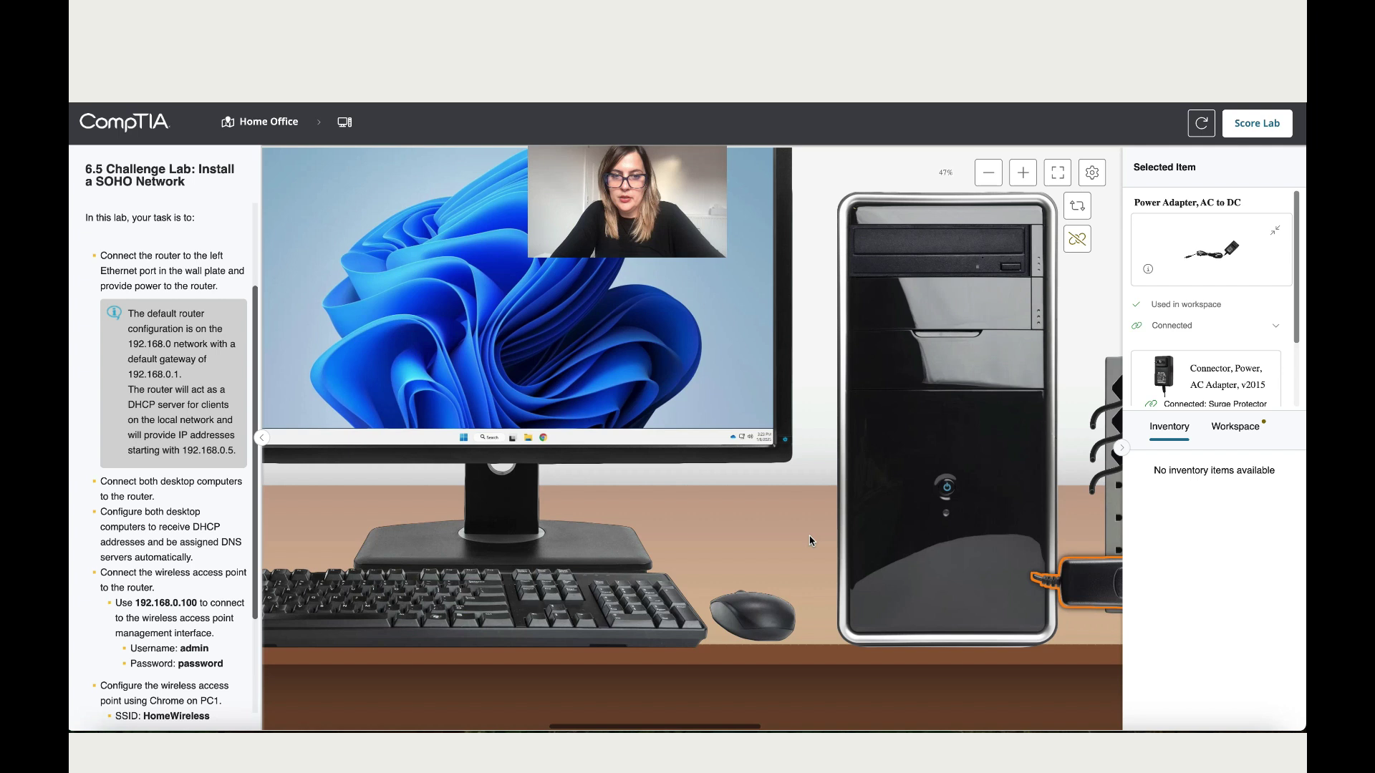
{"action": "scroll", "coordinate": [877, 578], "scroll_direction": "left", "scroll_amount": 15}
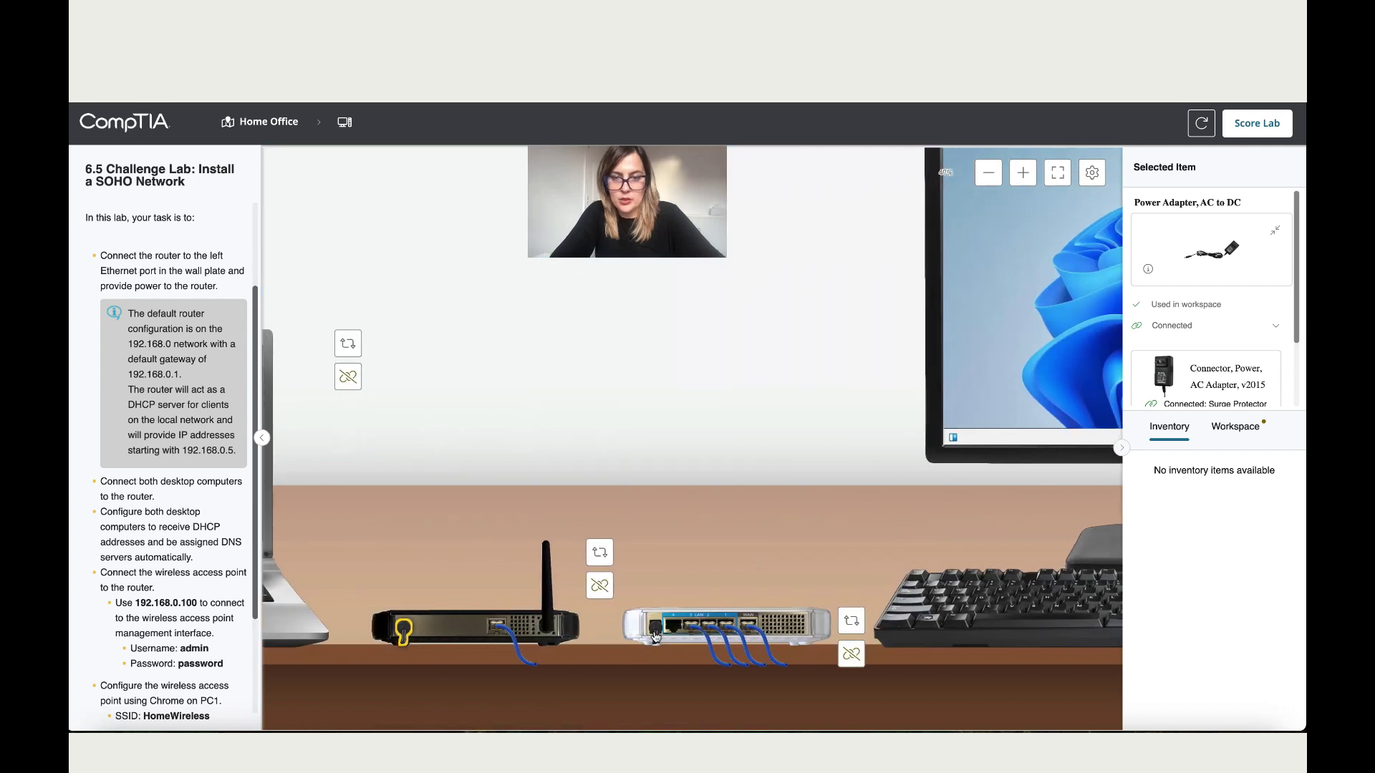
{"action": "scroll", "coordinate": [824, 555], "scroll_direction": "right", "scroll_amount": 10}
{"action": "scroll", "coordinate": [939, 499], "scroll_direction": "right", "scroll_amount": 10}
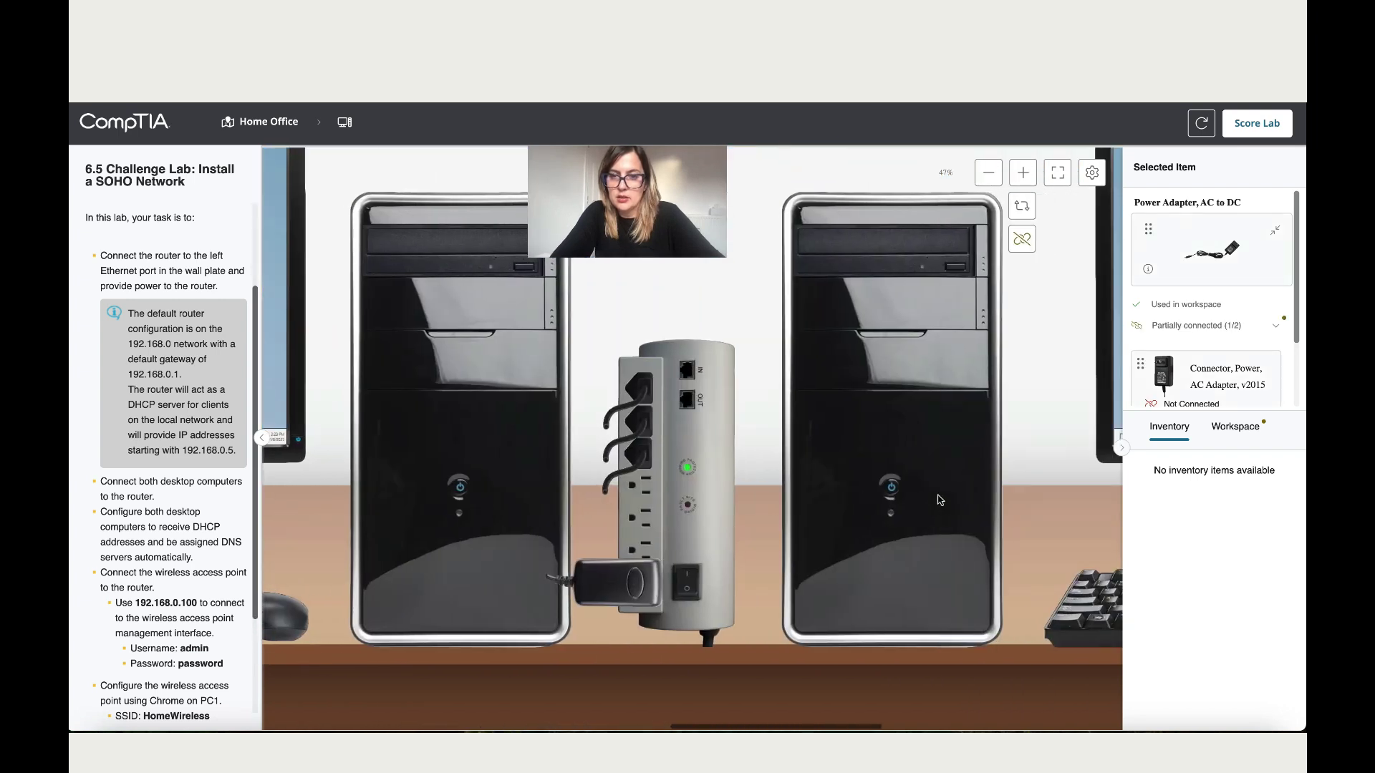
{"action": "left_click", "coordinate": [1194, 386]}
{"action": "left_click_drag", "start_coordinate": [750, 558], "coordinate": [679, 521]}
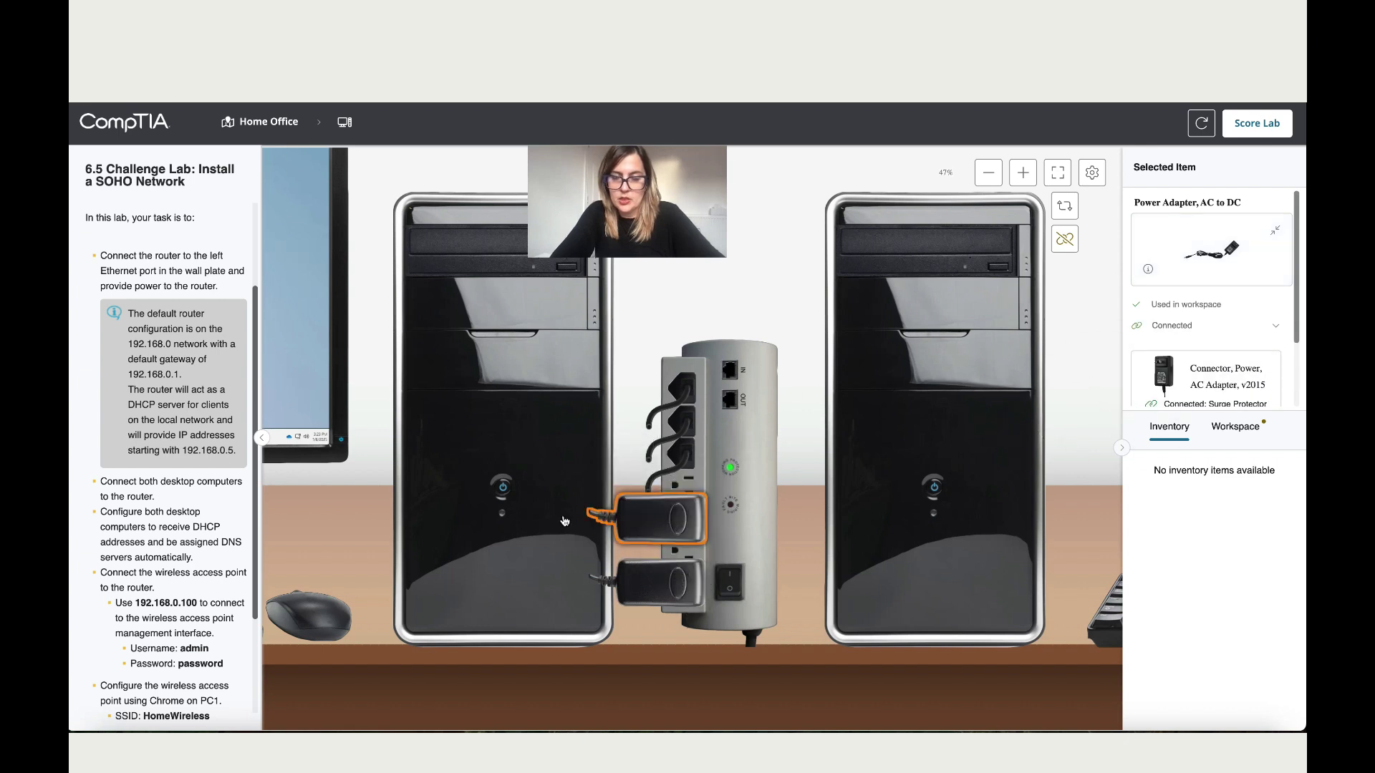
{"action": "scroll", "coordinate": [562, 520], "scroll_direction": "left", "scroll_amount": 10}
{"action": "scroll", "coordinate": [563, 520], "scroll_direction": "left", "scroll_amount": 10}
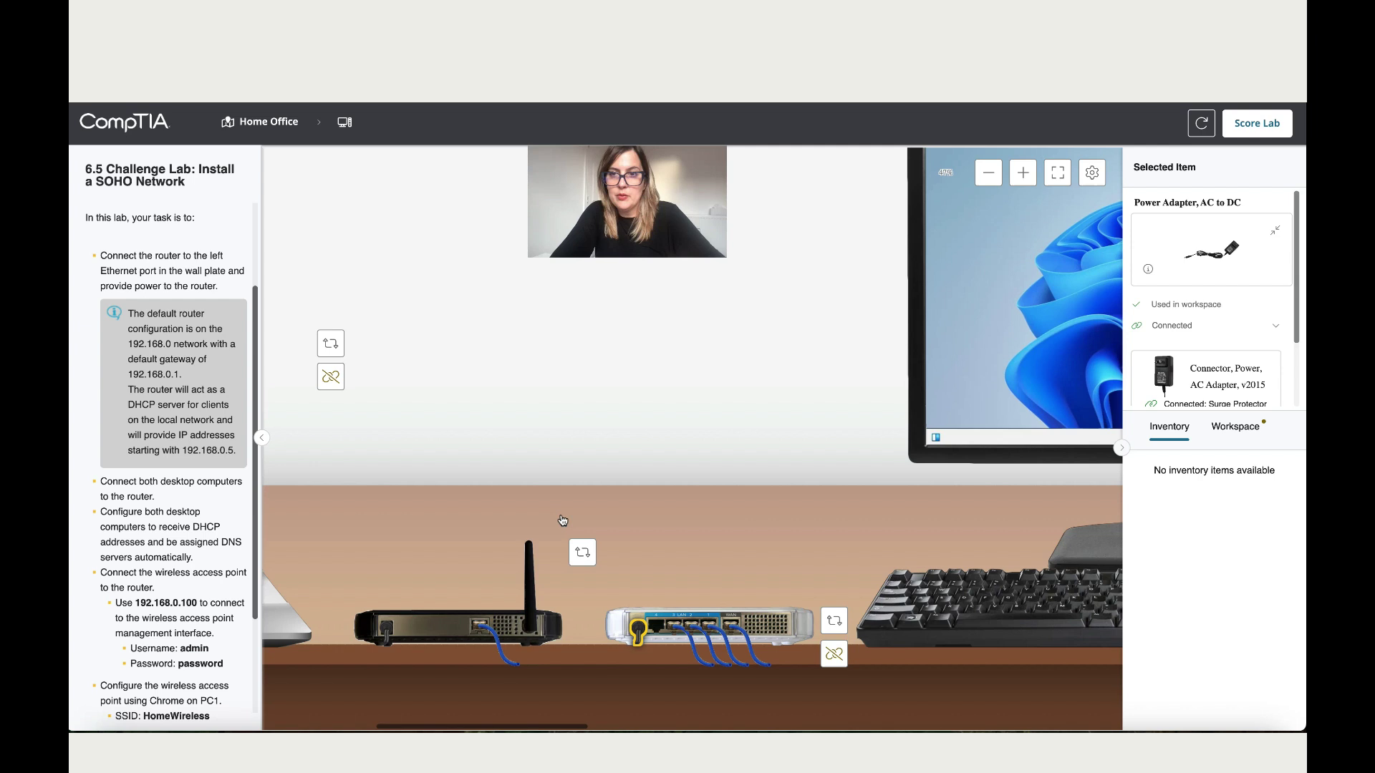
{"action": "left_click", "coordinate": [988, 175]}
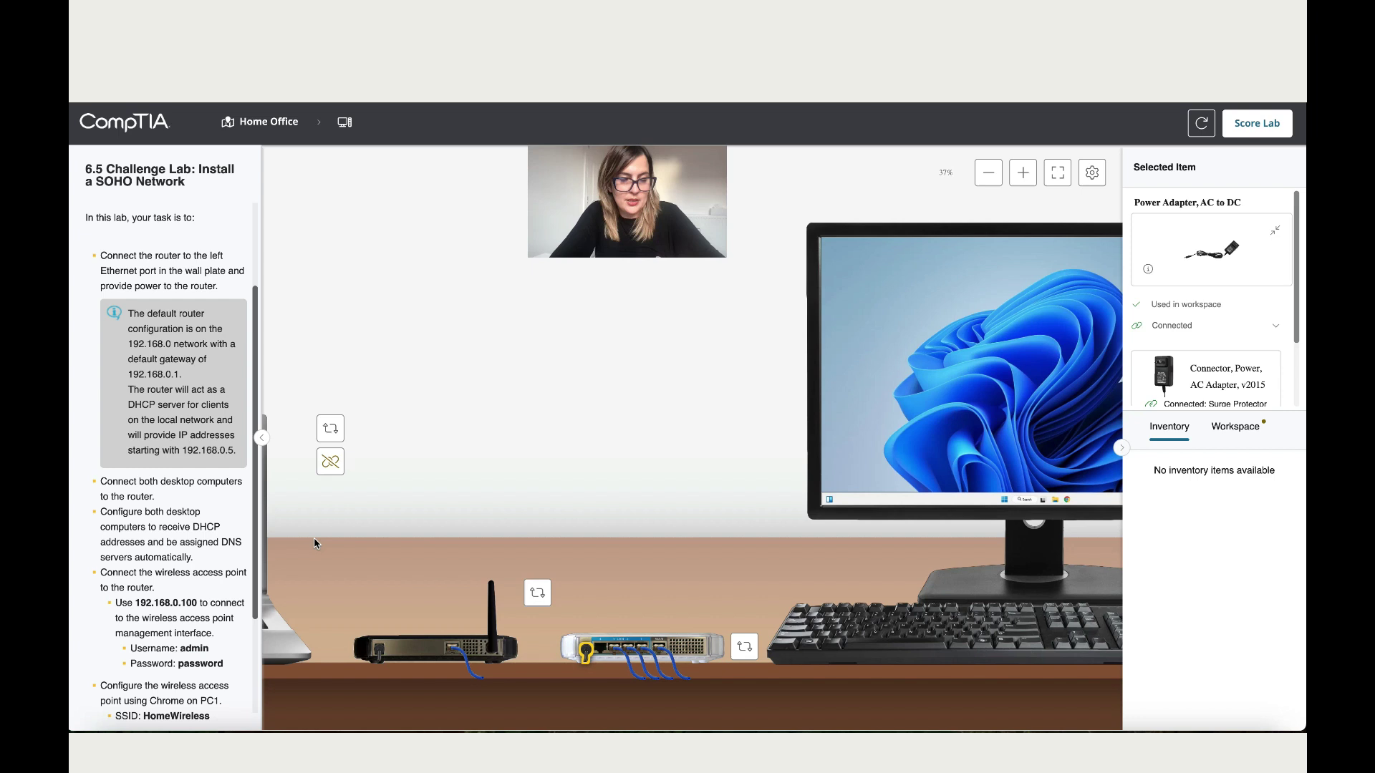
On PC1, open Settings to the Network & internet Ethernet page
{"action": "left_click", "coordinate": [802, 369]}
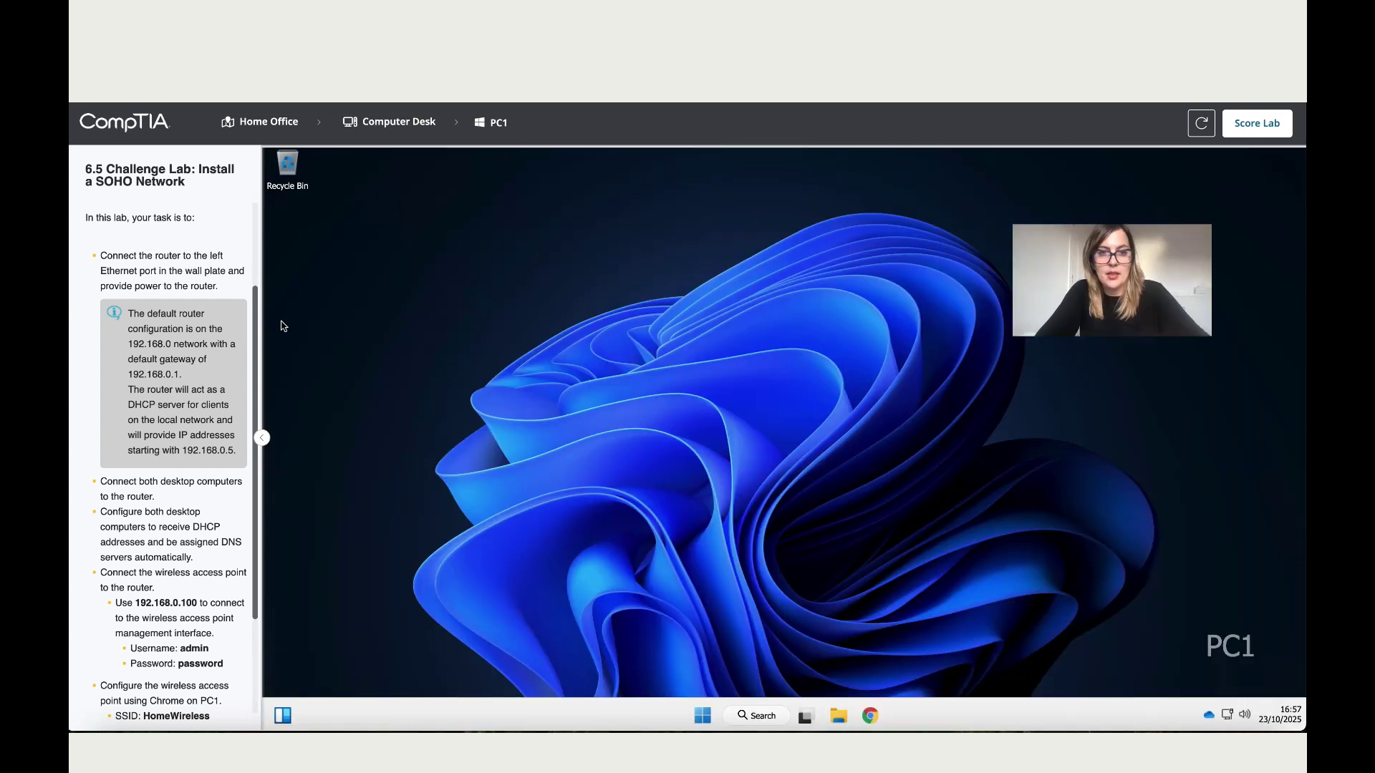
{"action": "left_click", "coordinate": [744, 709]}
{"action": "type", "text": "settings"}
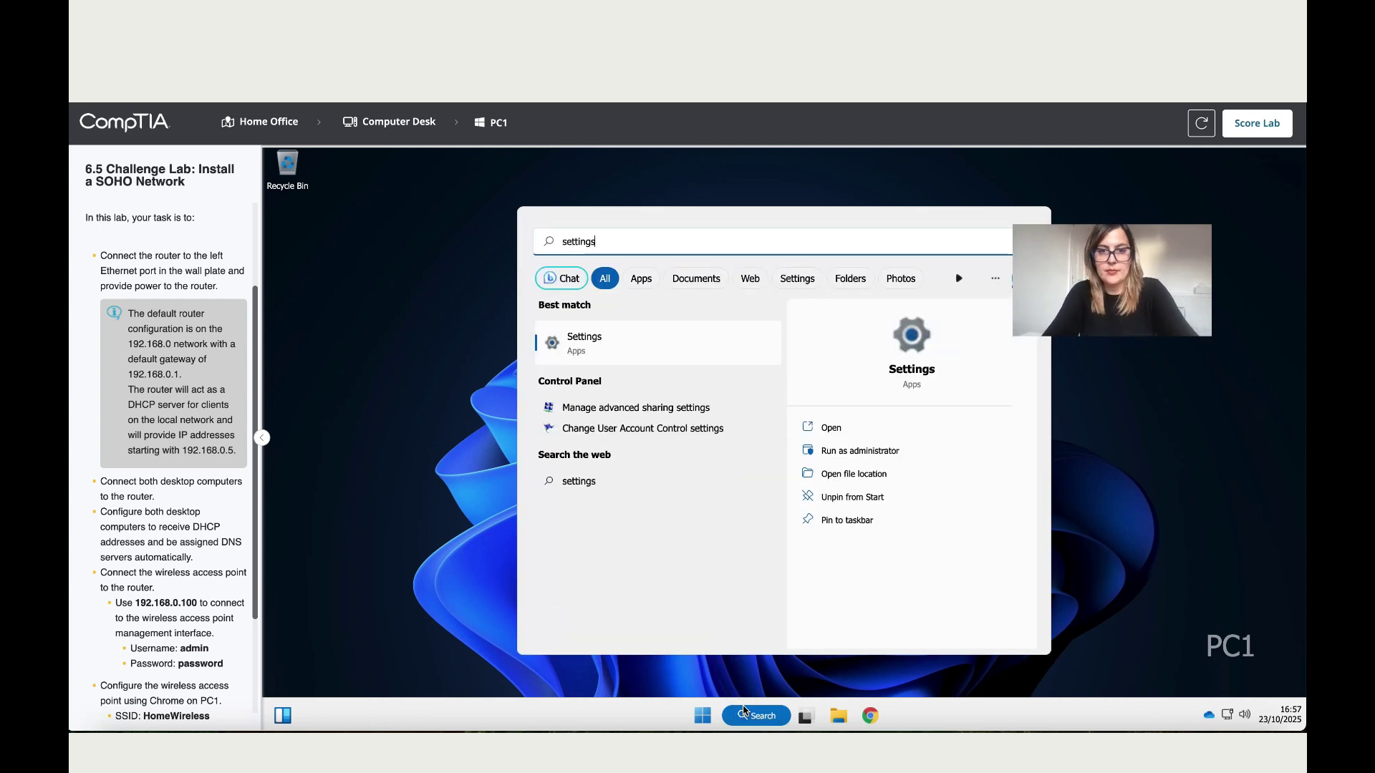
{"action": "key", "text": "Return"}
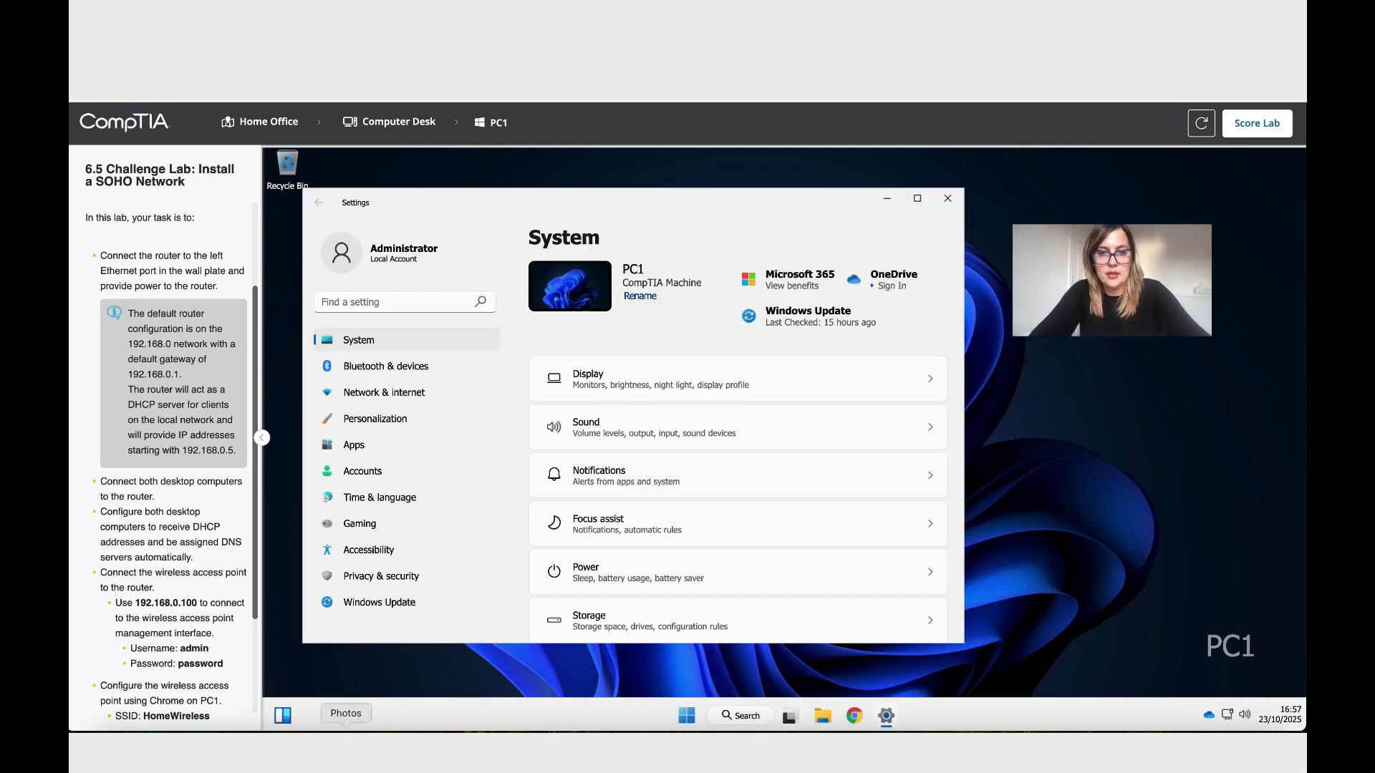
{"action": "left_click", "coordinate": [444, 395]}
{"action": "left_click", "coordinate": [748, 366]}
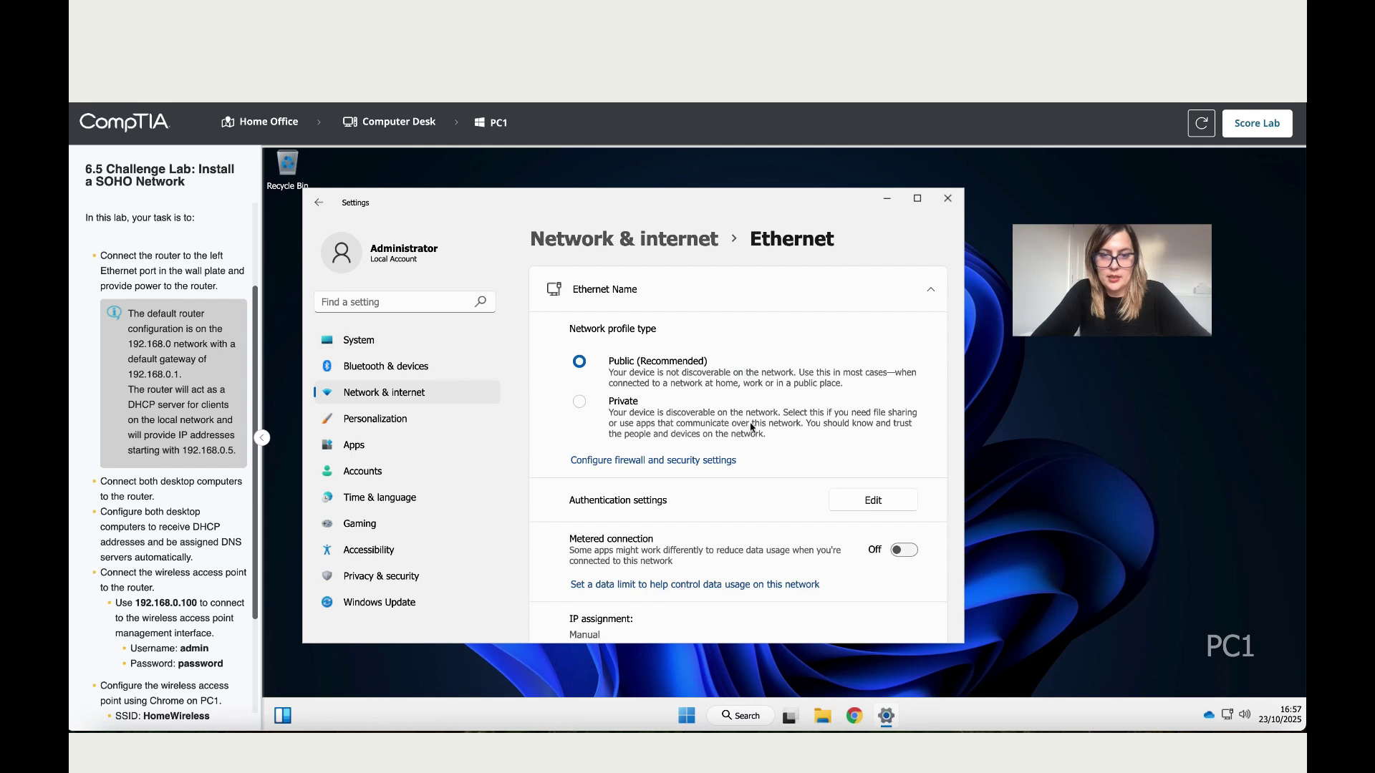
{"action": "scroll", "coordinate": [747, 435], "scroll_direction": "down", "scroll_amount": 1}
{"action": "scroll", "coordinate": [747, 435], "scroll_direction": "down", "scroll_amount": 2}
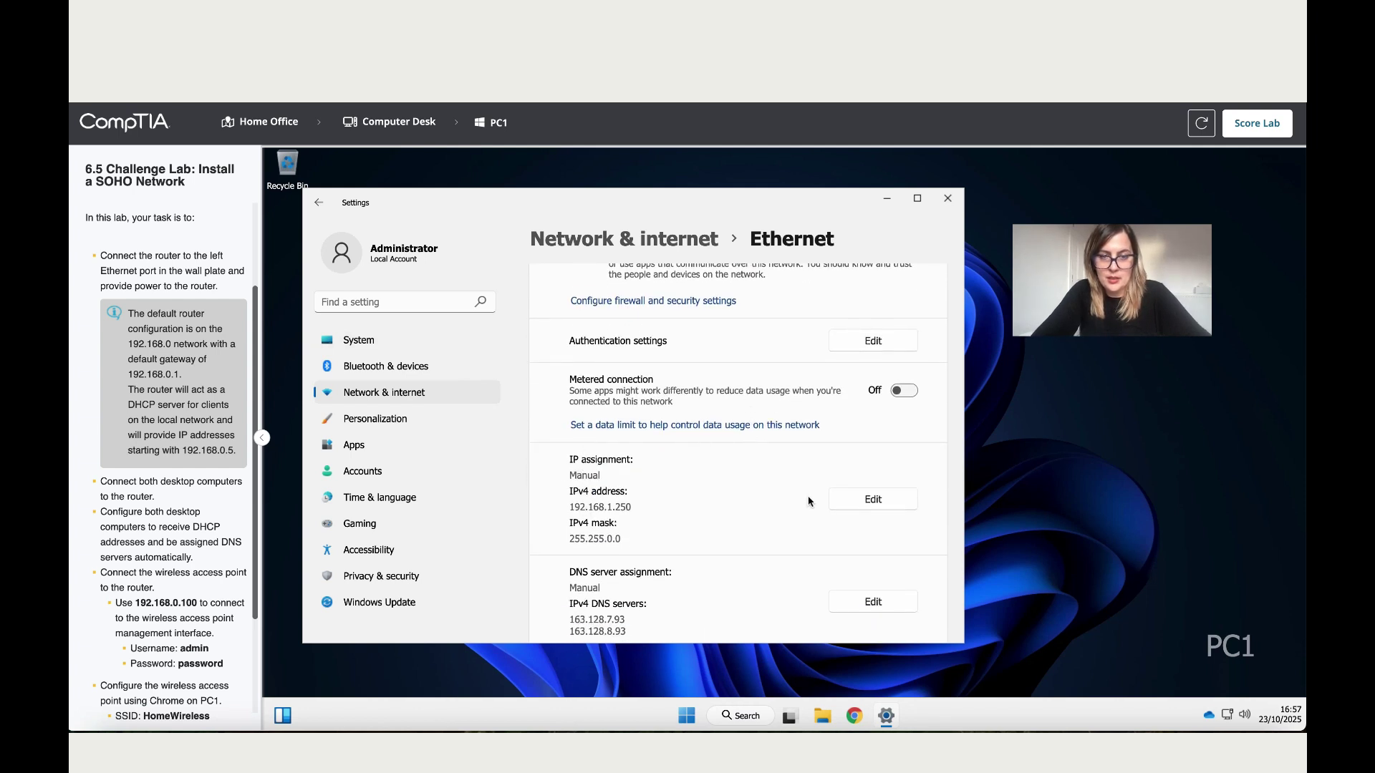
Switch PC1's Ethernet IP assignment to Automatic (DHCP), save, and close Settings
{"action": "left_click", "coordinate": [908, 499]}
{"action": "left_click", "coordinate": [662, 247]}
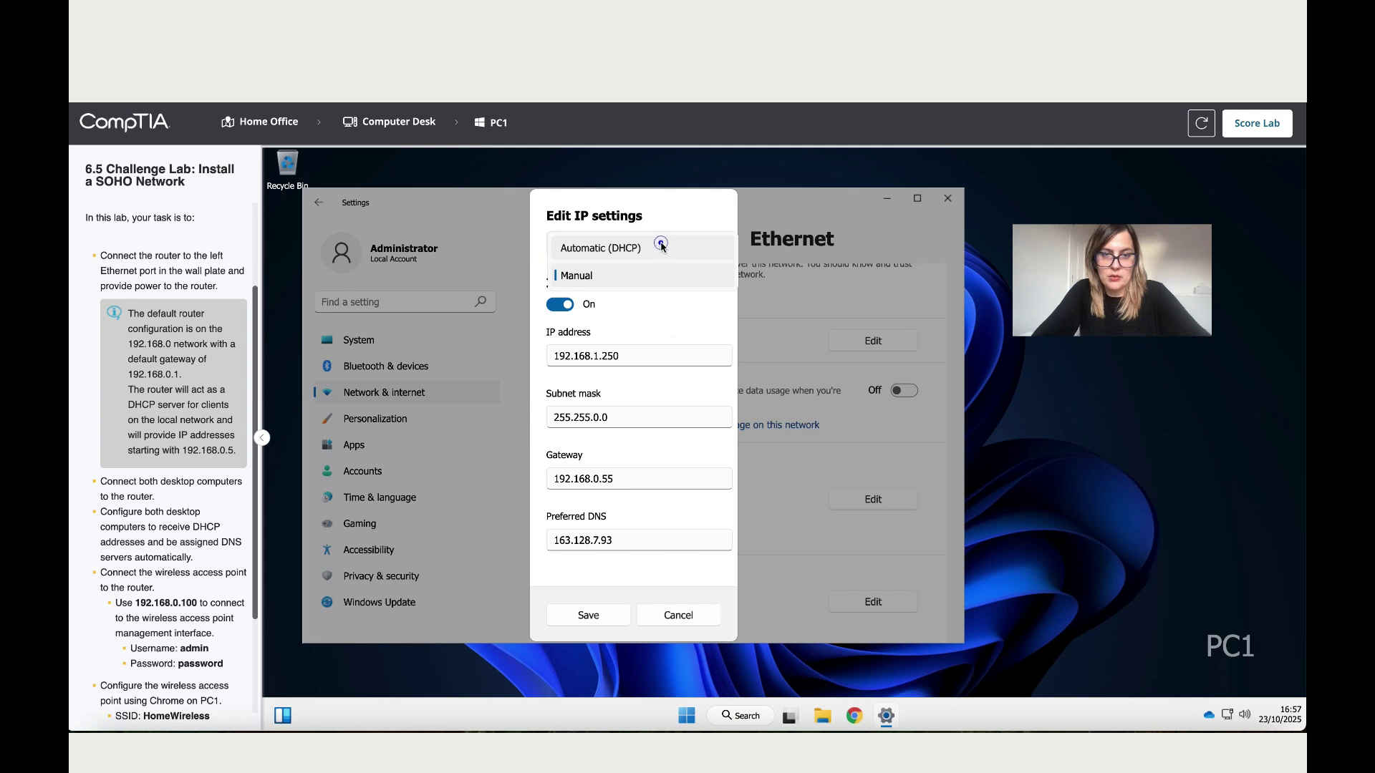
{"action": "left_click", "coordinate": [660, 246]}
{"action": "left_click", "coordinate": [591, 461]}
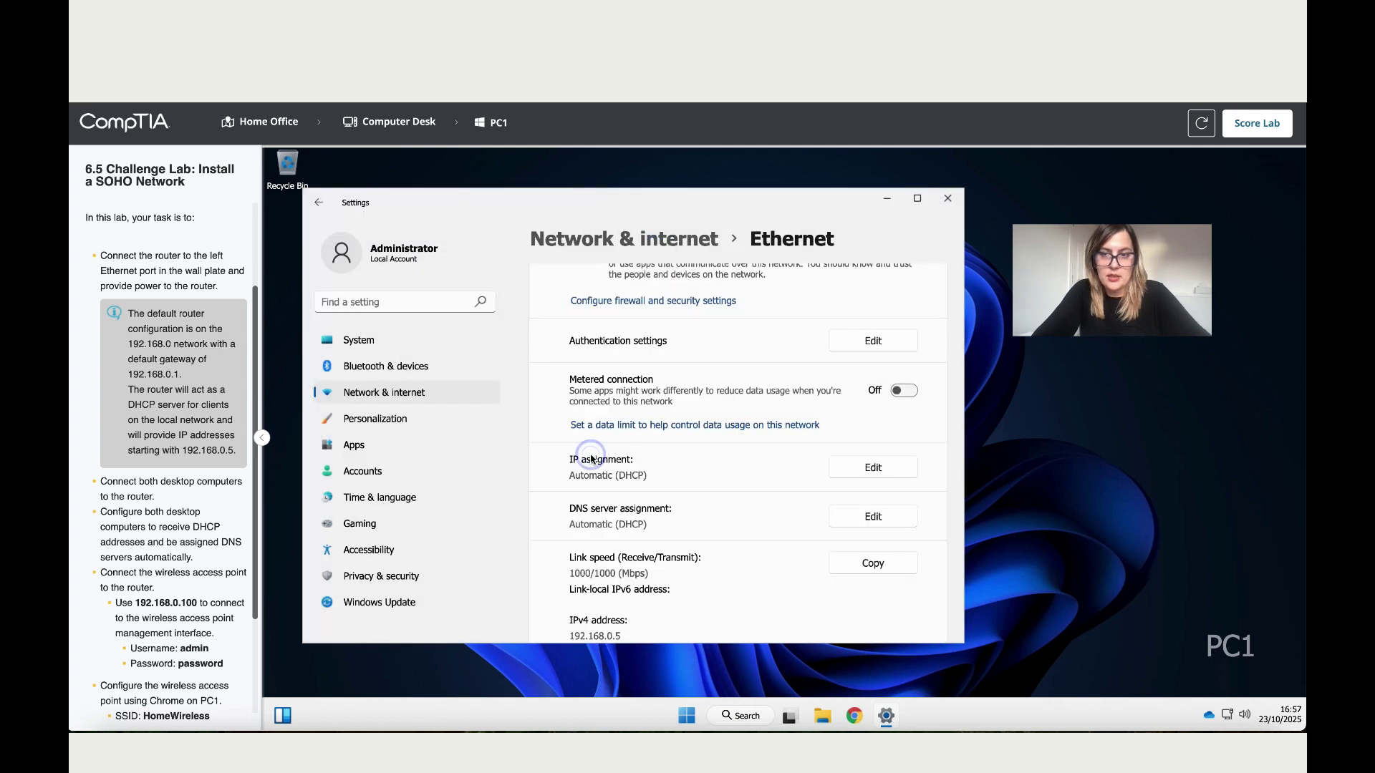
{"action": "left_click", "coordinate": [563, 244]}
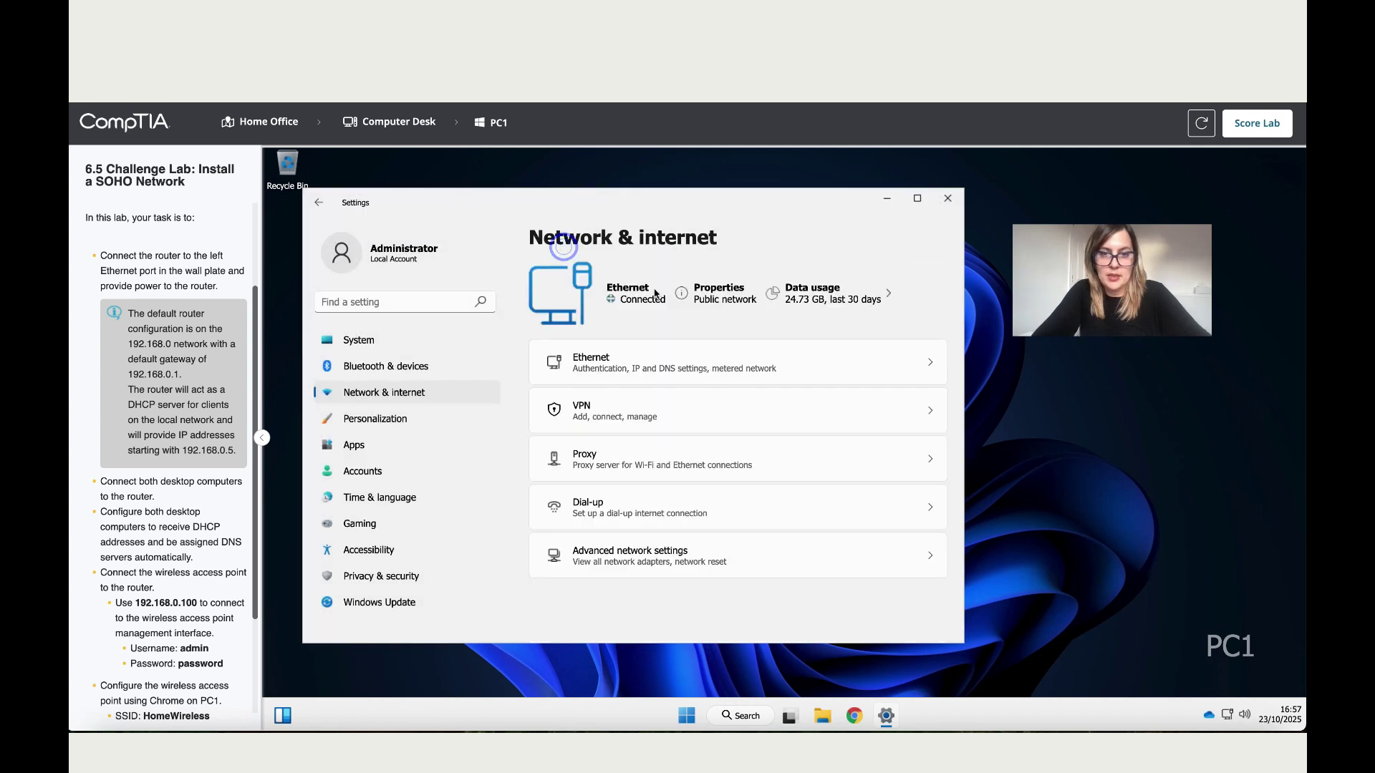
{"action": "left_click", "coordinate": [948, 199]}
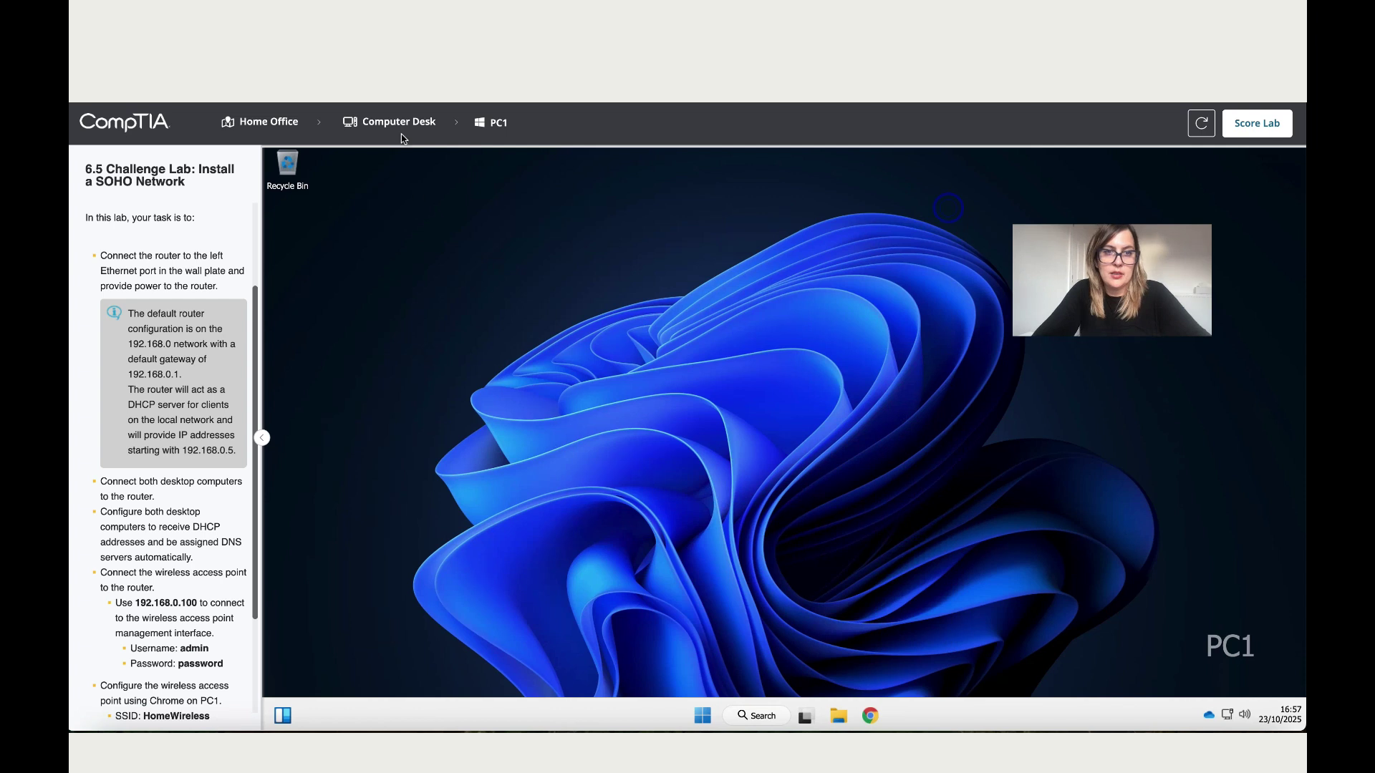
Return to the desk and open PC2's Settings to the Ethernet page
{"action": "left_click", "coordinate": [395, 124]}
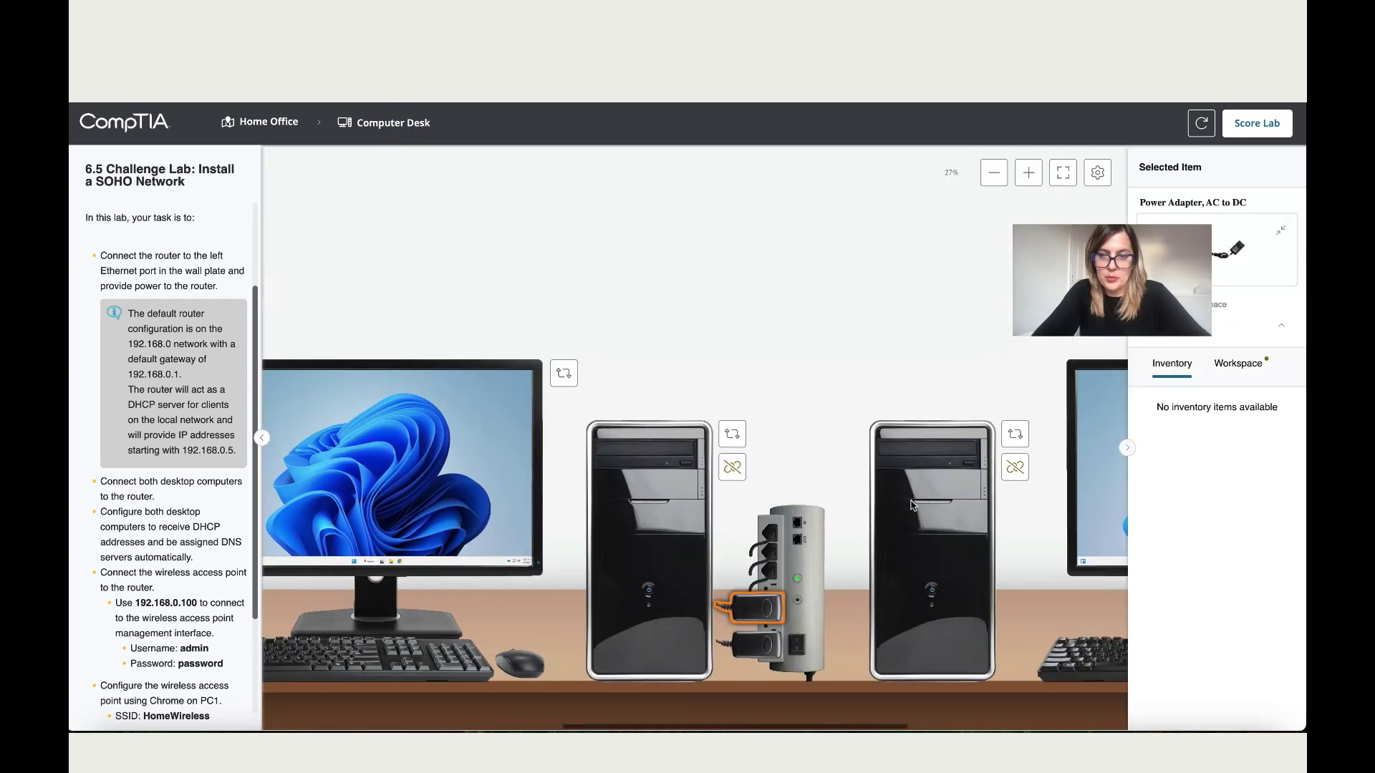
{"action": "left_click", "coordinate": [910, 505]}
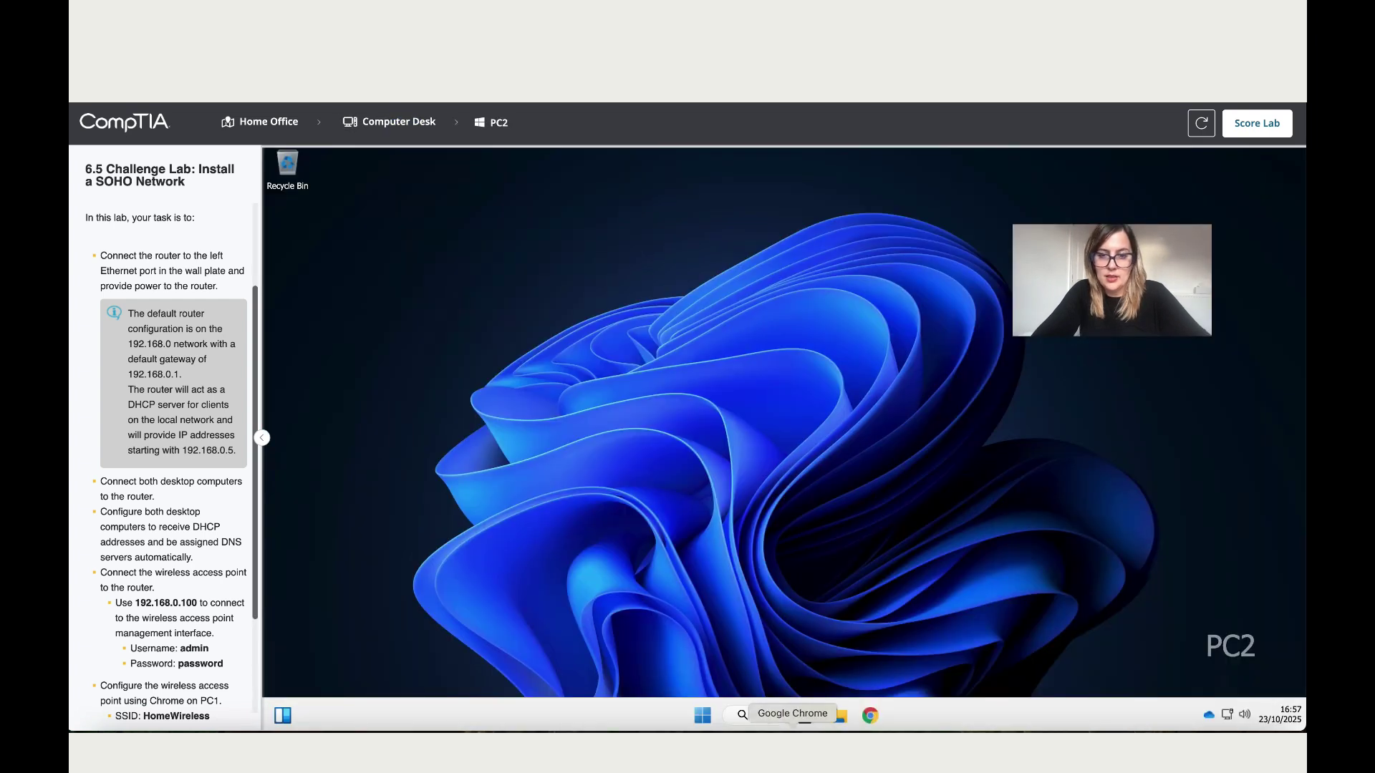
{"action": "left_click", "coordinate": [750, 716]}
{"action": "type", "text": "se"}
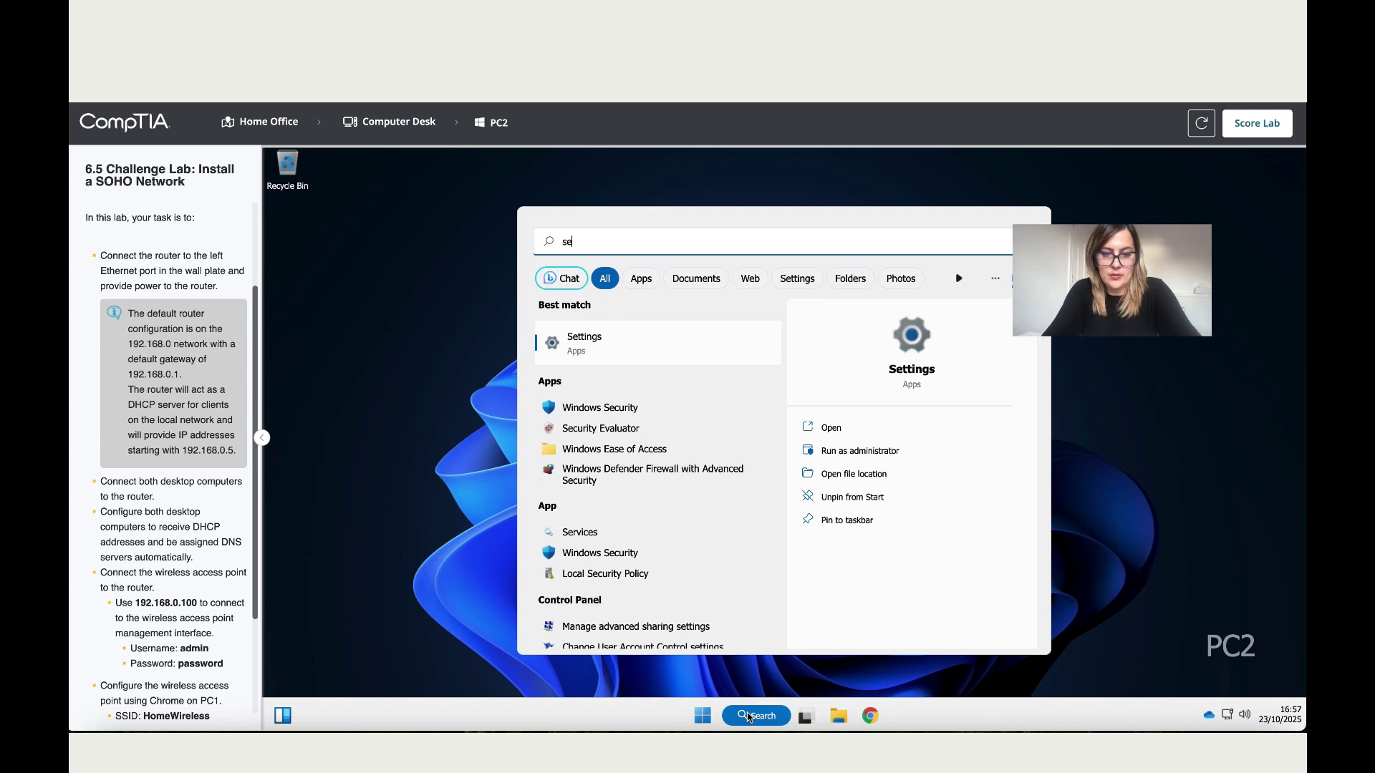
{"action": "type", "text": "tting"}
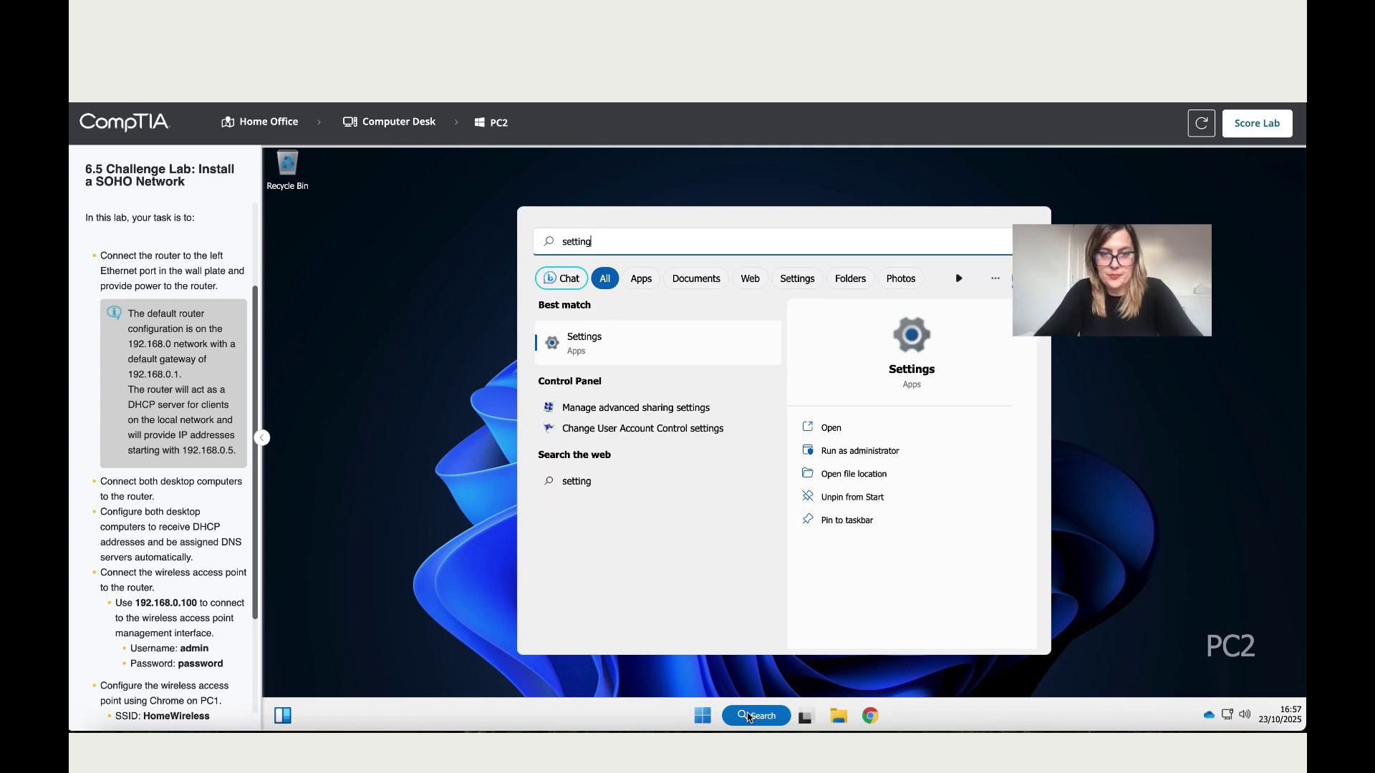
{"action": "left_click", "coordinate": [669, 340]}
{"action": "left_click", "coordinate": [426, 388]}
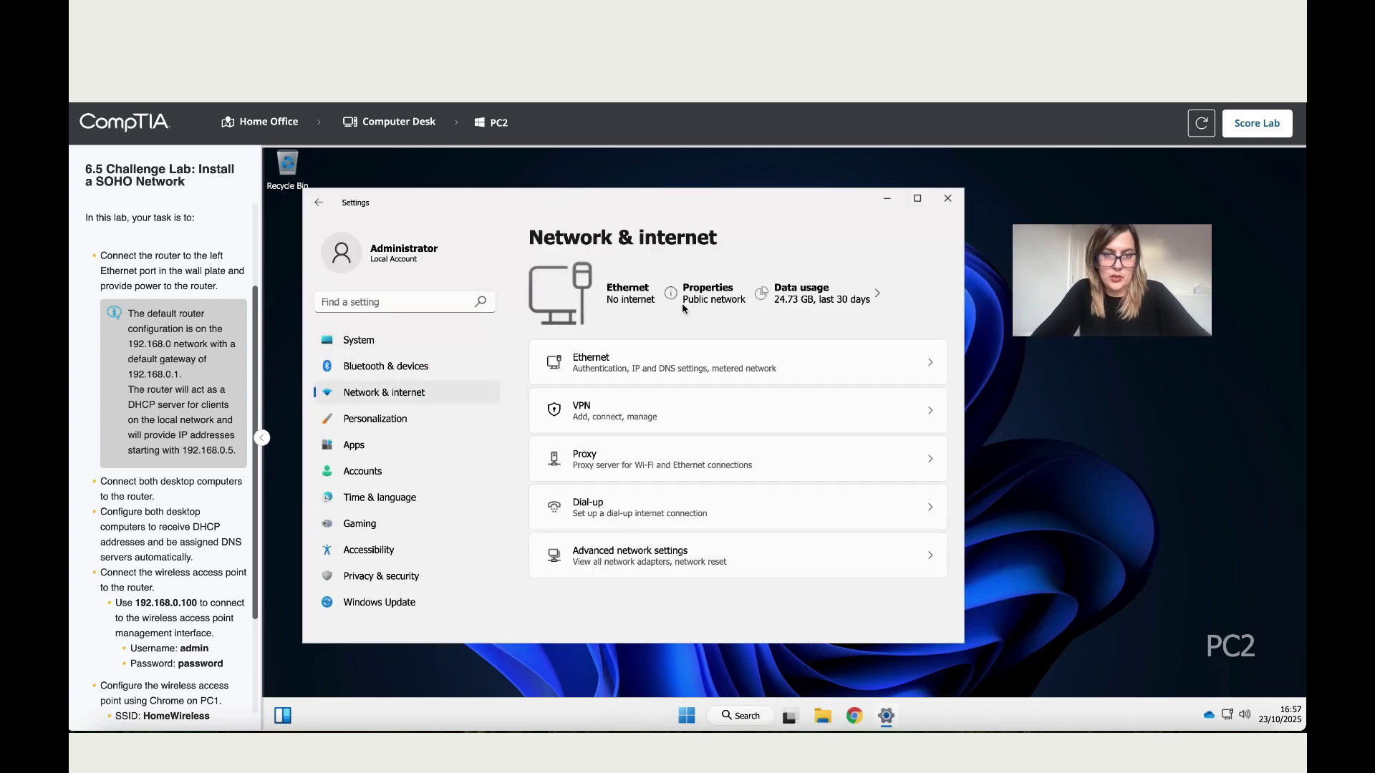
{"action": "left_click", "coordinate": [661, 371]}
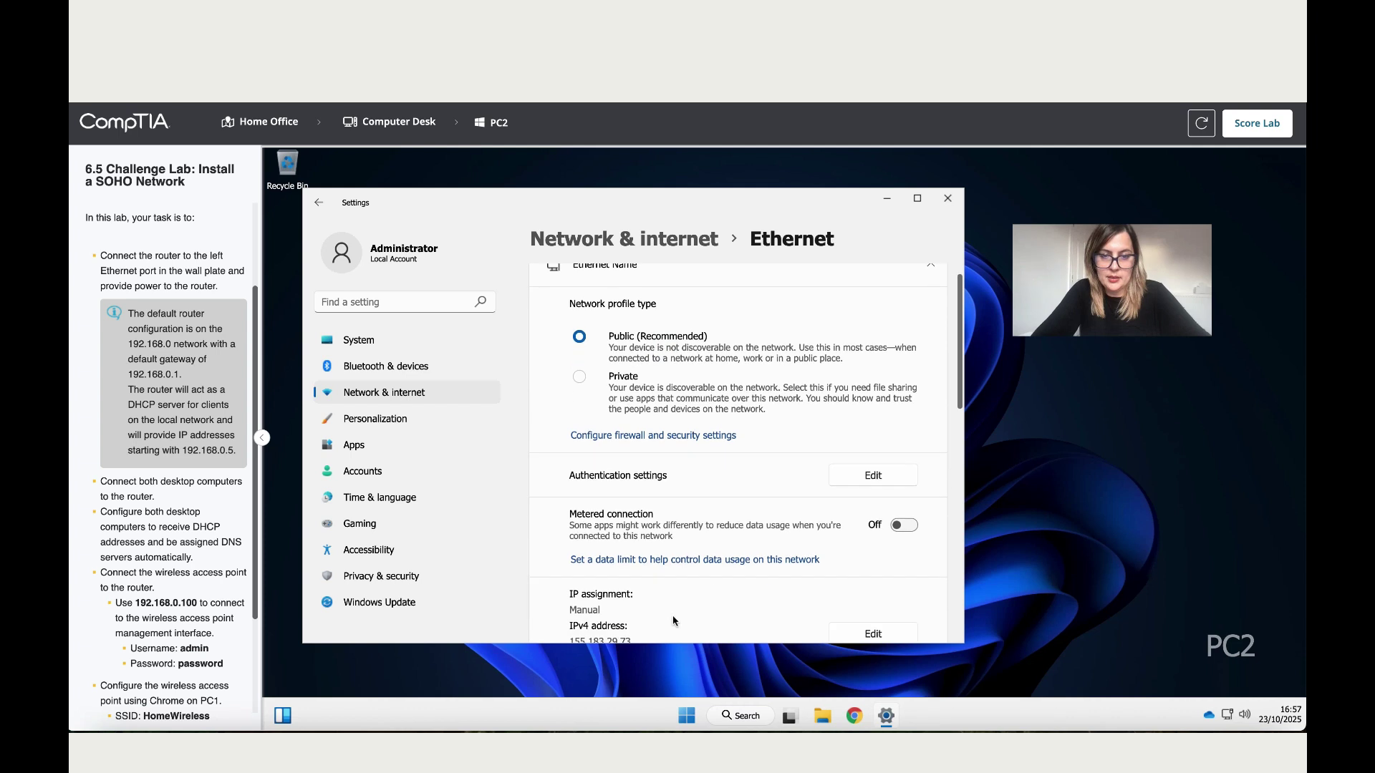
{"action": "scroll", "coordinate": [674, 623], "scroll_direction": "down", "scroll_amount": 3}
Change PC2's Ethernet IP assignment from Manual to Automatic (DHCP), save, and close Settings
{"action": "left_click", "coordinate": [868, 519]}
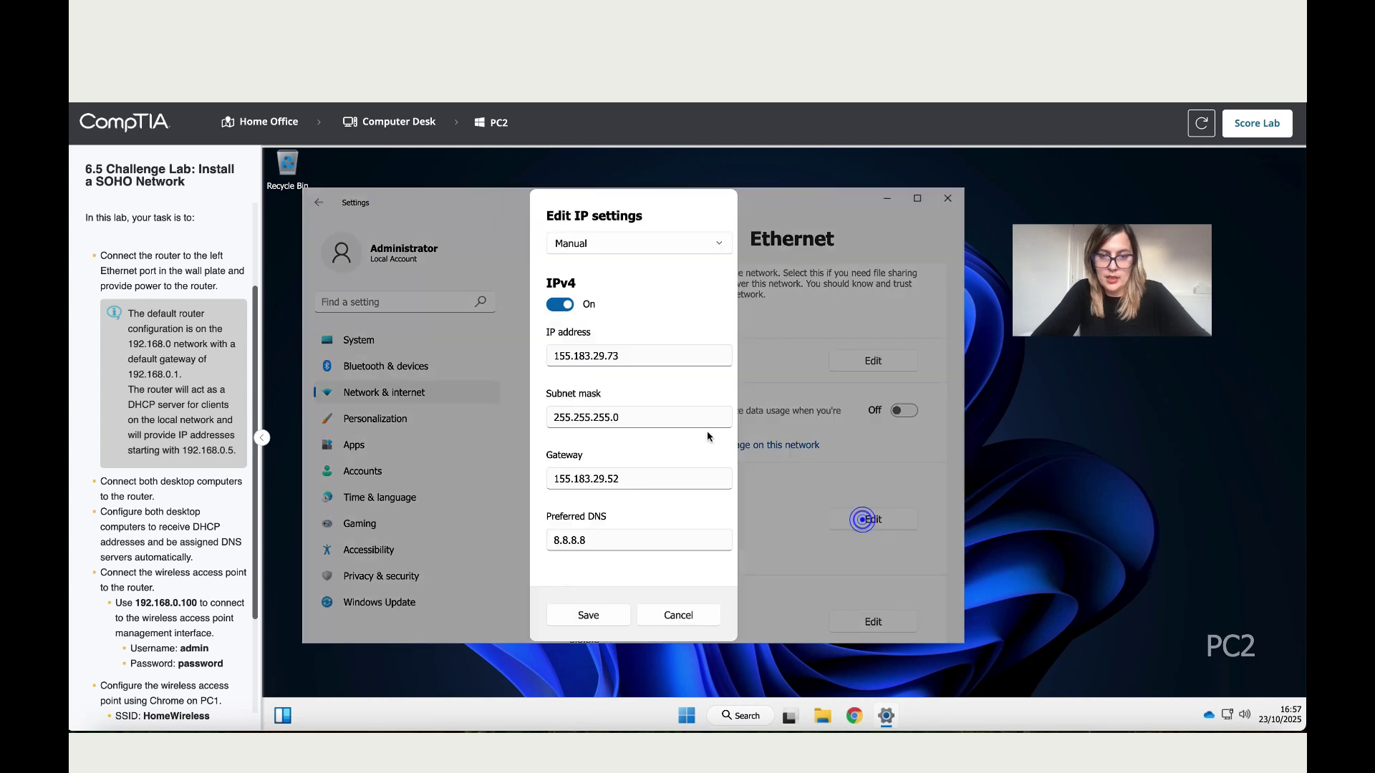
{"action": "left_click", "coordinate": [667, 252]}
{"action": "left_click", "coordinate": [667, 248]}
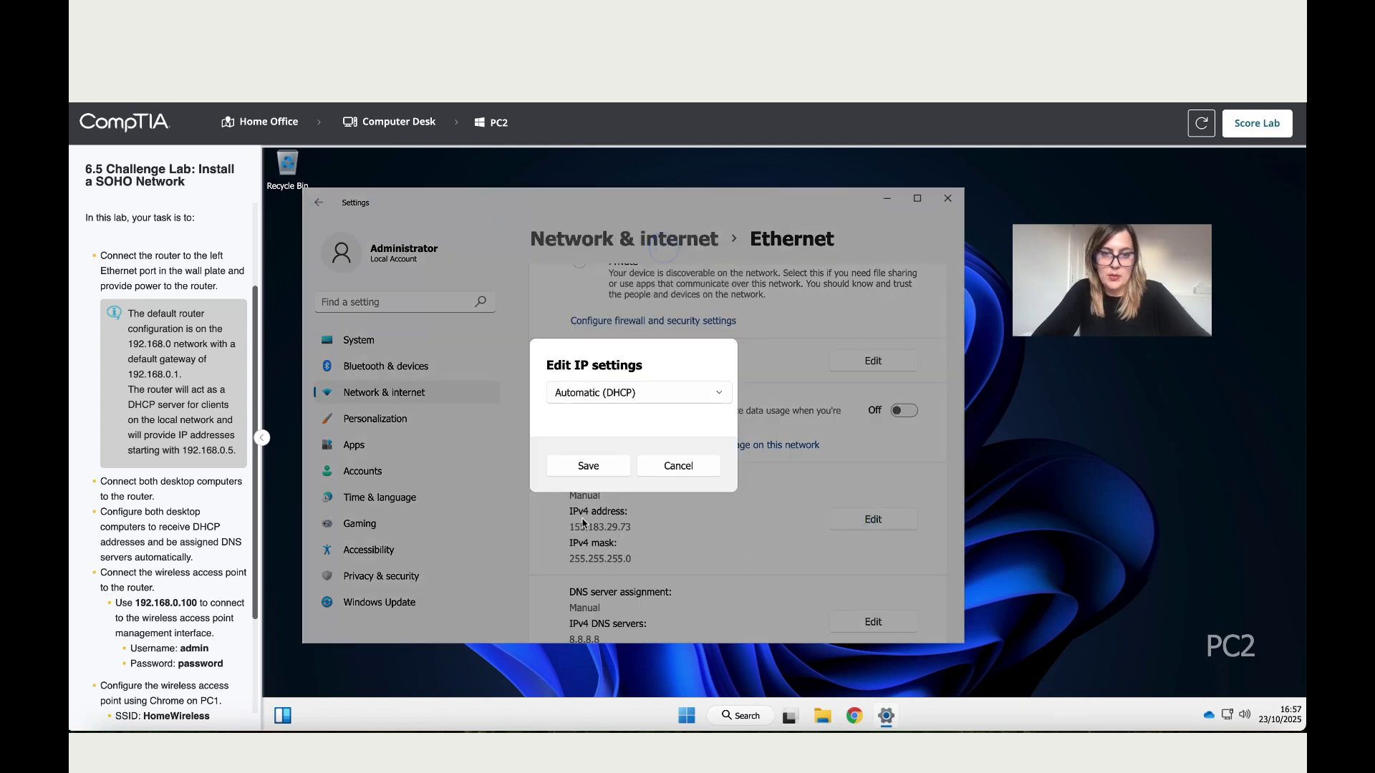
{"action": "left_click", "coordinate": [587, 464]}
{"action": "left_click", "coordinate": [633, 243]}
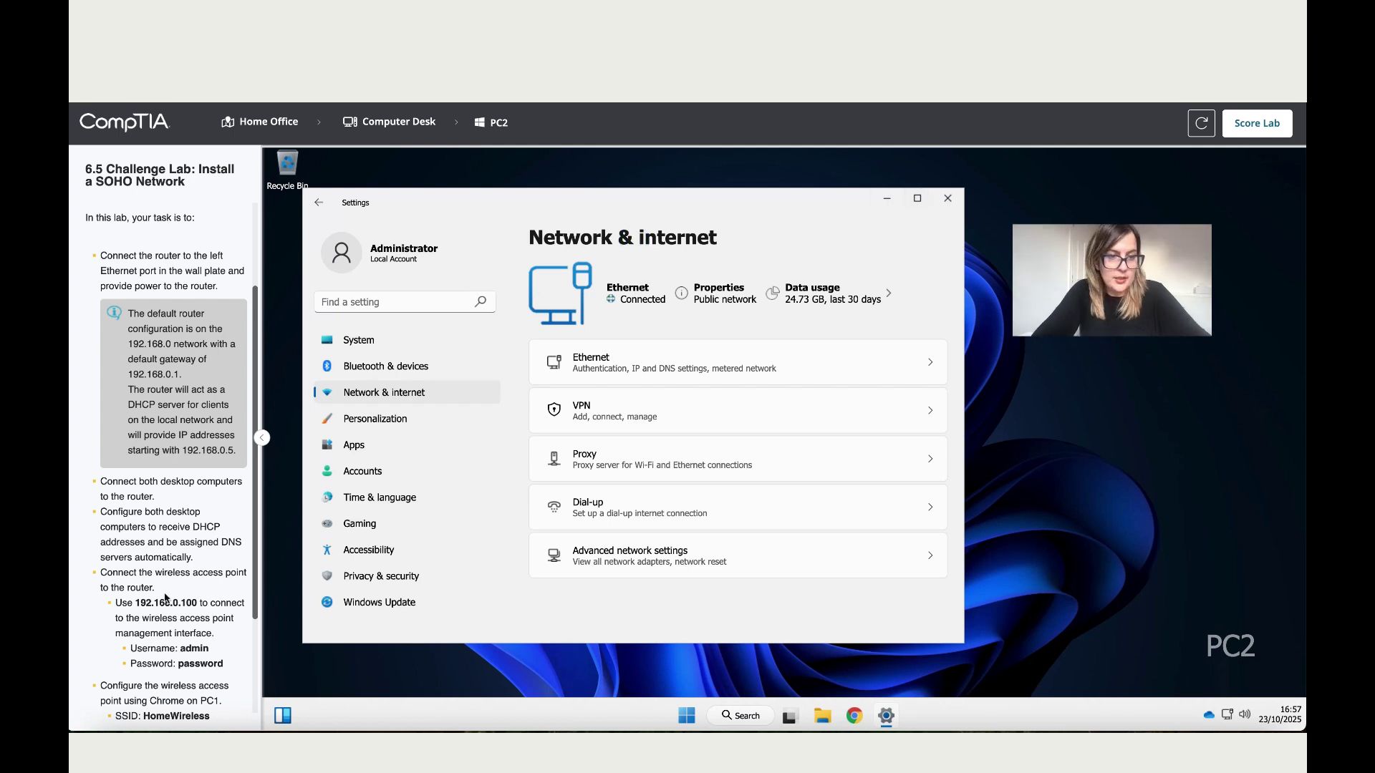
{"action": "scroll", "coordinate": [170, 617], "scroll_direction": "down", "scroll_amount": 1}
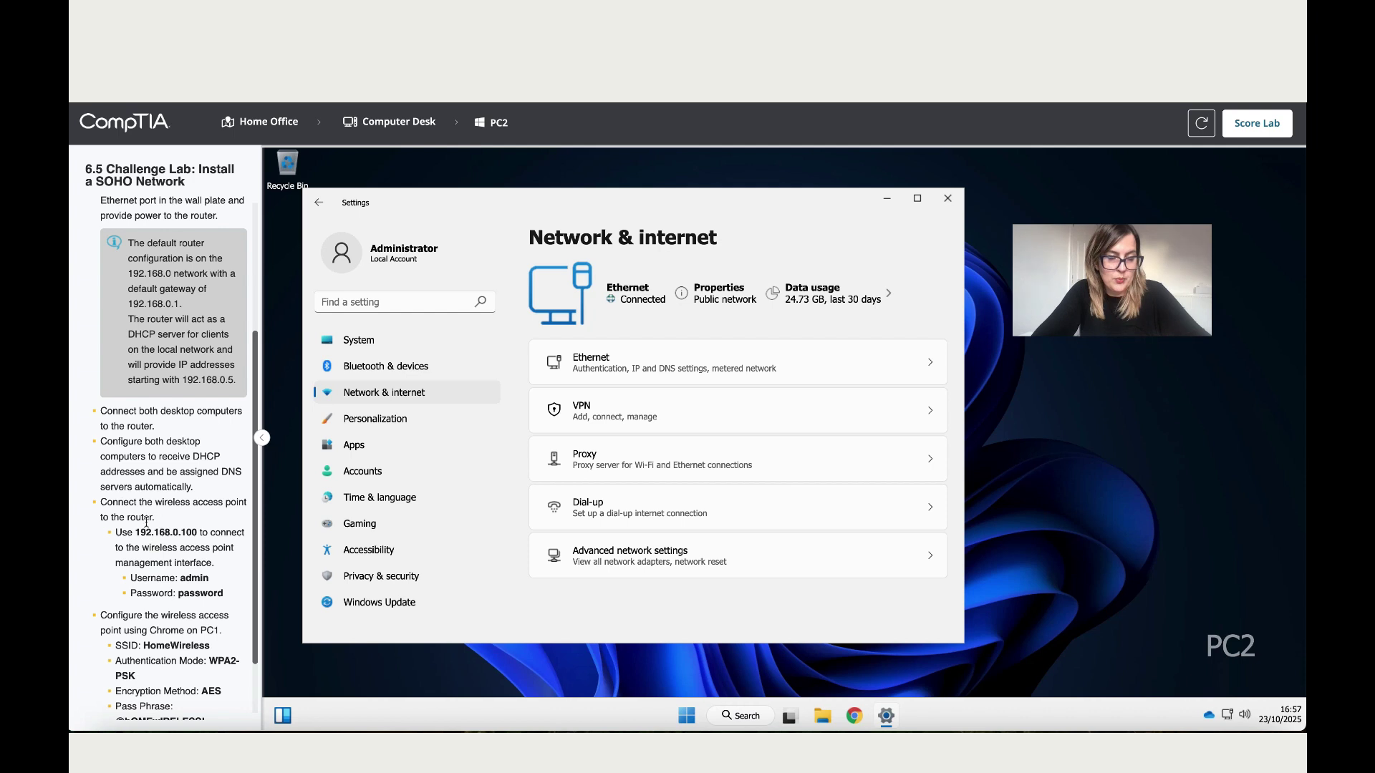
{"action": "left_click", "coordinate": [955, 198]}
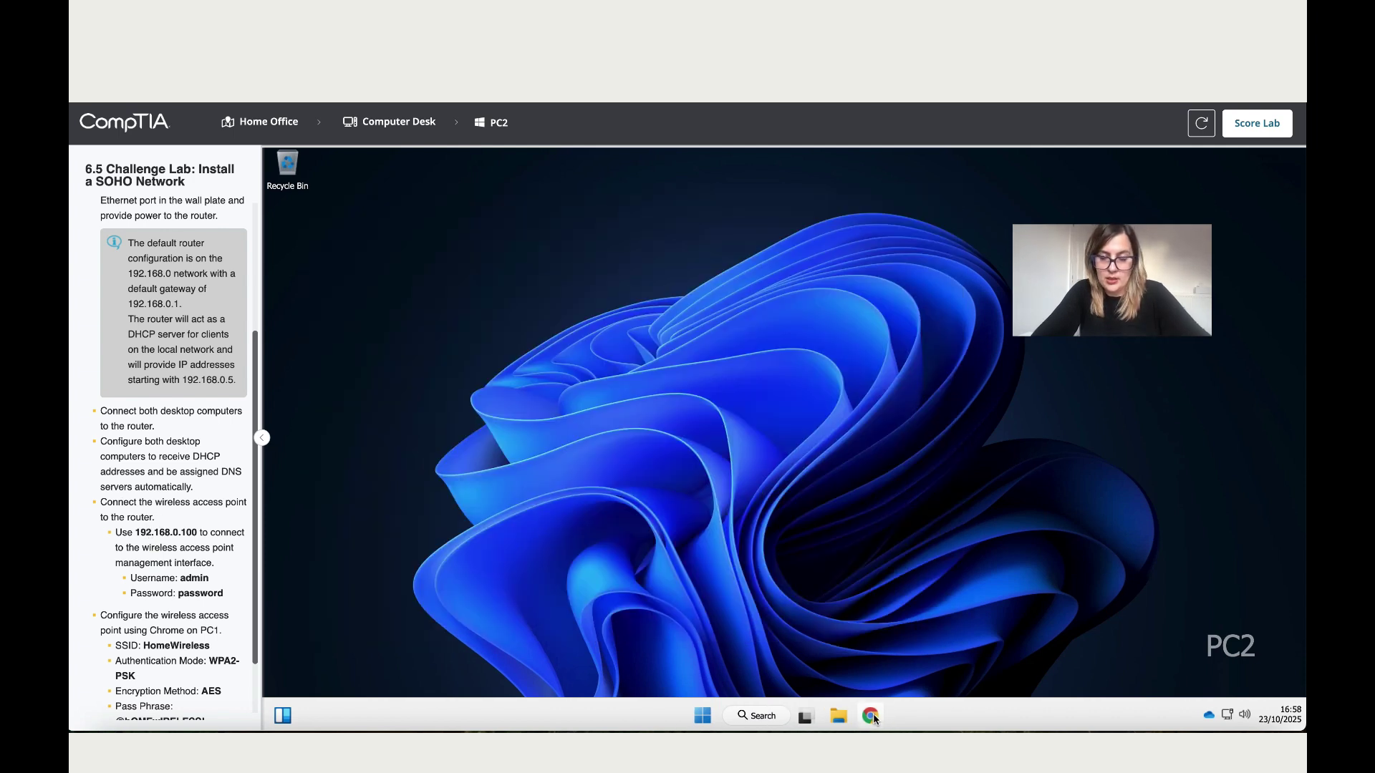
In Chrome on PC2, open 192.168.0.100 and sign in to the TRENDnet access point as admin
{"action": "left_click", "coordinate": [873, 717]}
{"action": "left_click", "coordinate": [455, 187]}
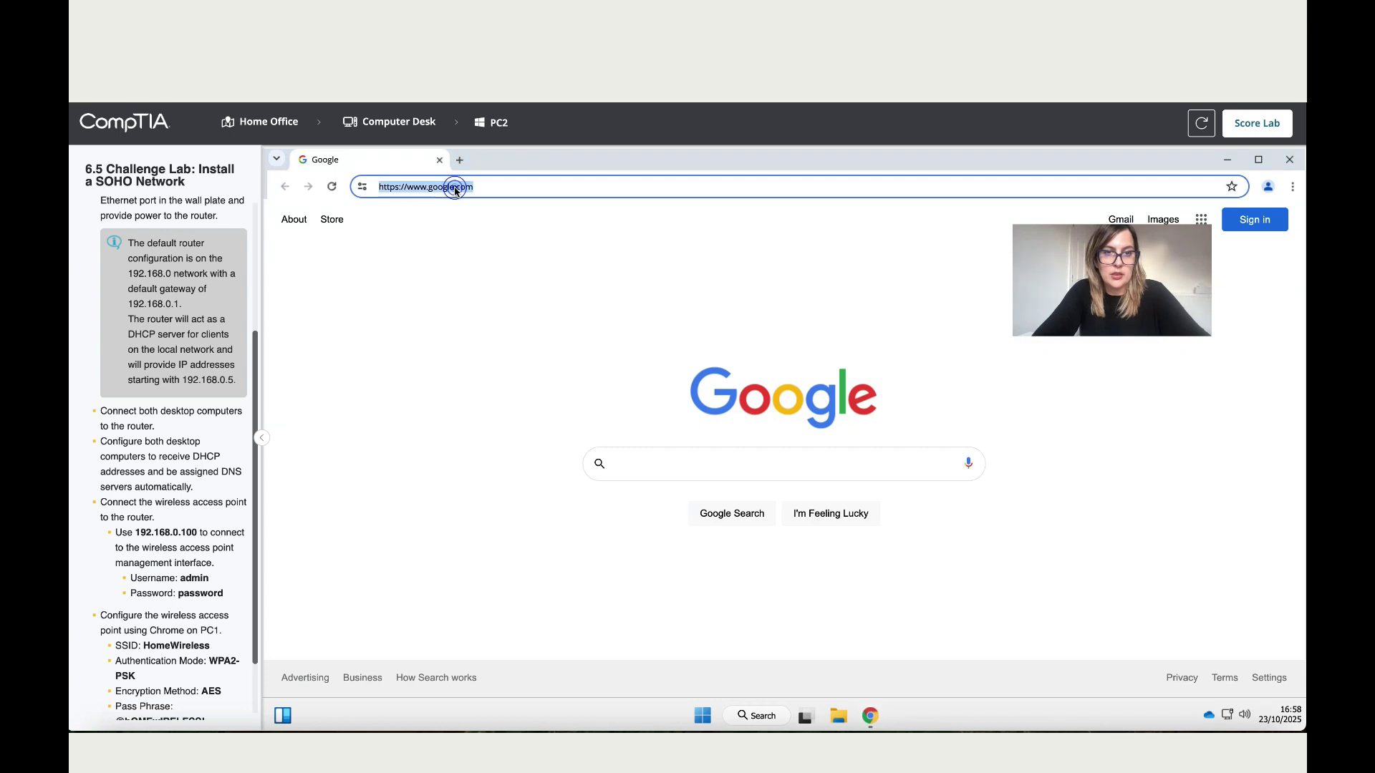
{"action": "type", "text": "192.168.0.100"}
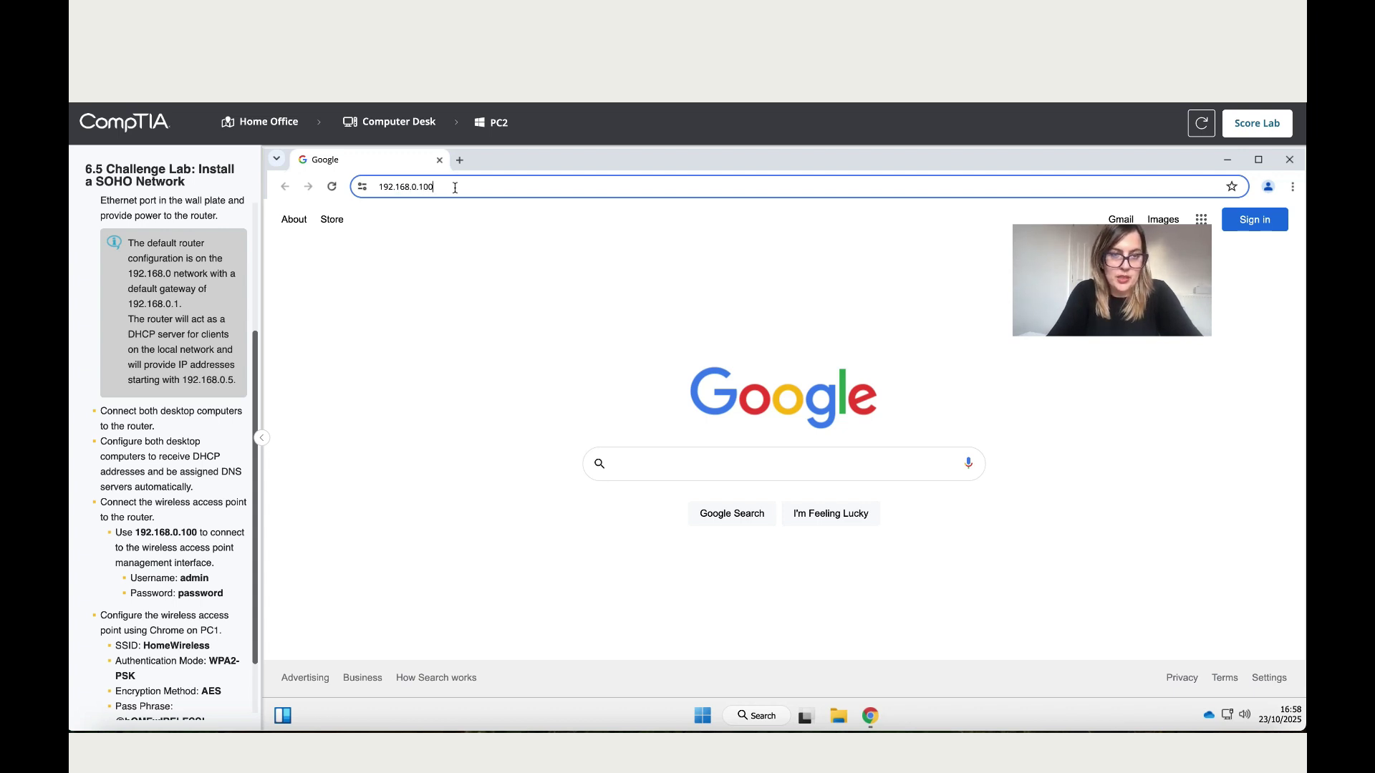
{"action": "key", "text": "Return"}
{"action": "type", "text": "admin"}
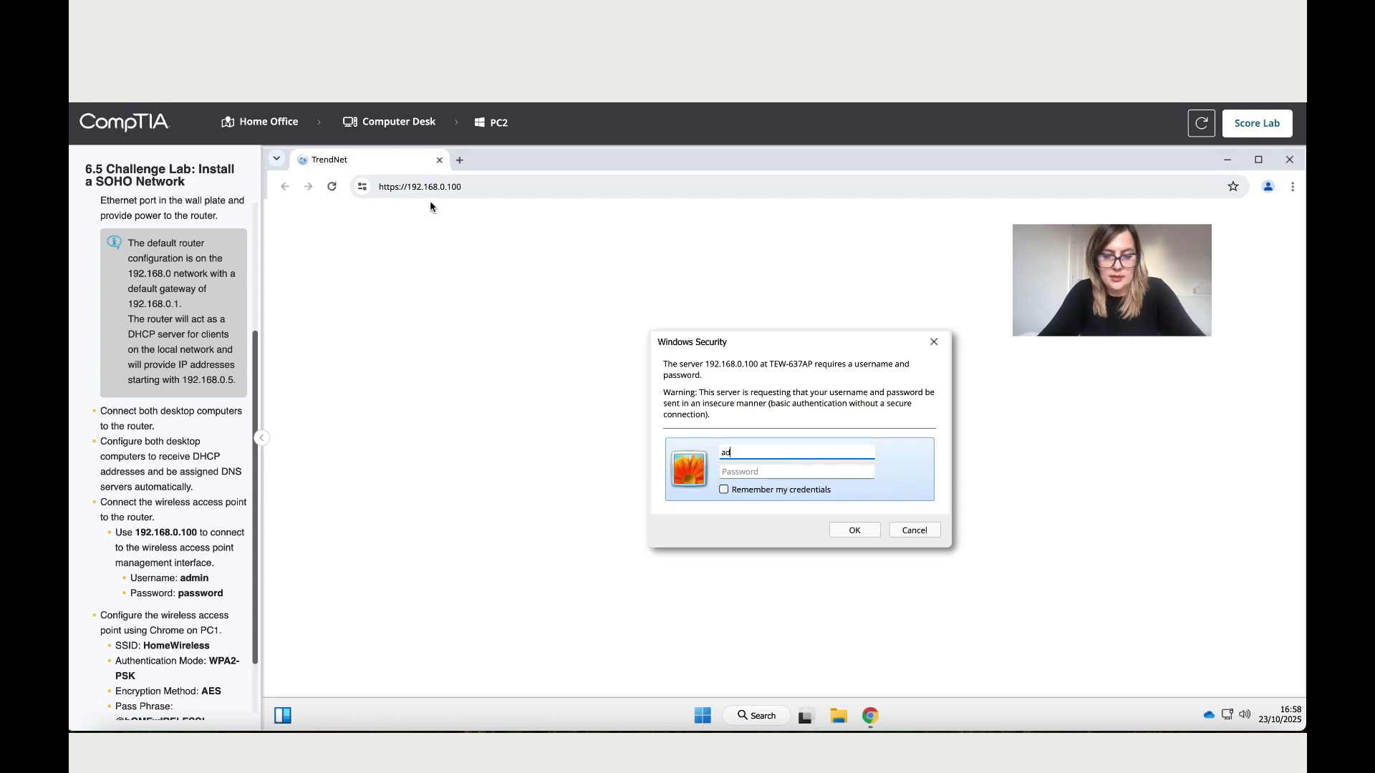
{"action": "left_click", "coordinate": [751, 472]}
{"action": "type", "text": "pa"}
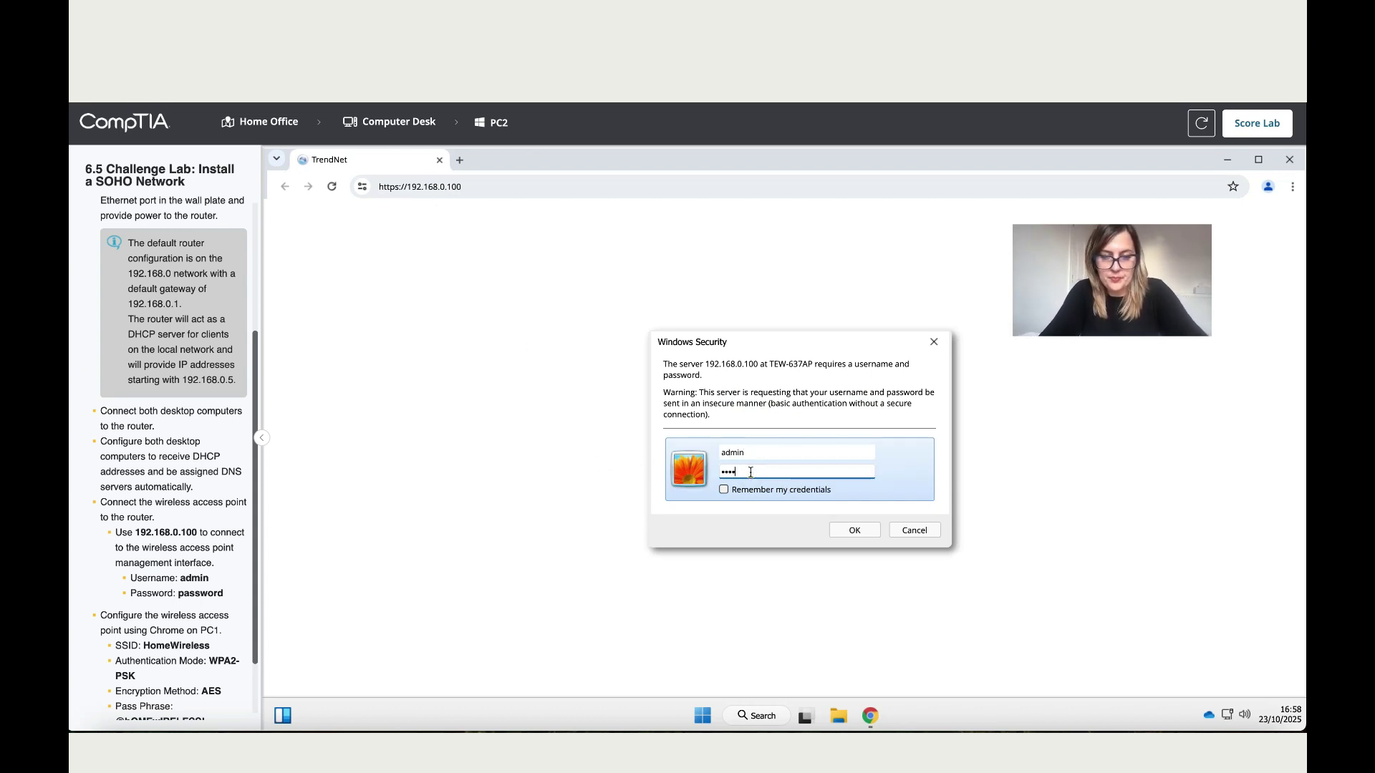
{"action": "type", "text": "ssword"}
{"action": "key", "text": "Return"}
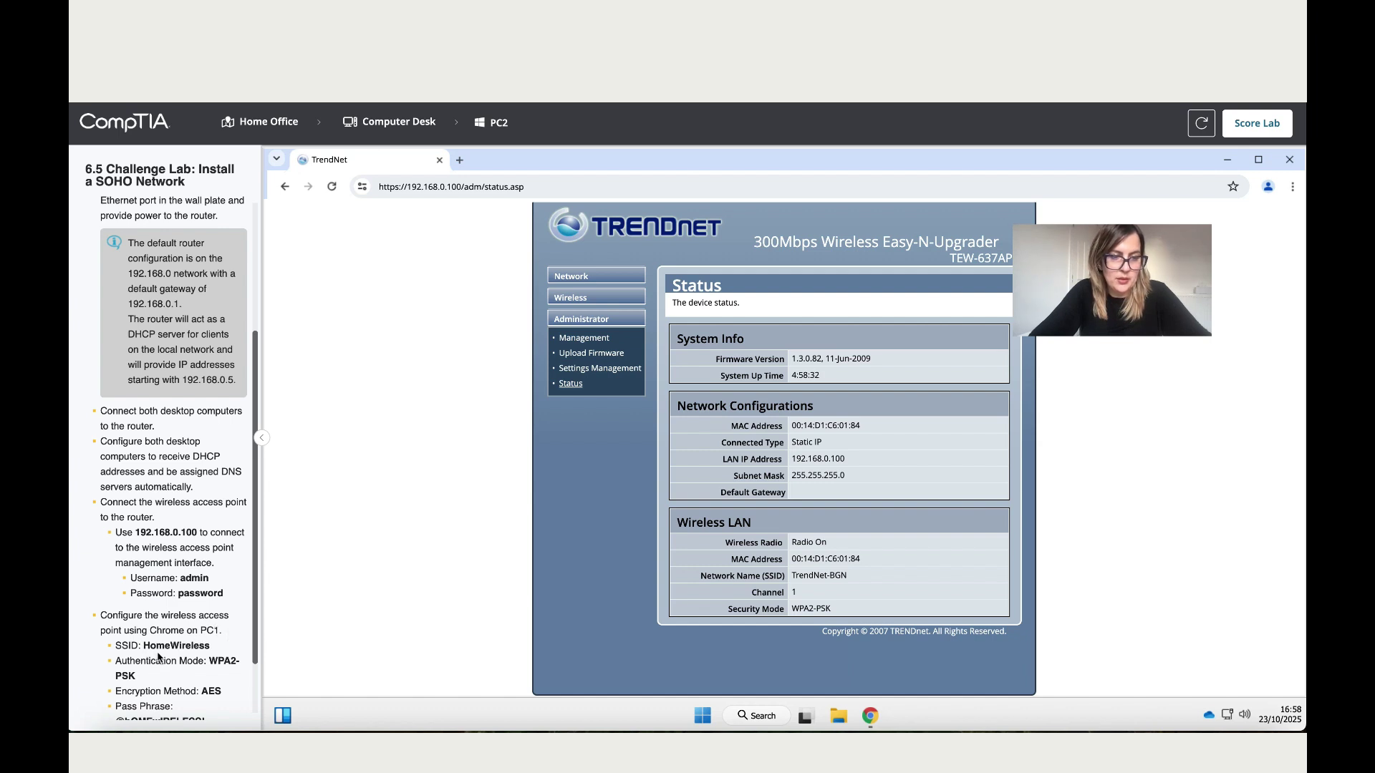
Replace the wireless SSID TrendNet-BGN with HomeWireless on Basic Wireless Settings and apply
{"action": "left_click", "coordinate": [583, 300]}
{"action": "left_click", "coordinate": [573, 316]}
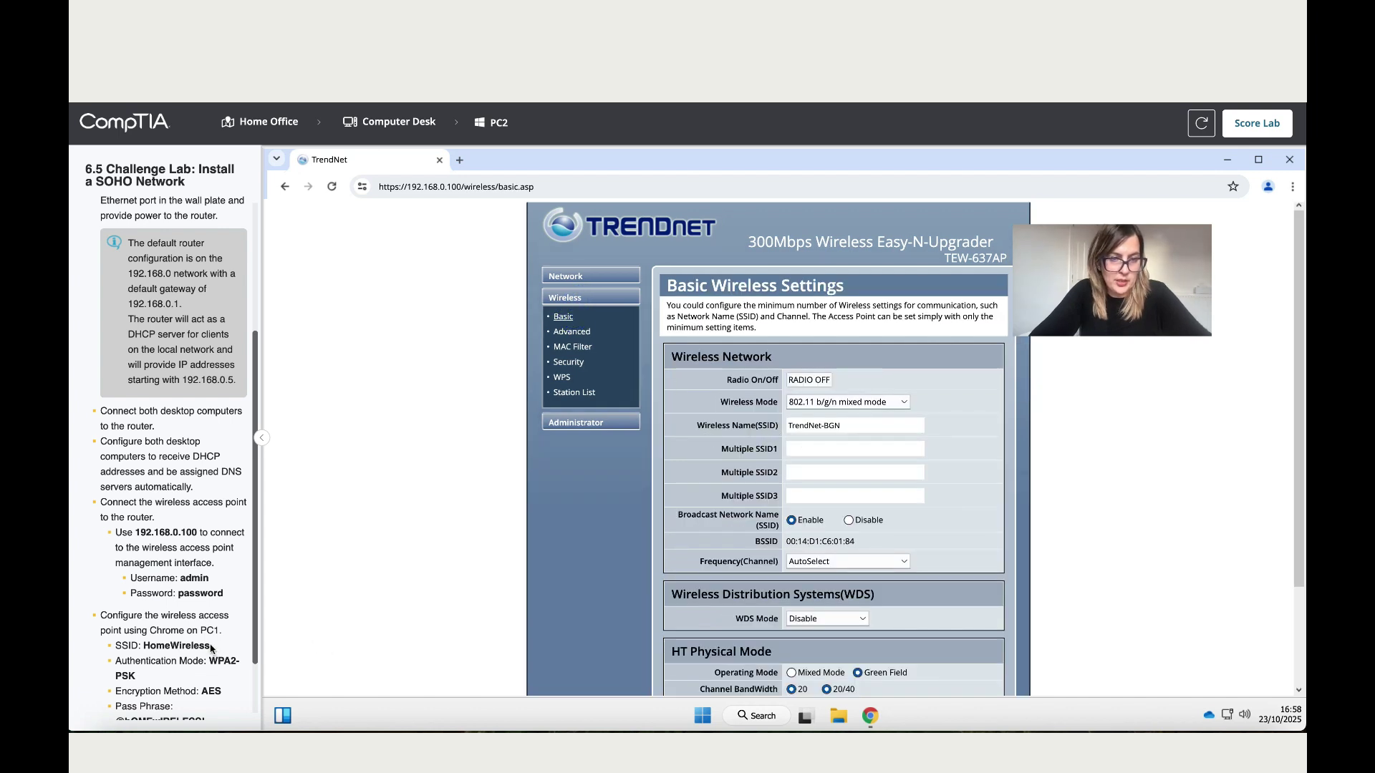
{"action": "left_click_drag", "start_coordinate": [212, 648], "coordinate": [145, 646]}
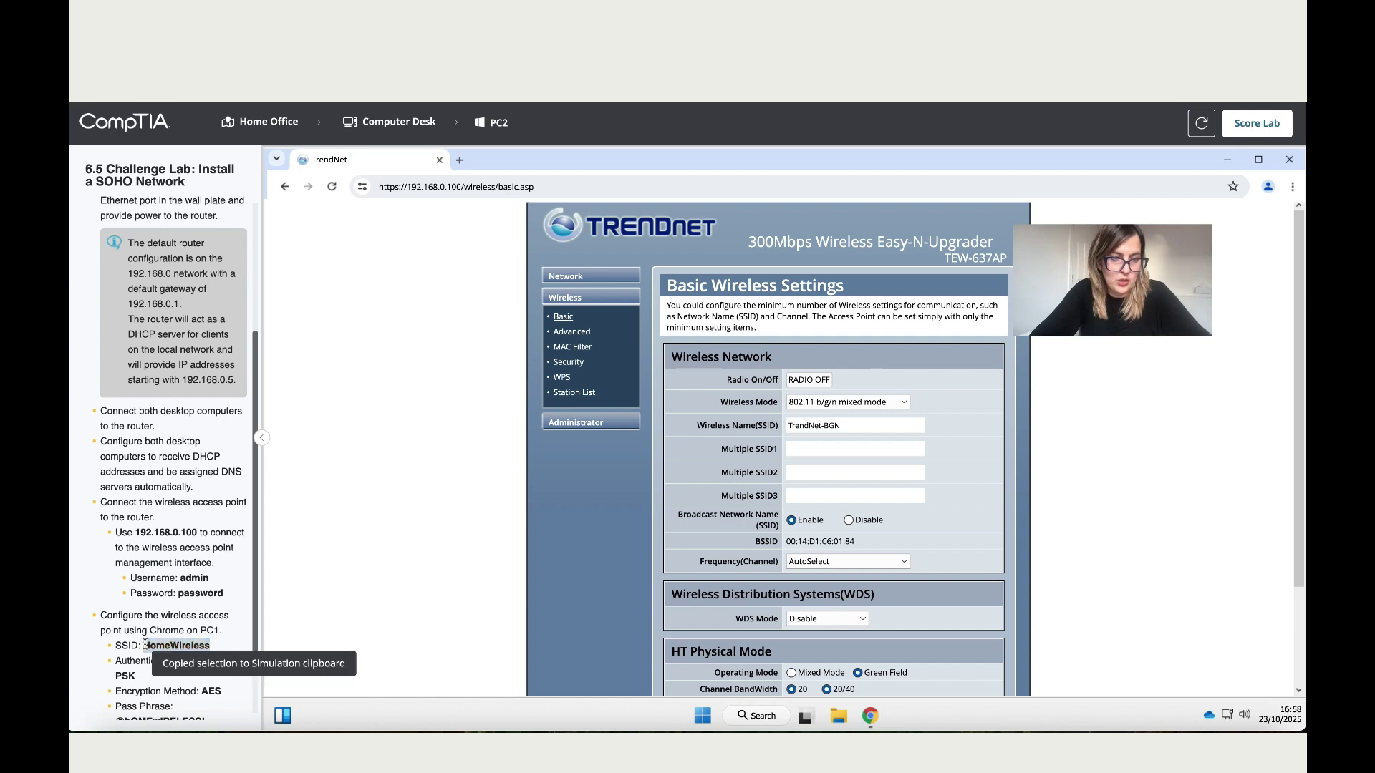
{"action": "right_click", "coordinate": [161, 646]}
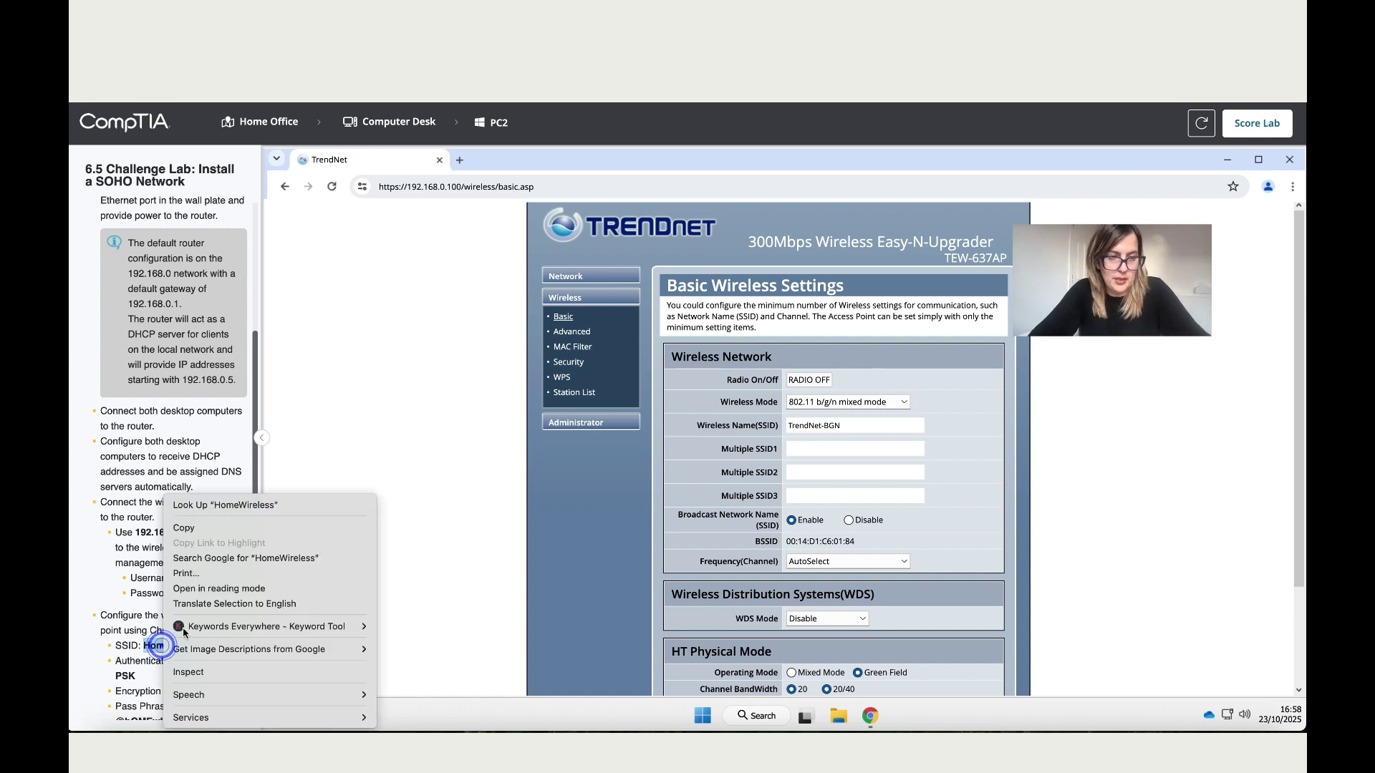
{"action": "left_click", "coordinate": [184, 528]}
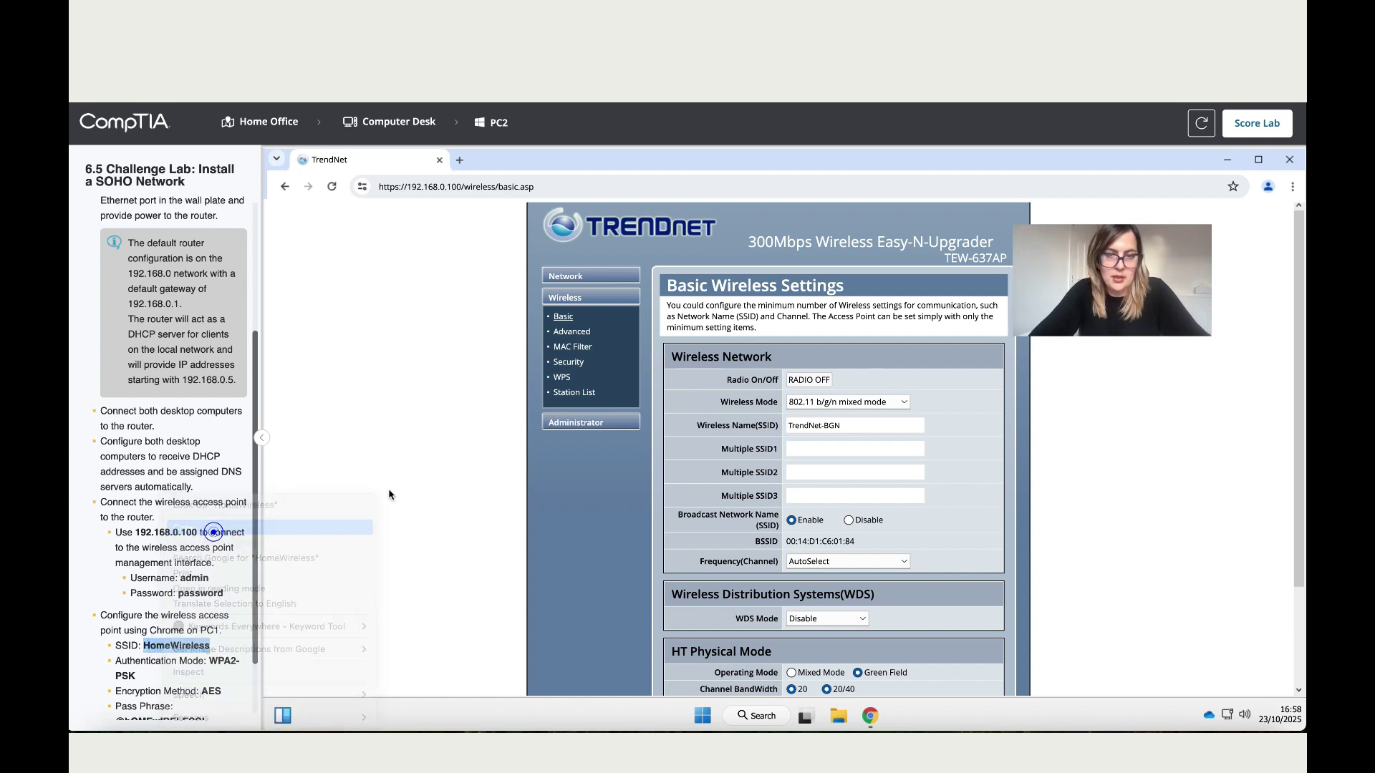
{"action": "triple_click", "coordinate": [872, 426]}
{"action": "key", "text": "ctrl+v"}
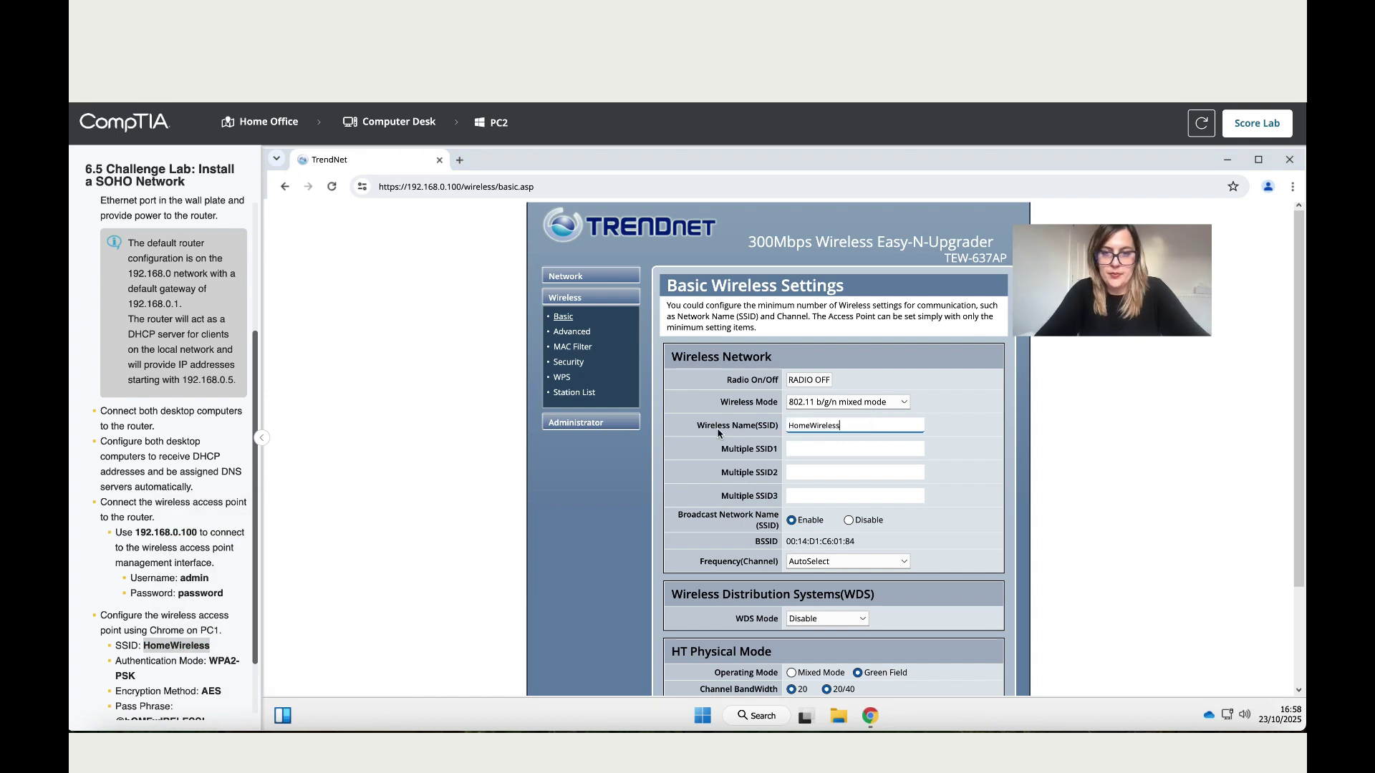
{"action": "scroll", "coordinate": [987, 596], "scroll_direction": "down", "scroll_amount": 3}
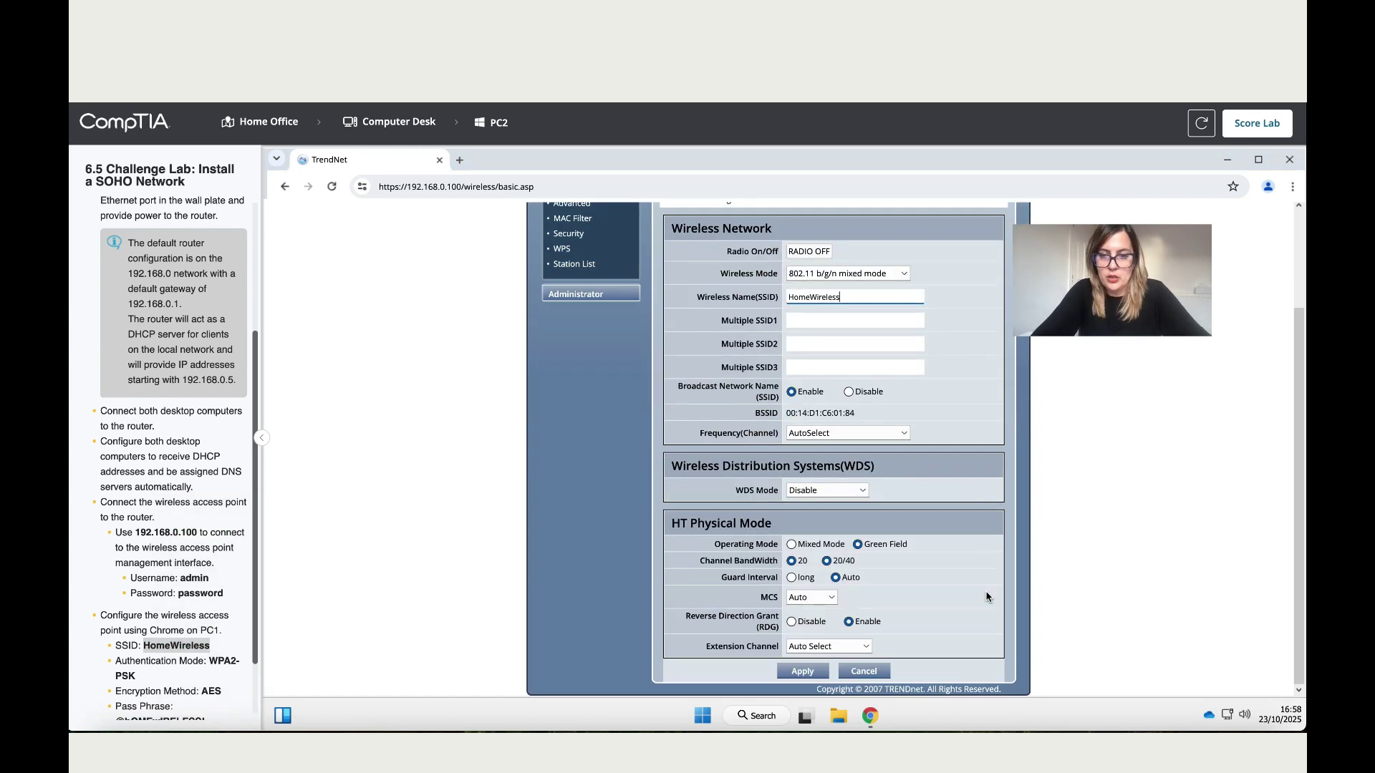
{"action": "left_click", "coordinate": [814, 673]}
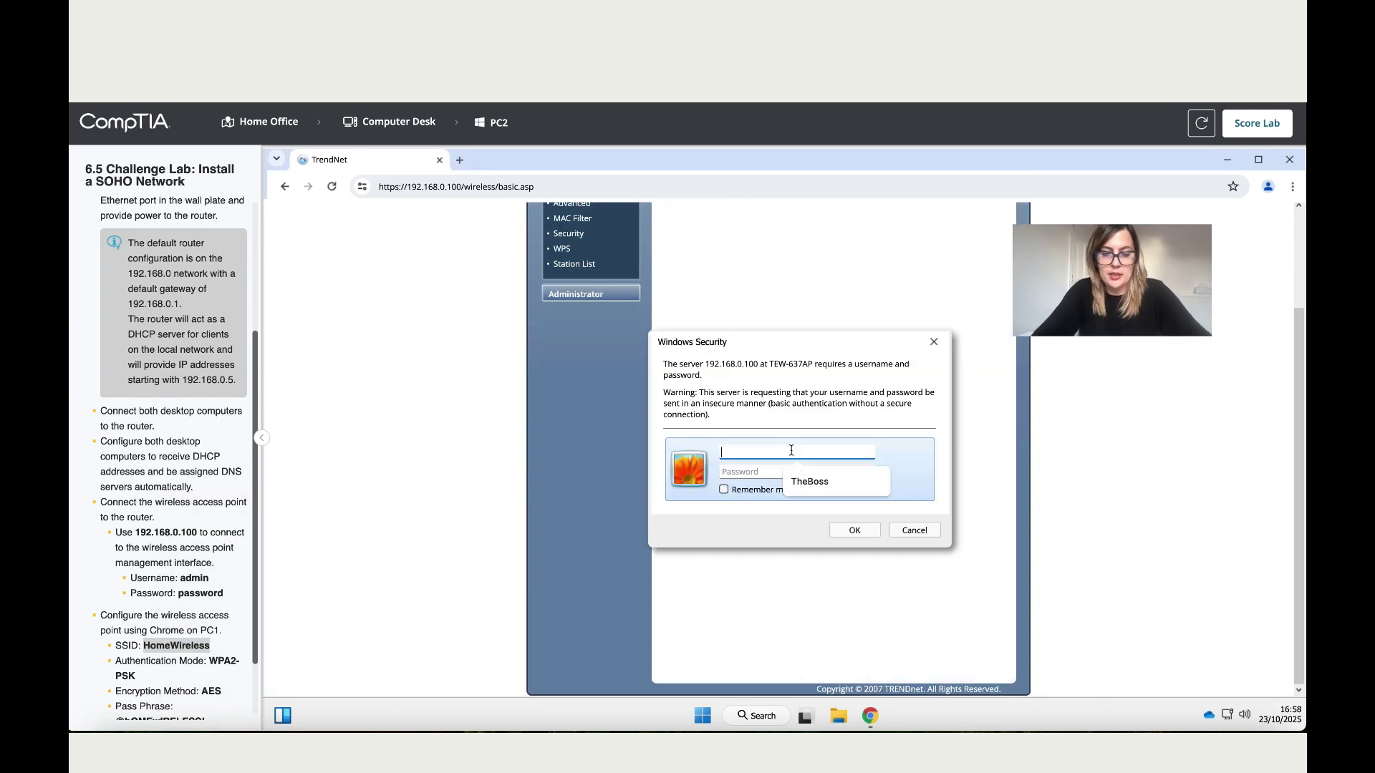
Sign in again as admin with the access point password to confirm the change
{"action": "type", "text": "admin"}
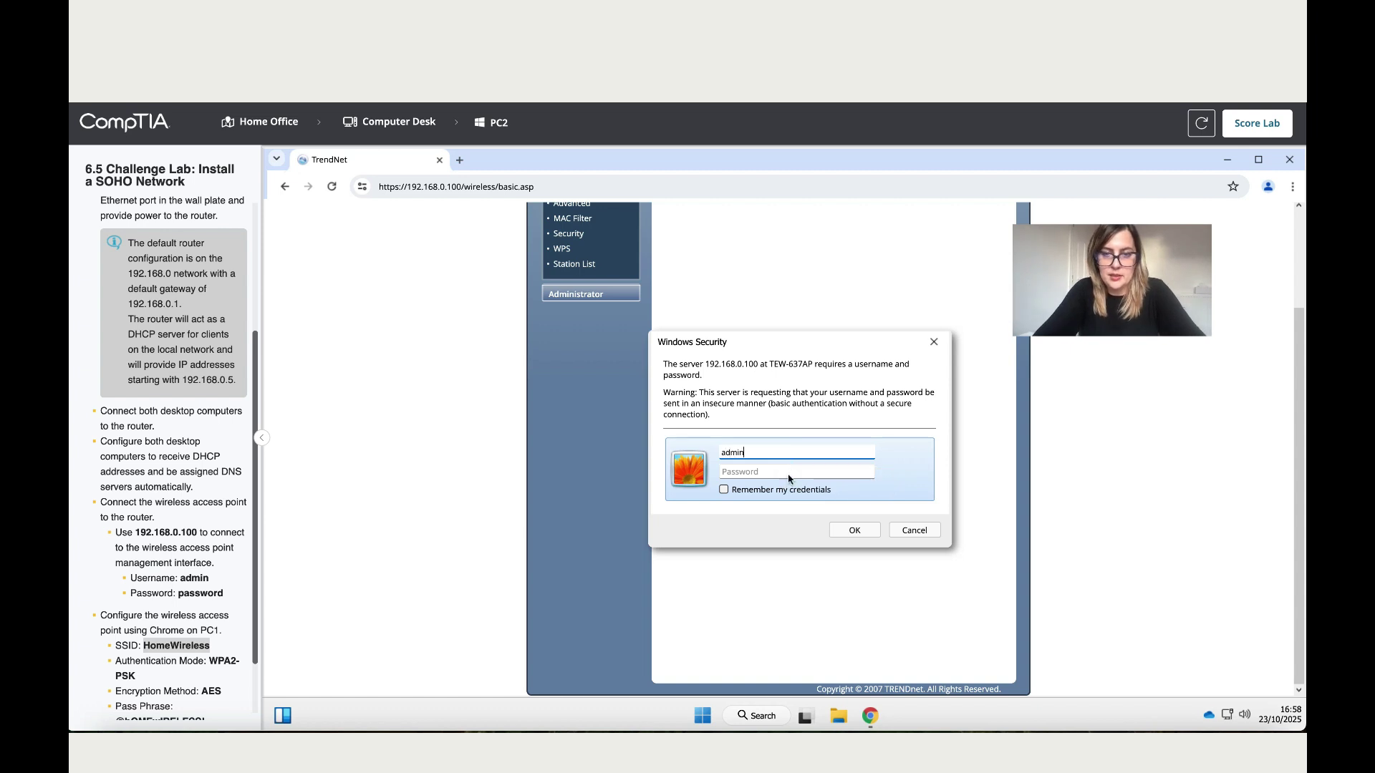
{"action": "left_click", "coordinate": [788, 474]}
{"action": "type", "text": "pas"}
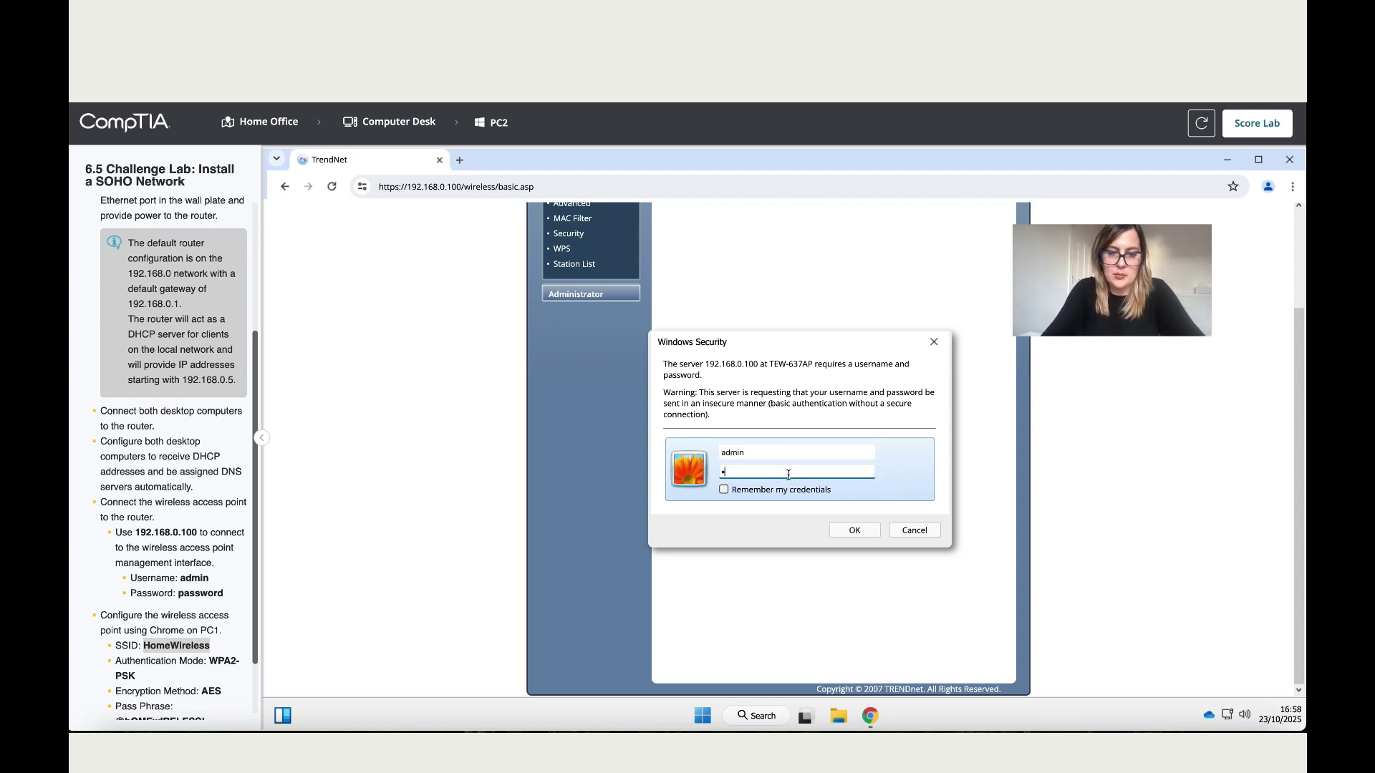
{"action": "key", "text": "Return"}
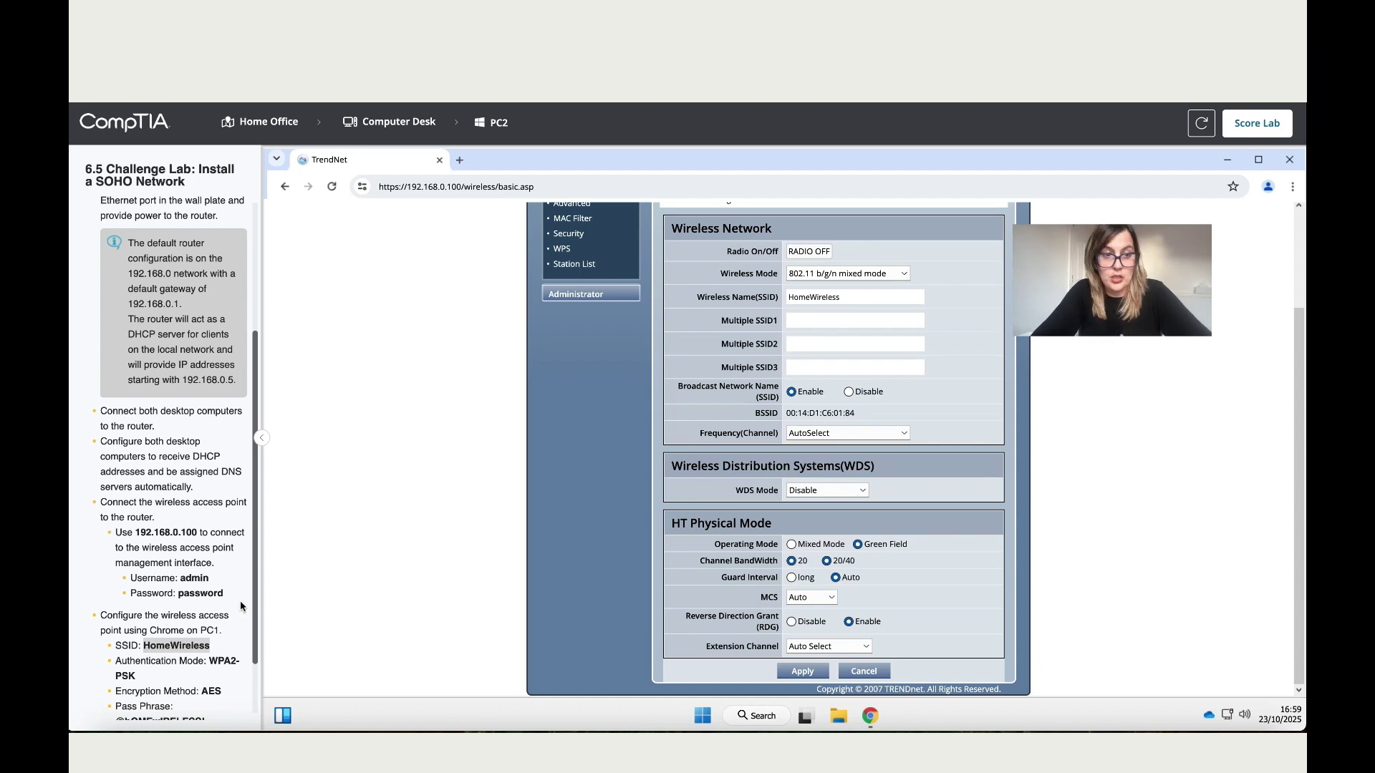
{"action": "scroll", "coordinate": [201, 612], "scroll_direction": "down", "scroll_amount": 1}
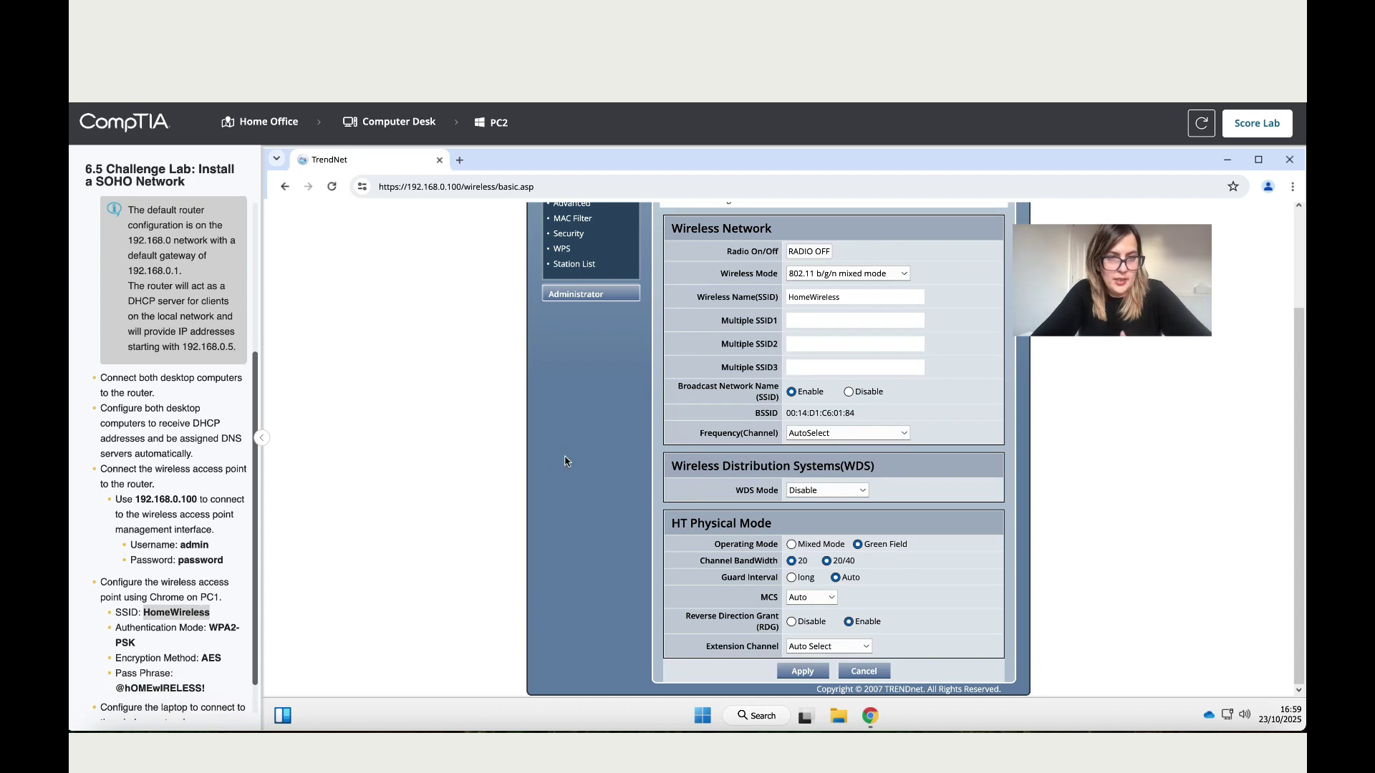
{"action": "scroll", "coordinate": [566, 456], "scroll_direction": "up", "scroll_amount": 2}
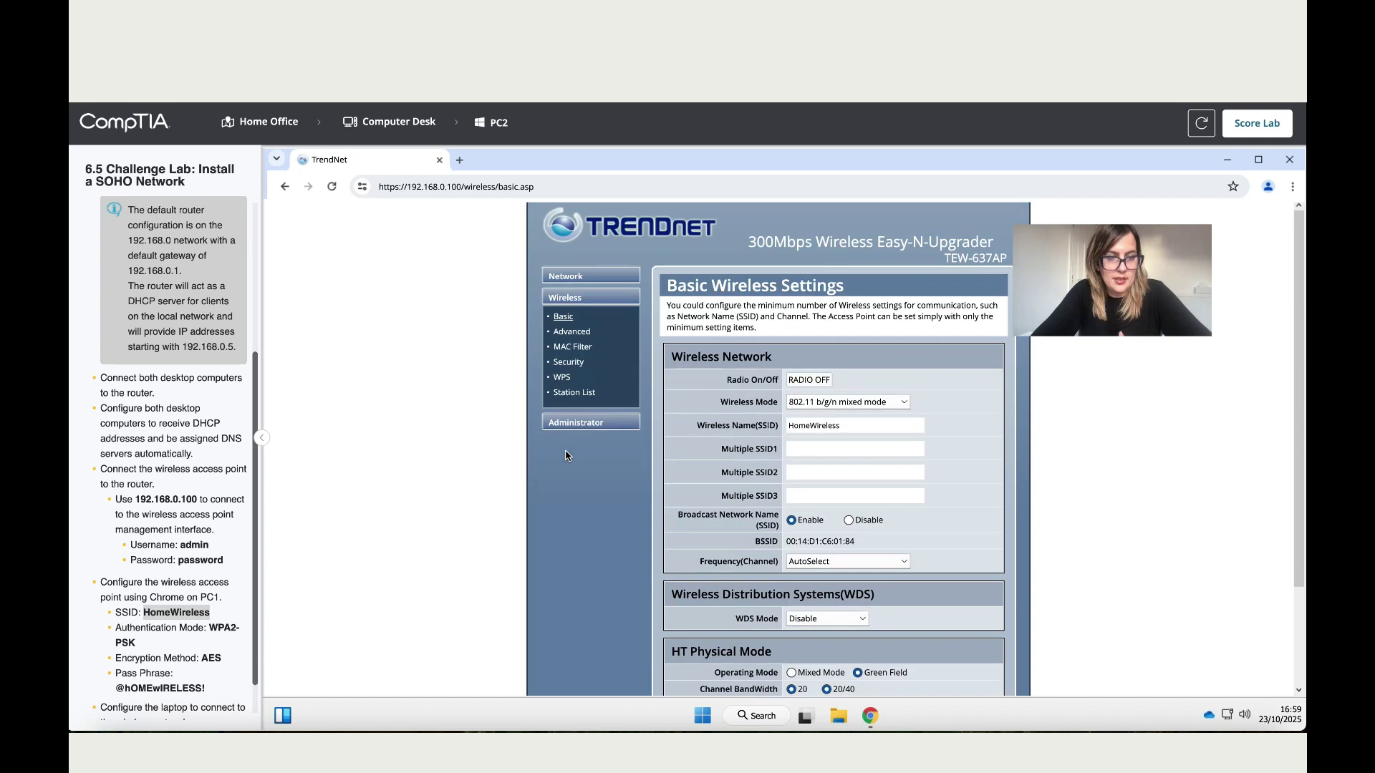
On the Wireless Security page, set Security Mode to WPA2-PSK with AES encryption
{"action": "left_click", "coordinate": [578, 364]}
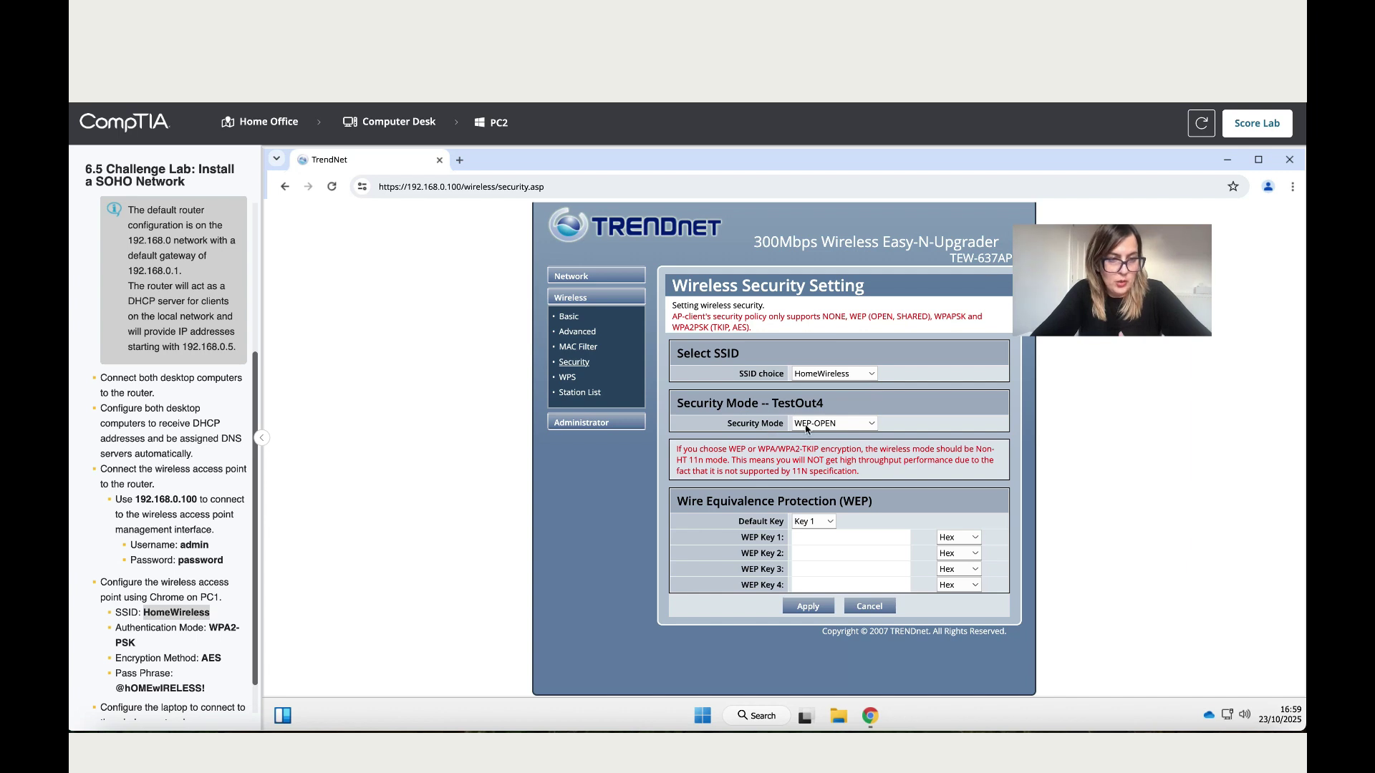
{"action": "left_click", "coordinate": [872, 425]}
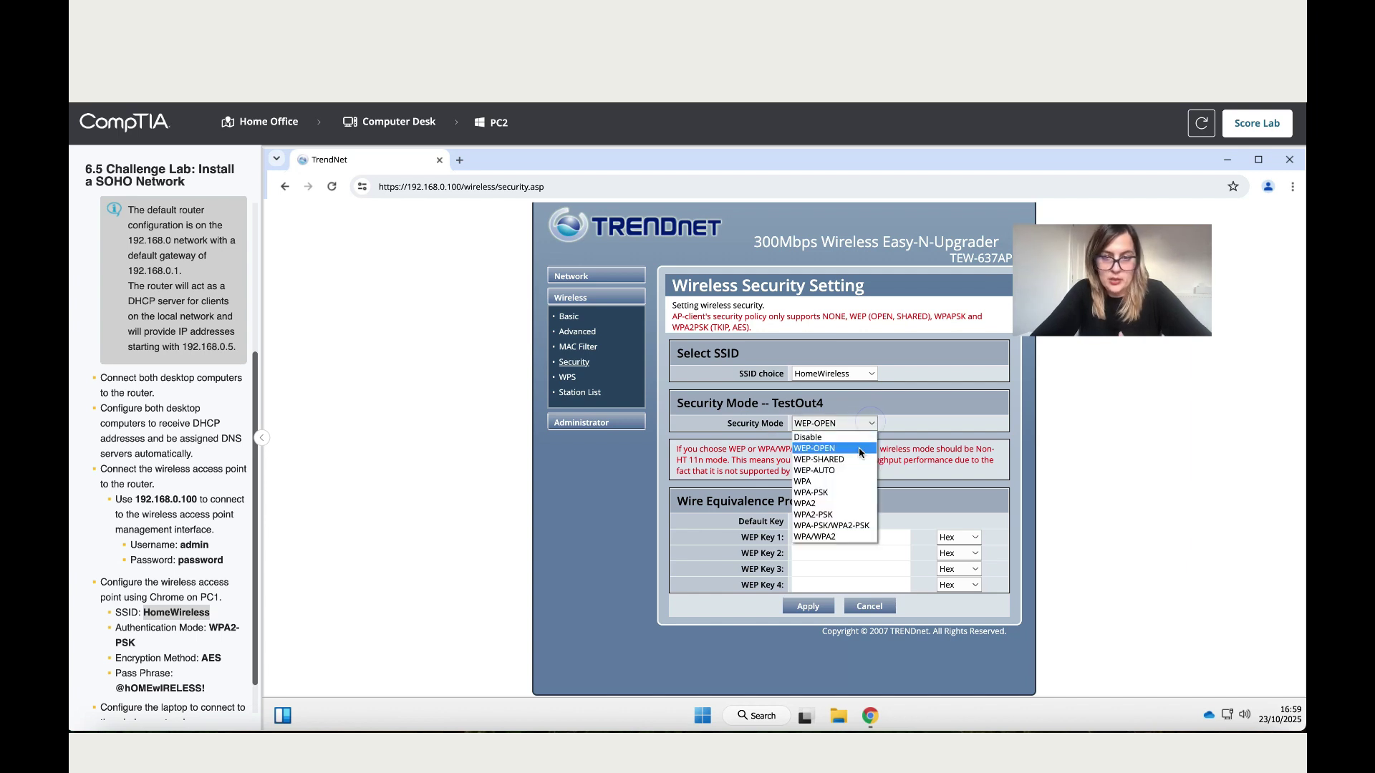
{"action": "left_click", "coordinate": [842, 494]}
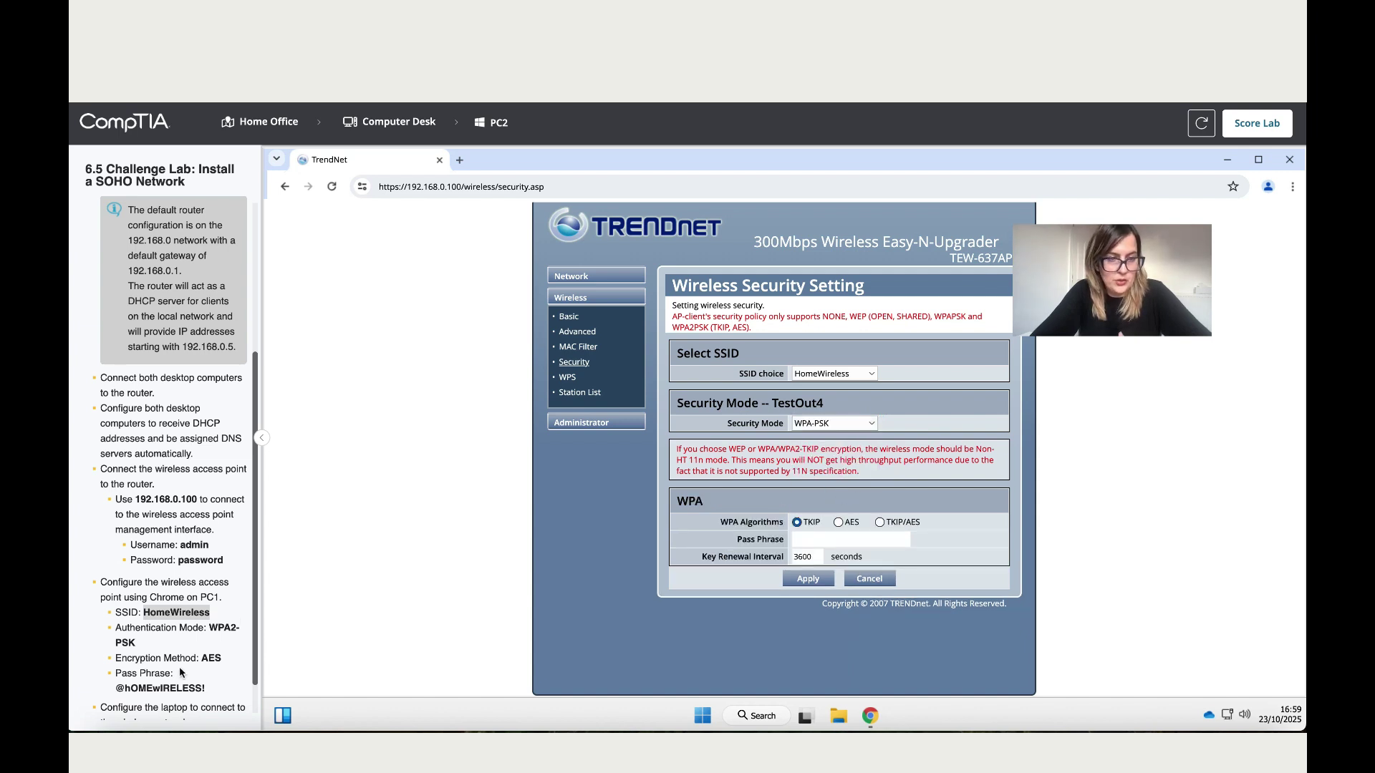
{"action": "left_click", "coordinate": [839, 523]}
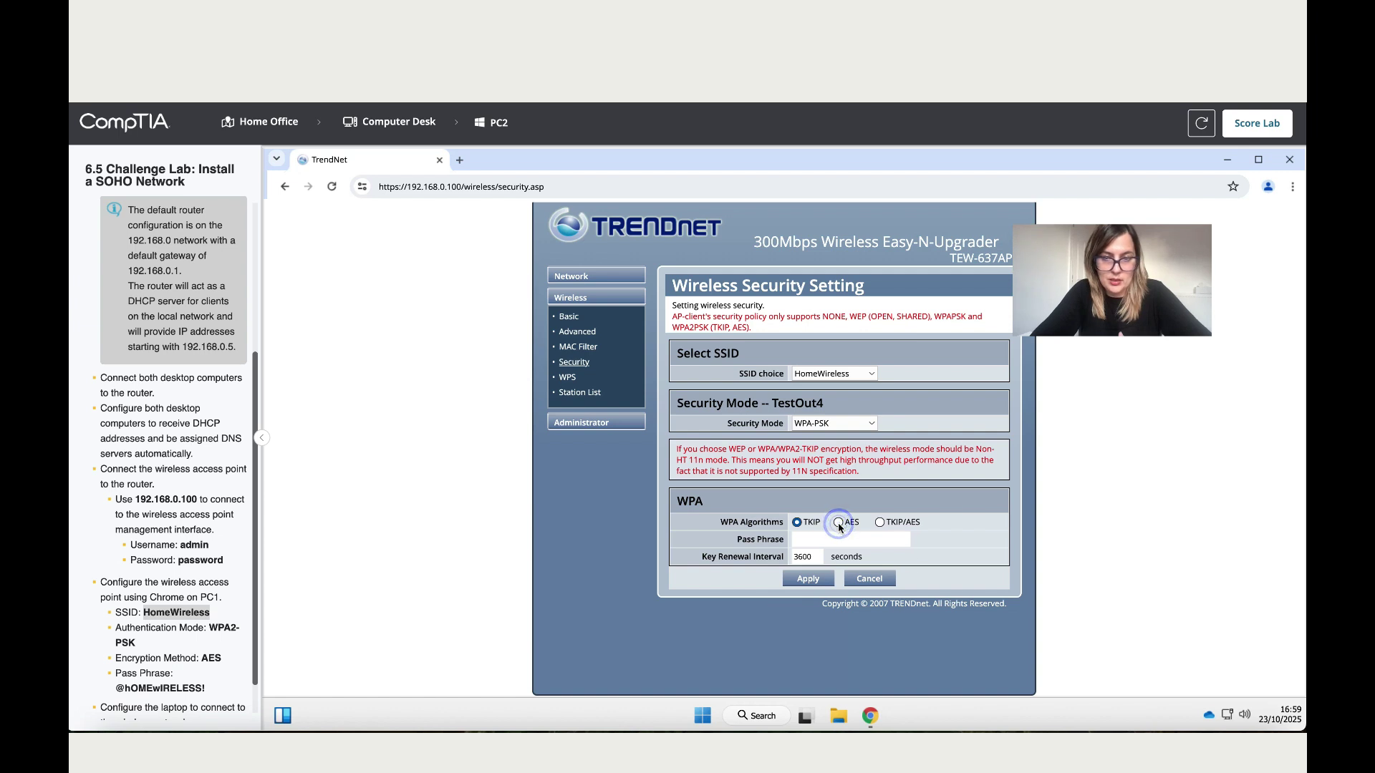
{"action": "left_click", "coordinate": [862, 423]}
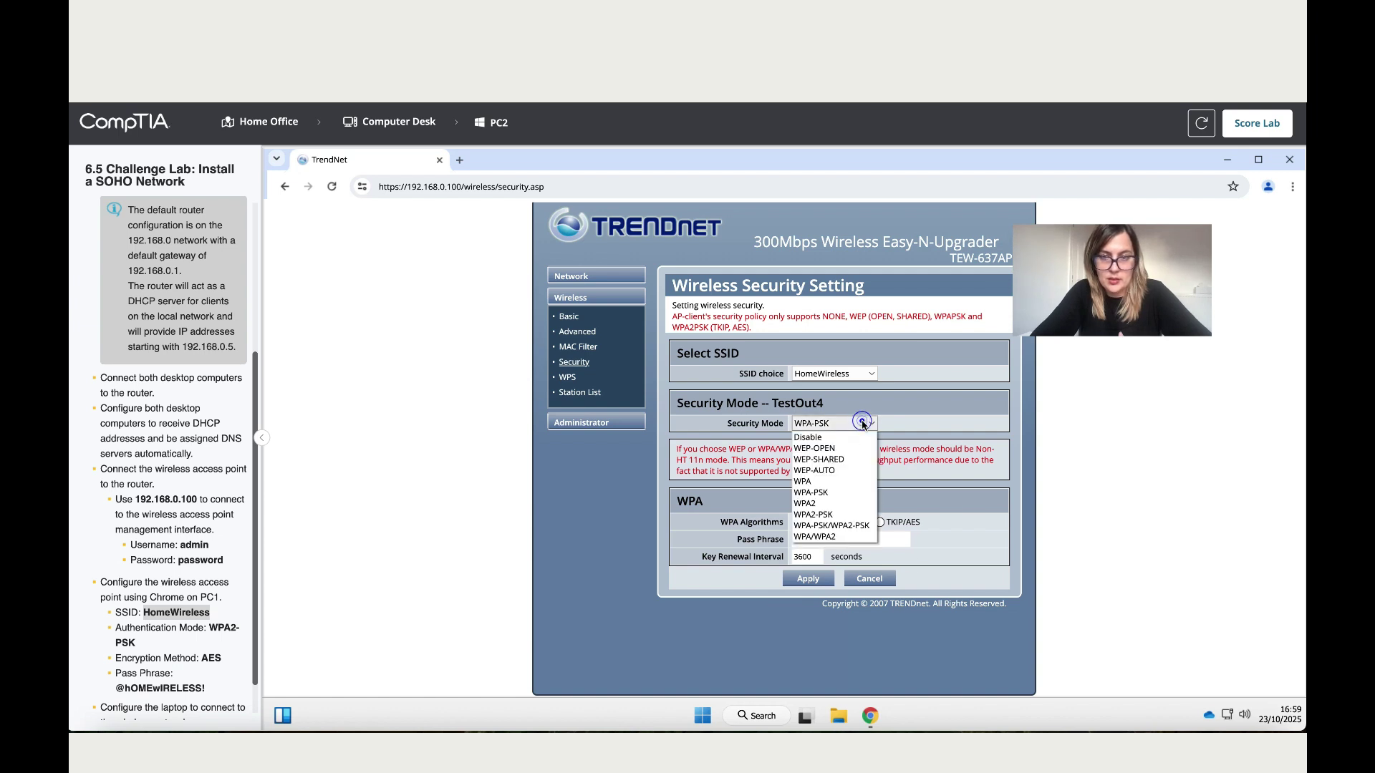
{"action": "left_click", "coordinate": [850, 514]}
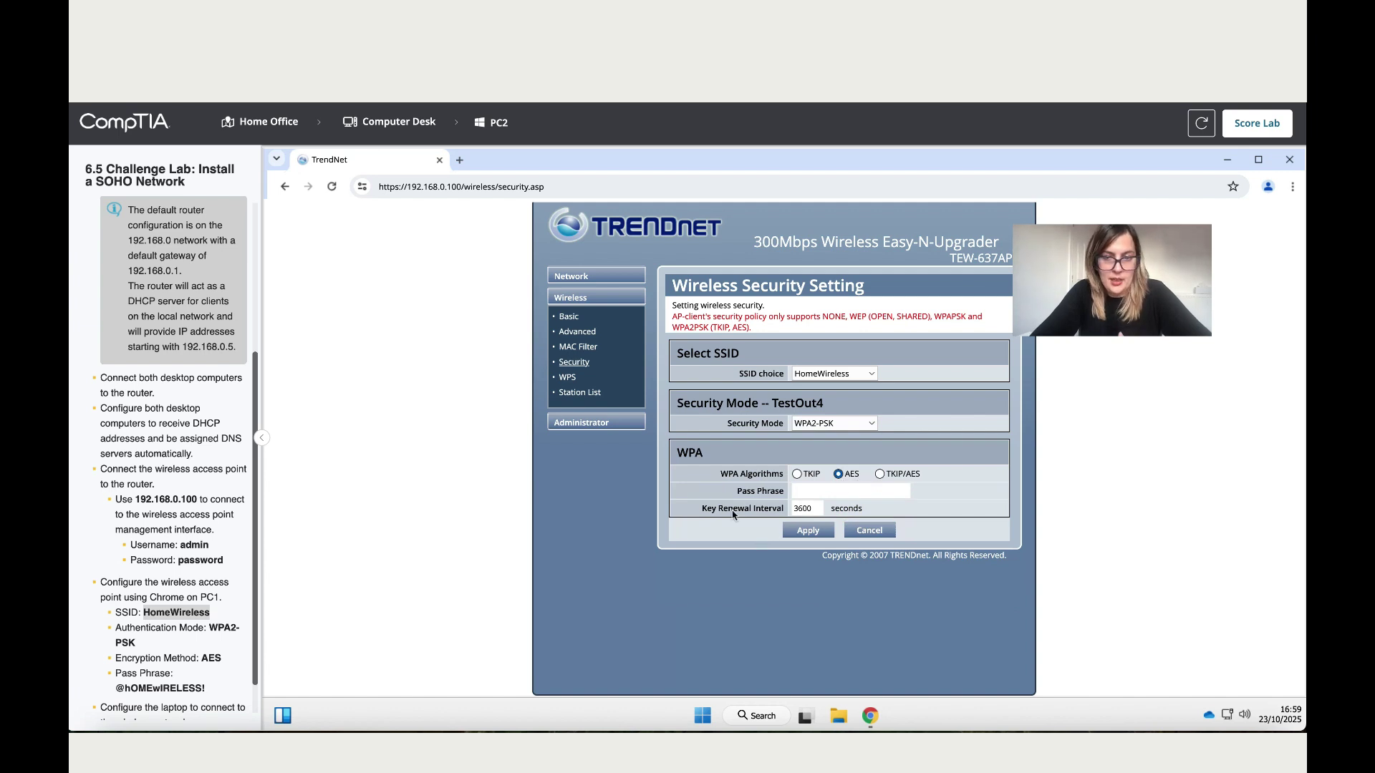
Paste the instructions' pass phrase into the Pass Phrase field and apply the security settings
{"action": "left_click_drag", "start_coordinate": [206, 689], "coordinate": [116, 689]}
{"action": "key", "text": "ctrl+c"}
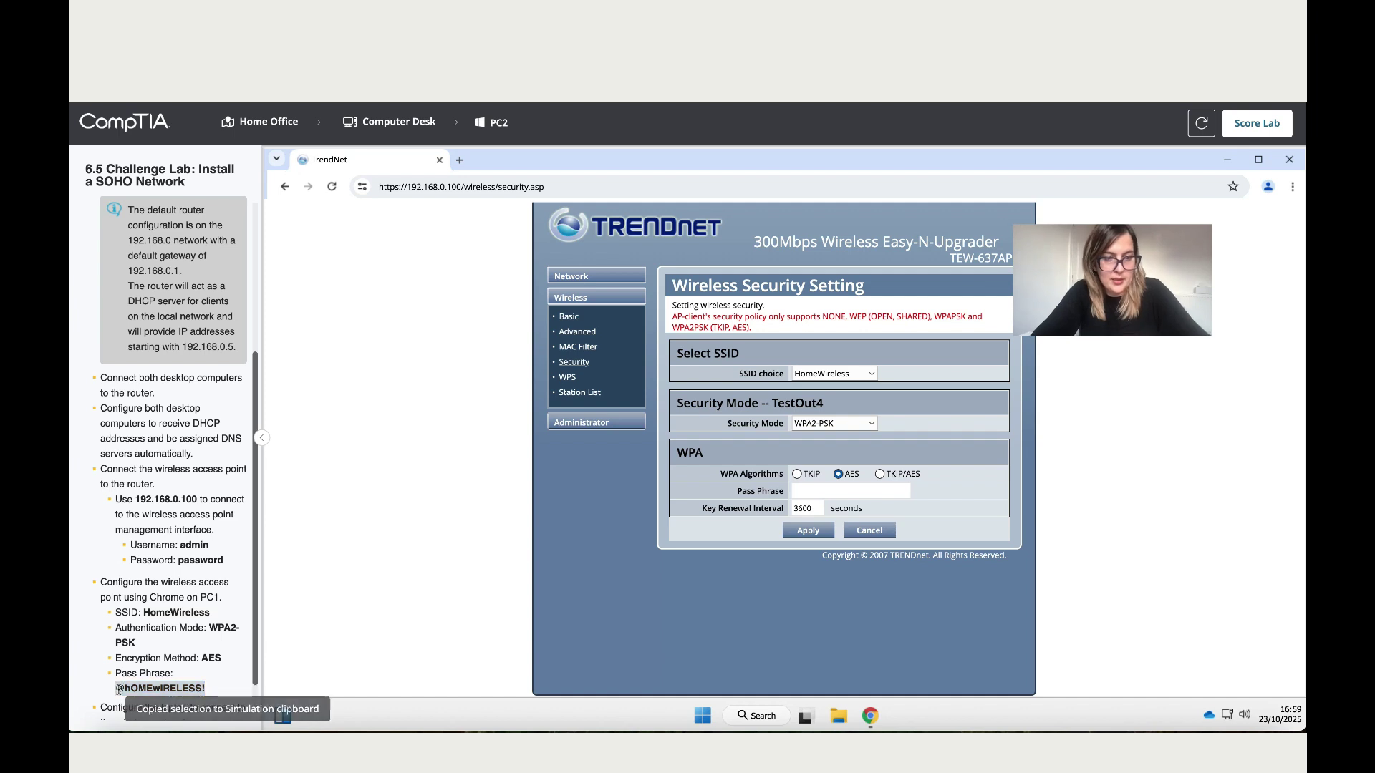
{"action": "right_click", "coordinate": [122, 689]}
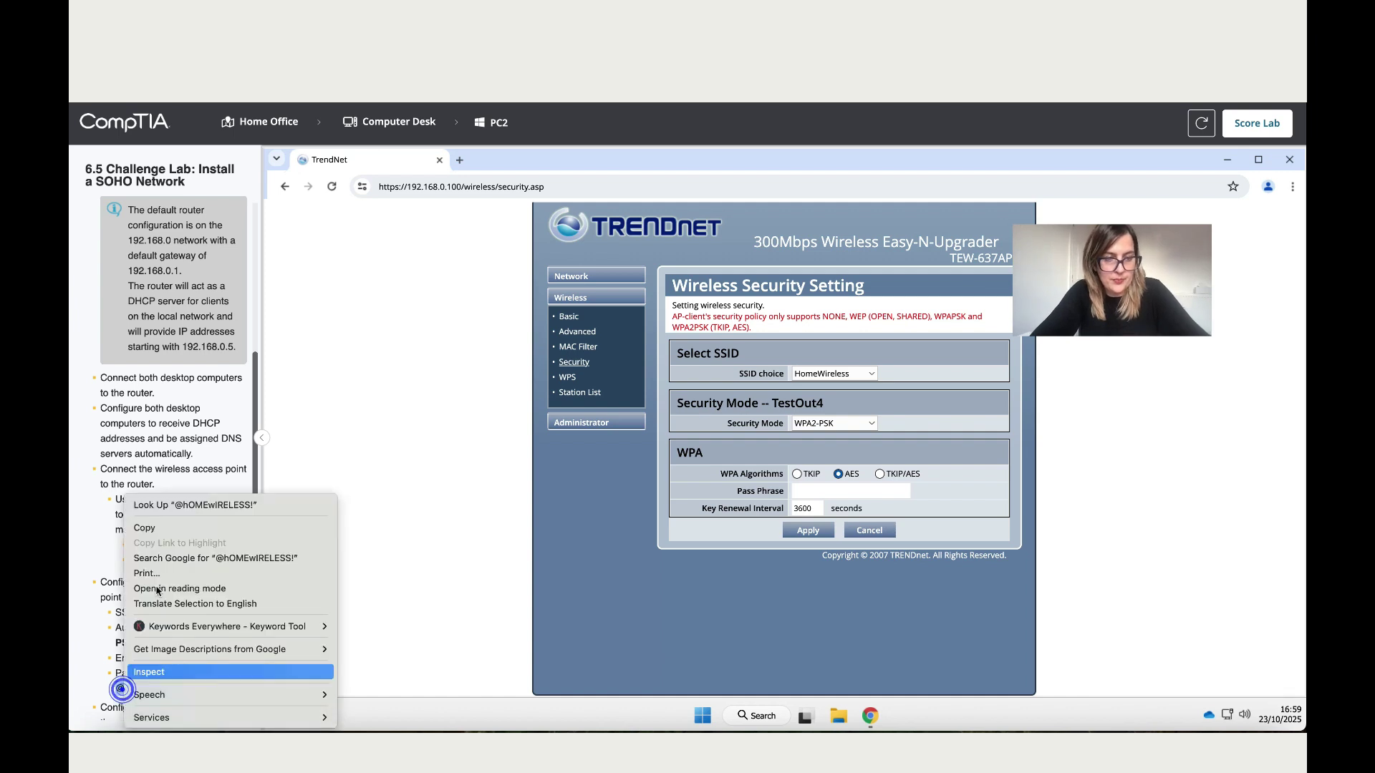
{"action": "left_click", "coordinate": [155, 530]}
{"action": "left_click", "coordinate": [830, 490]}
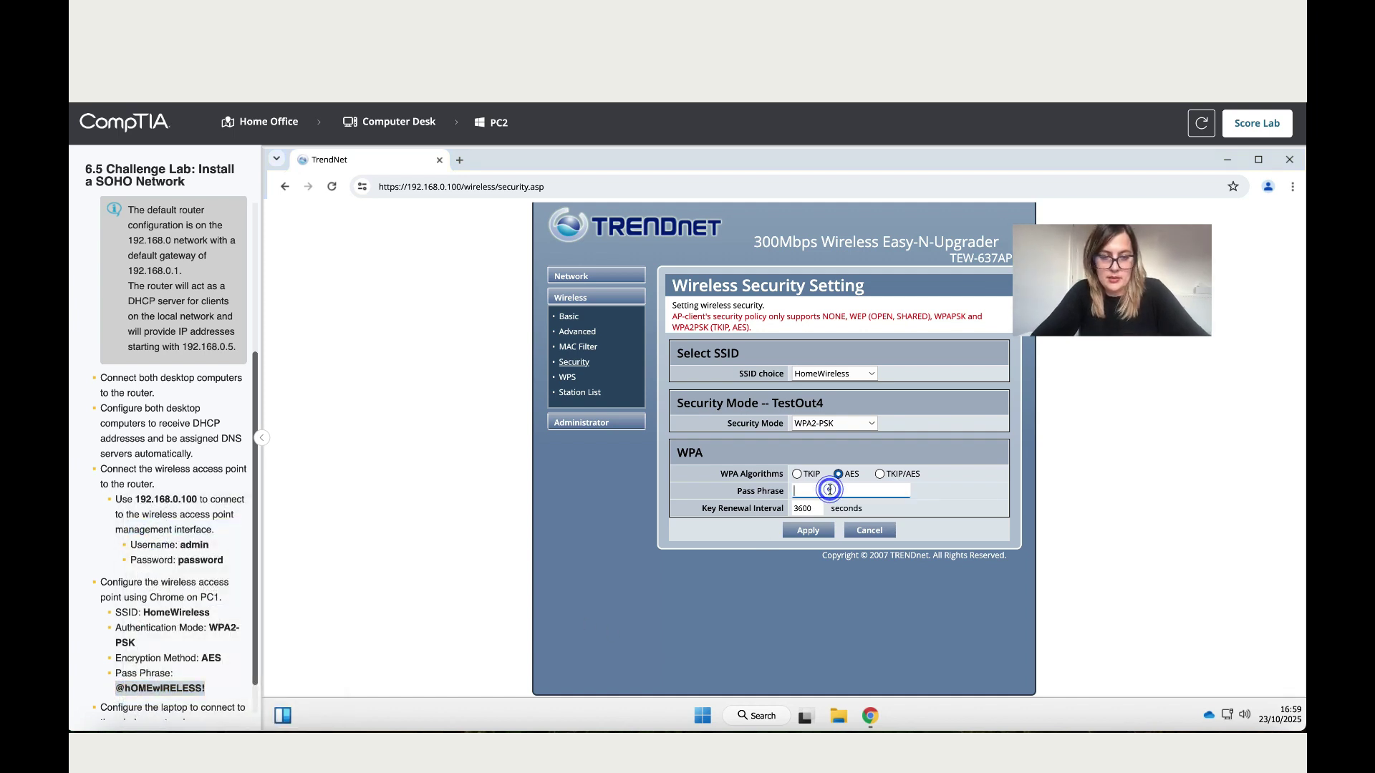
{"action": "left_click", "coordinate": [830, 491]}
{"action": "key", "text": "ctrl+v"}
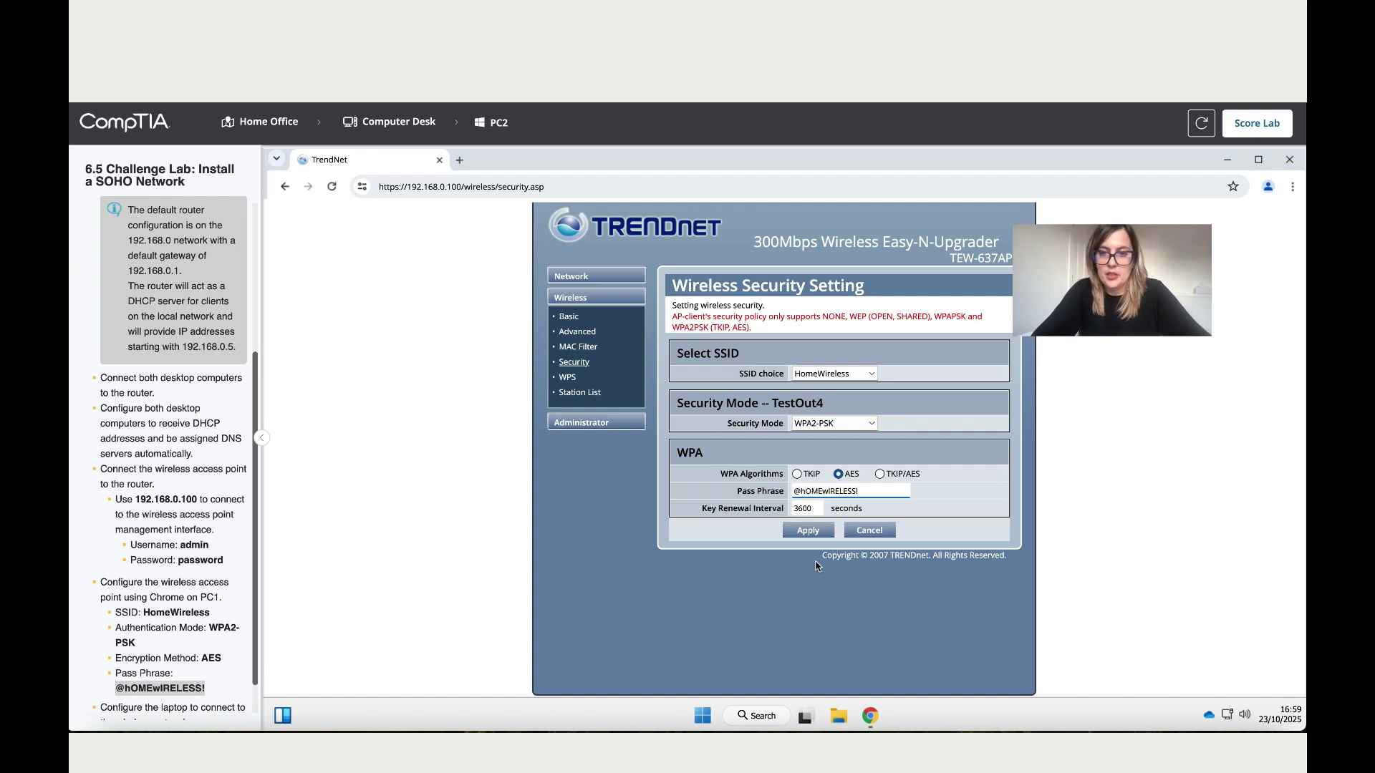
{"action": "left_click", "coordinate": [815, 528]}
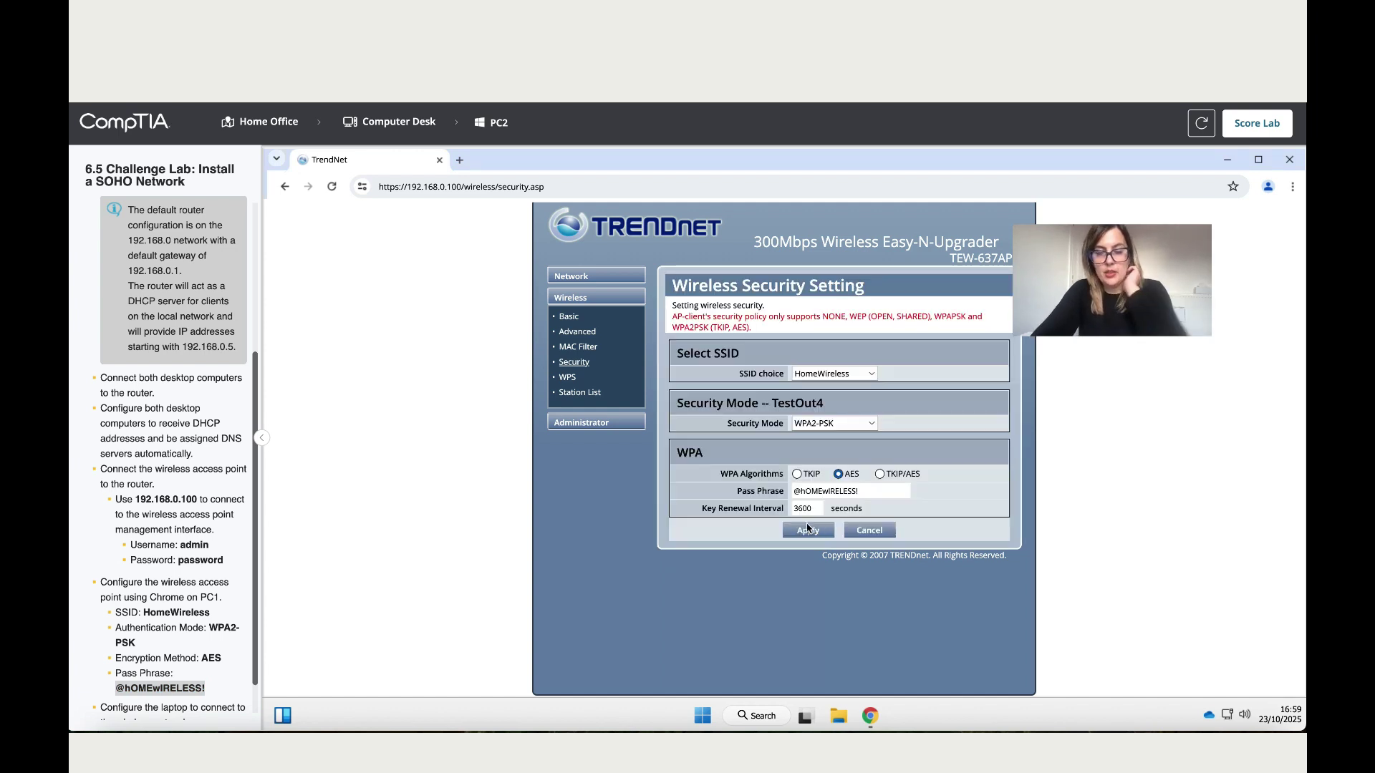
{"action": "scroll", "coordinate": [184, 614], "scroll_direction": "down", "scroll_amount": 1}
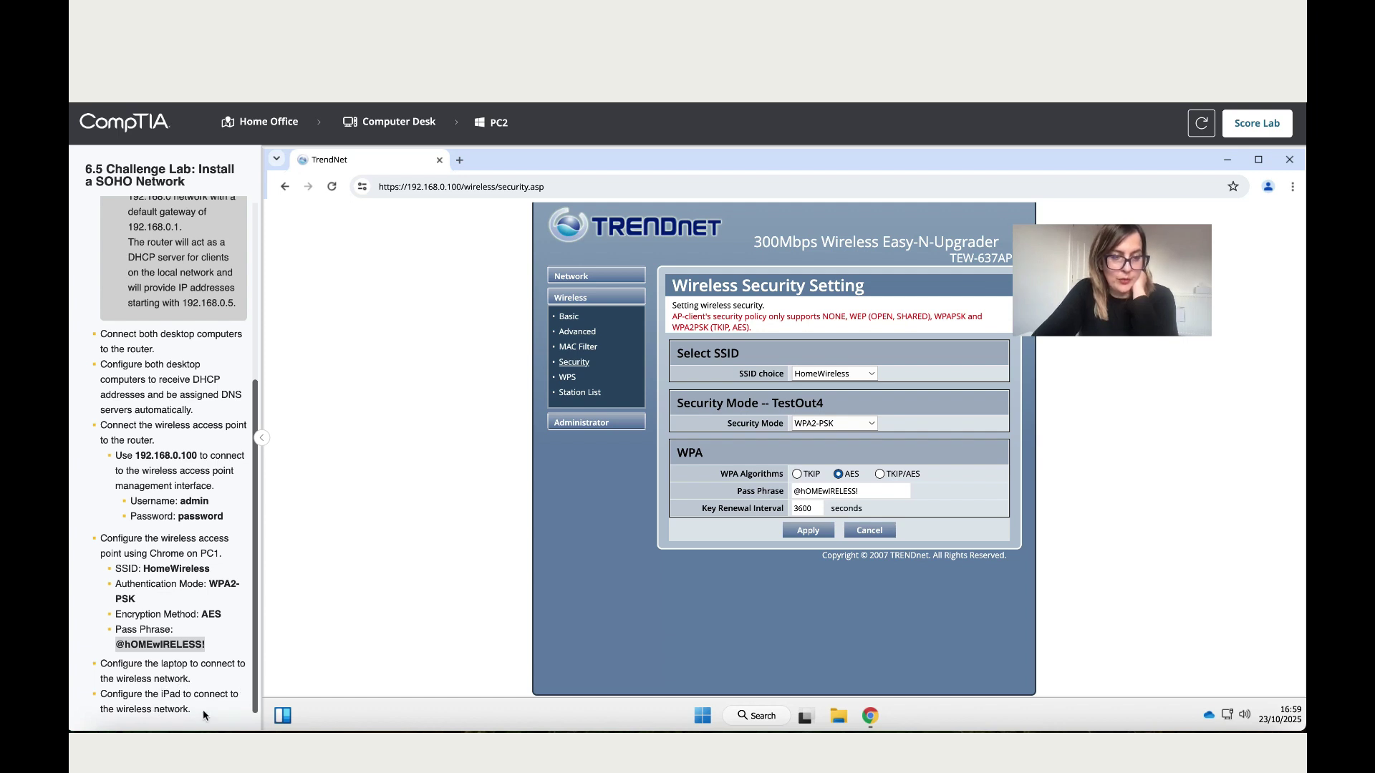
On Laptop1, open Settings to Network & internet and try the Wi-Fi toggle
{"action": "left_click", "coordinate": [393, 129]}
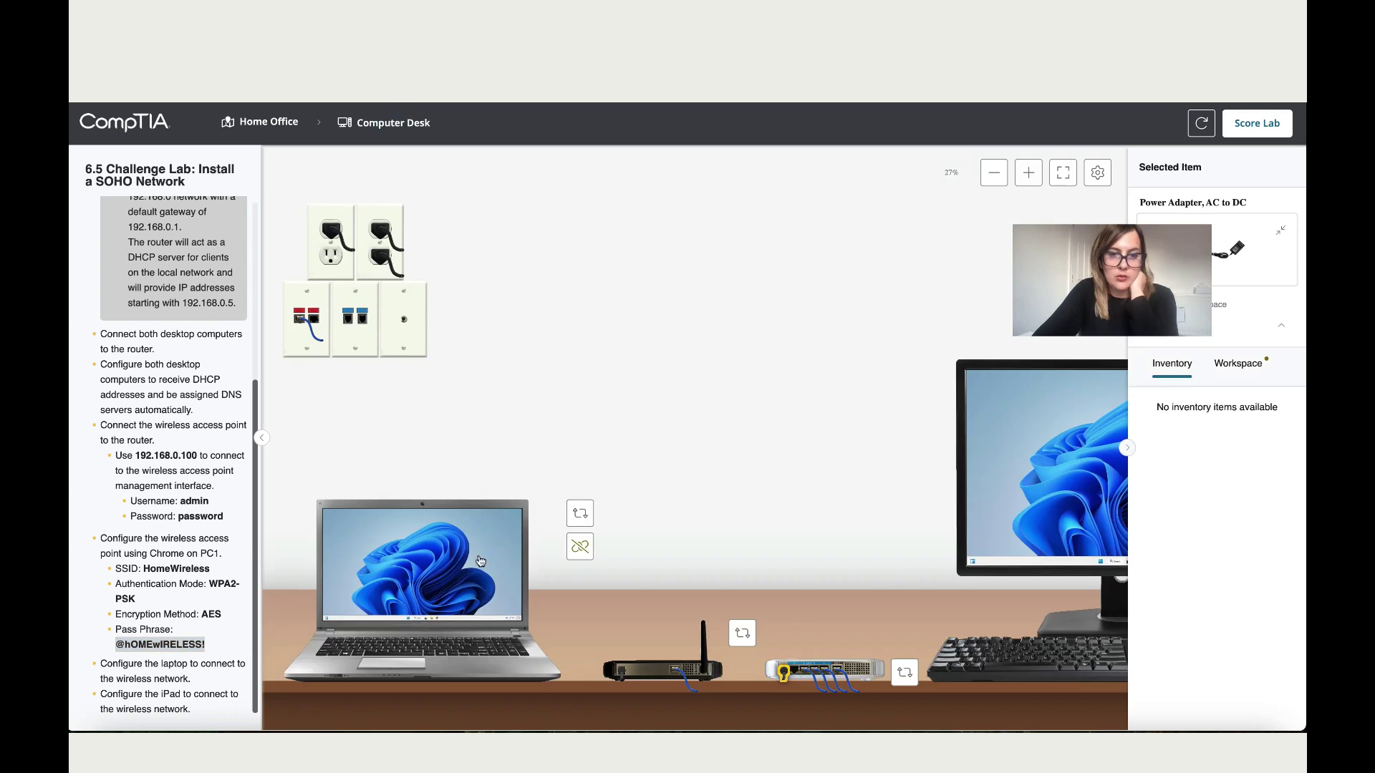
{"action": "left_click", "coordinate": [479, 561]}
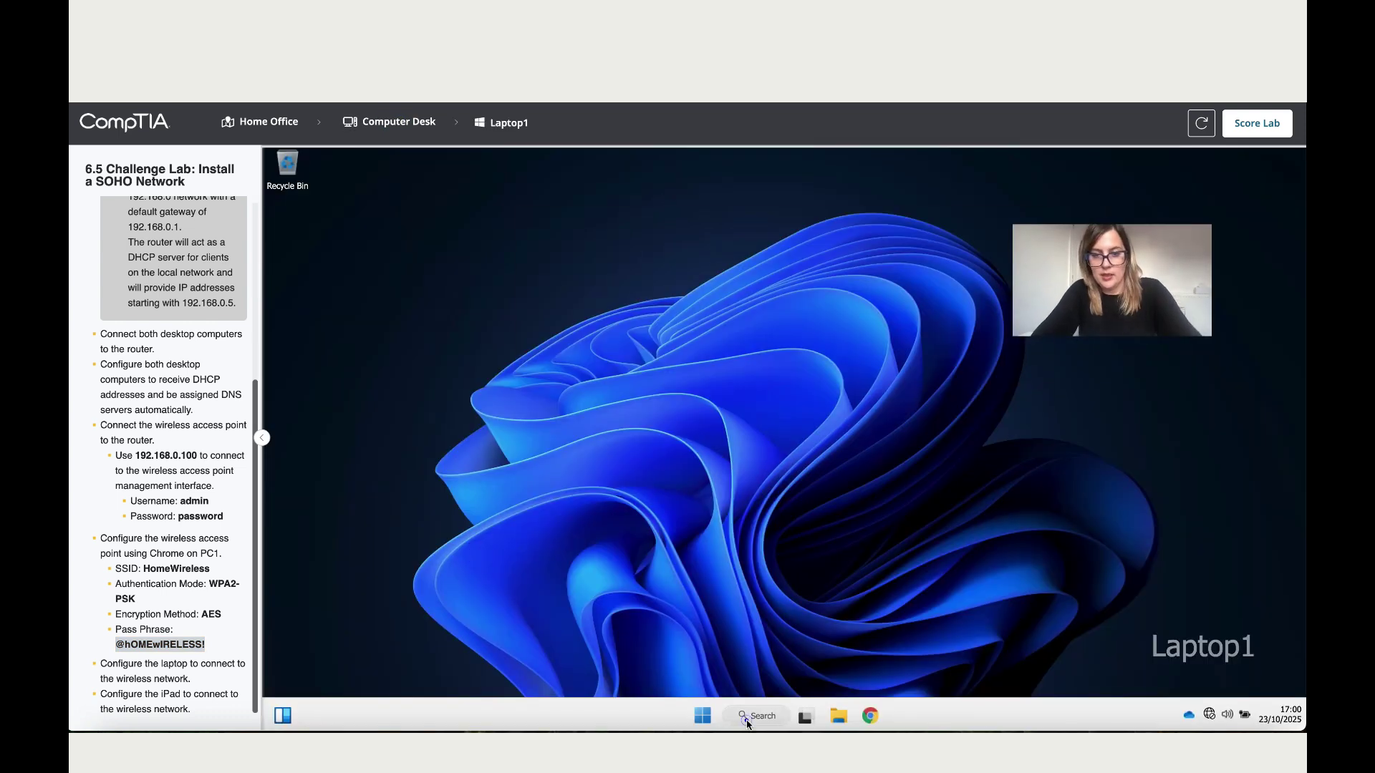
{"action": "left_click", "coordinate": [747, 719]}
{"action": "type", "text": "sett"}
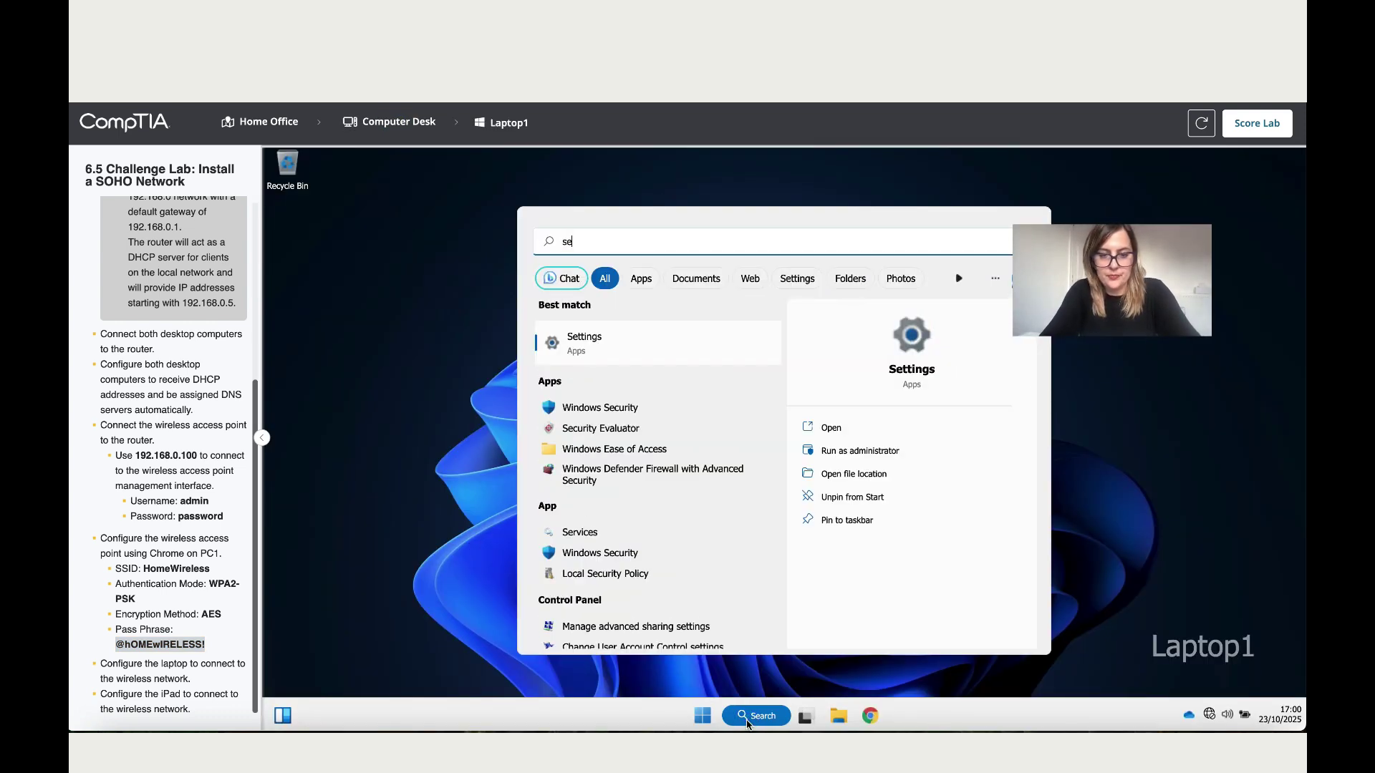
{"action": "left_click", "coordinate": [630, 343]}
{"action": "left_click", "coordinate": [362, 394]}
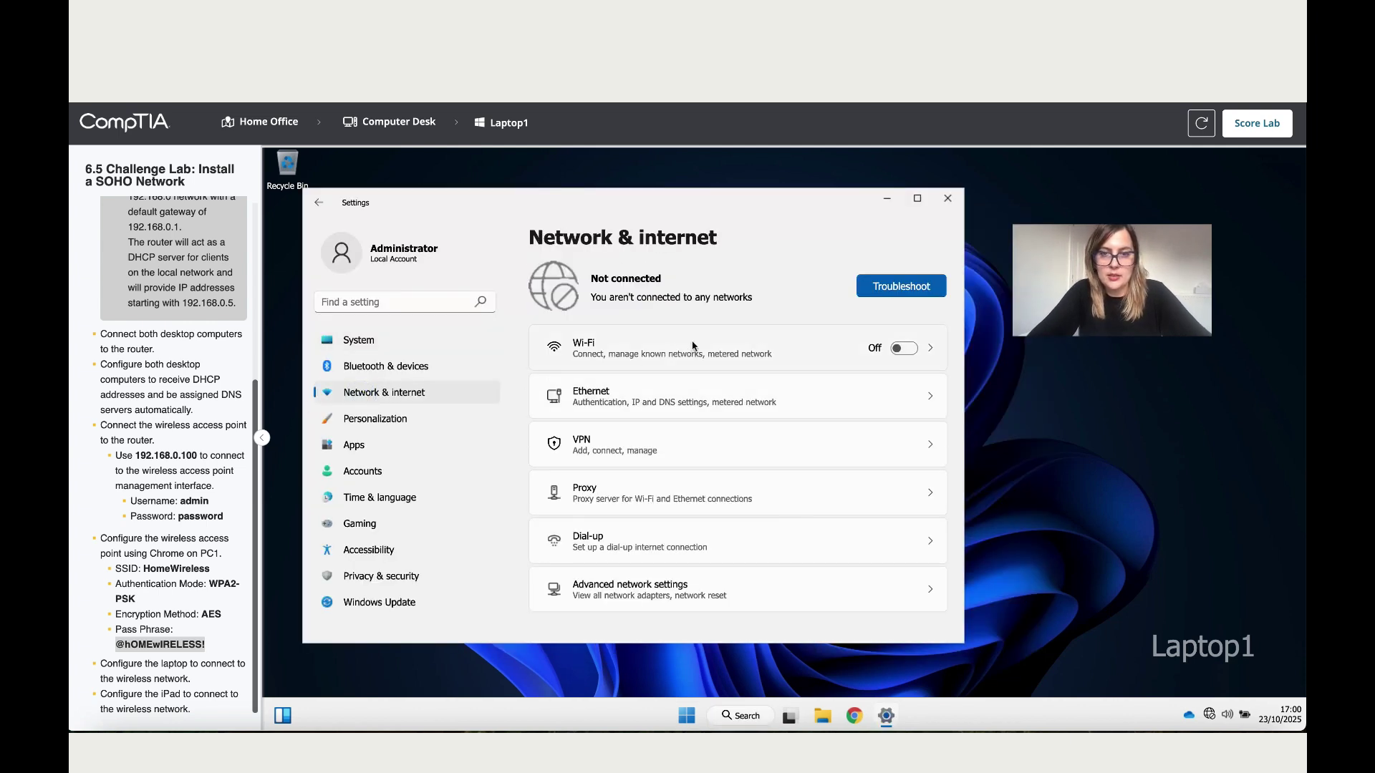
{"action": "left_click", "coordinate": [904, 351]}
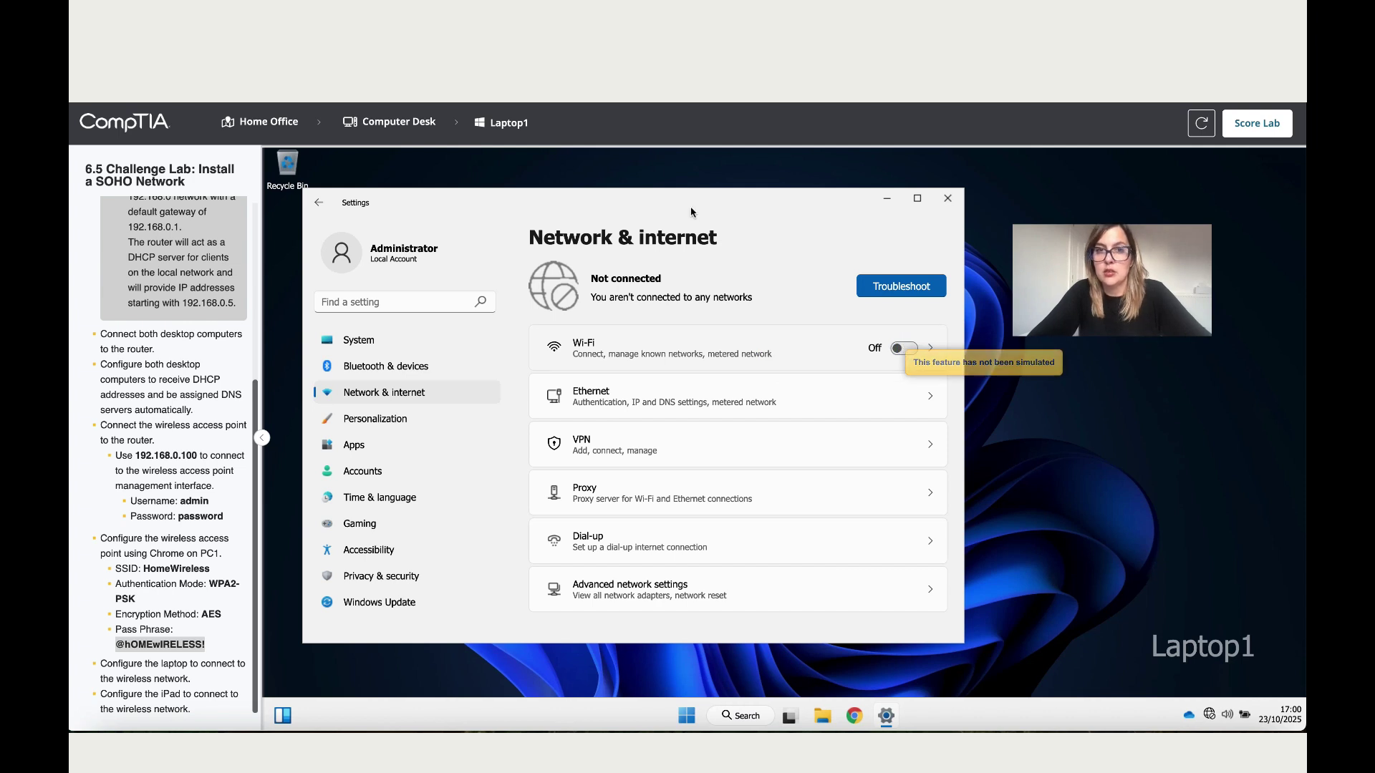
Return to the Computer Desk and zoom in three steps to bring the laptop into view
{"action": "left_click", "coordinate": [409, 116]}
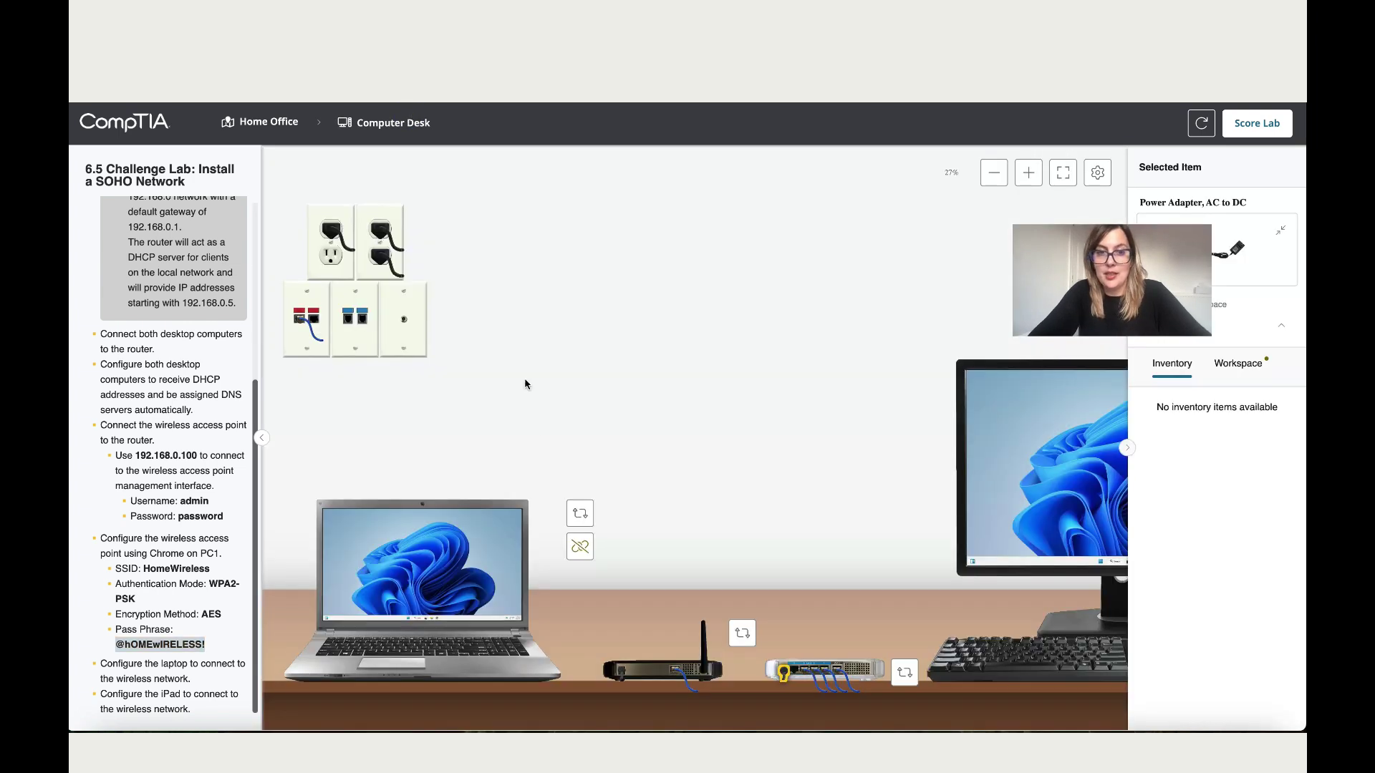
{"action": "left_click", "coordinate": [1029, 171]}
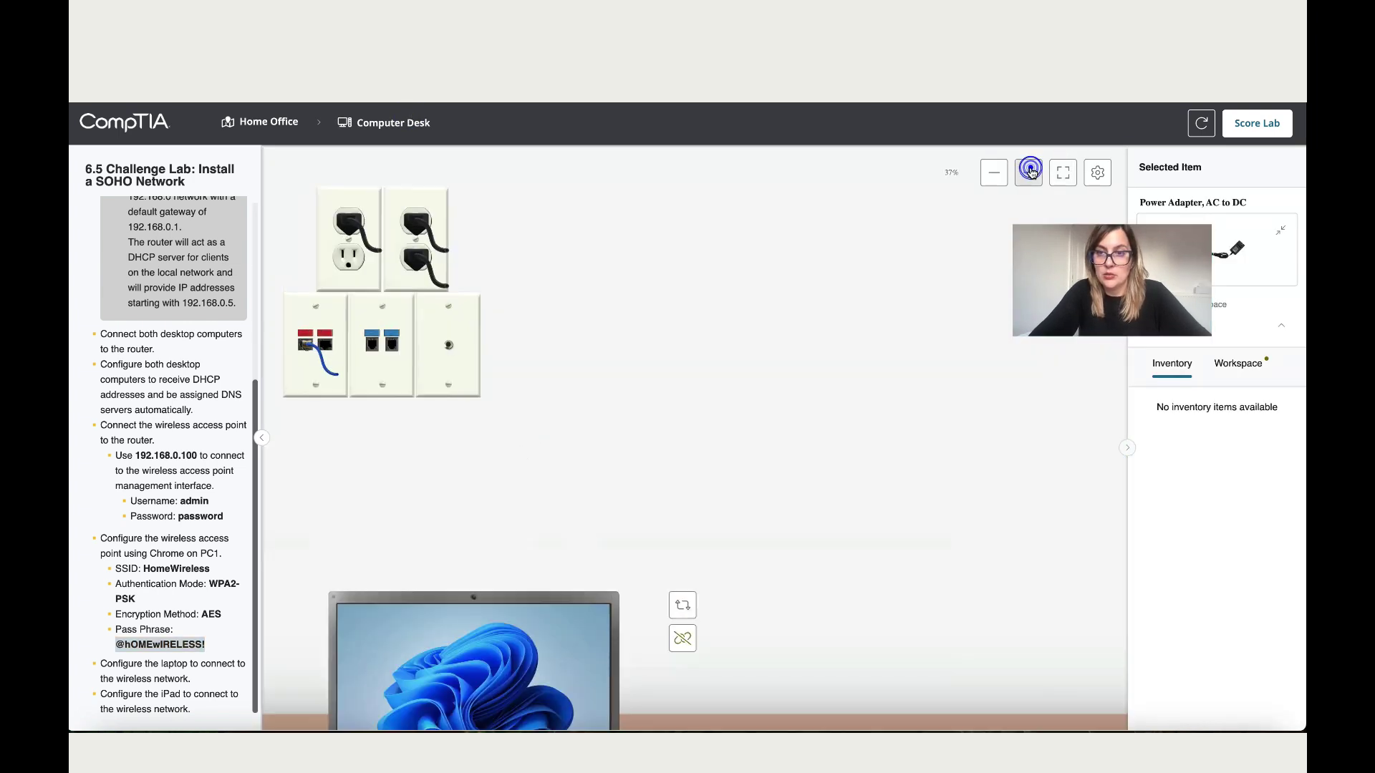
{"action": "left_click", "coordinate": [1029, 171]}
{"action": "left_click", "coordinate": [1030, 171]}
{"action": "scroll", "coordinate": [814, 458], "scroll_direction": "down", "scroll_amount": 5}
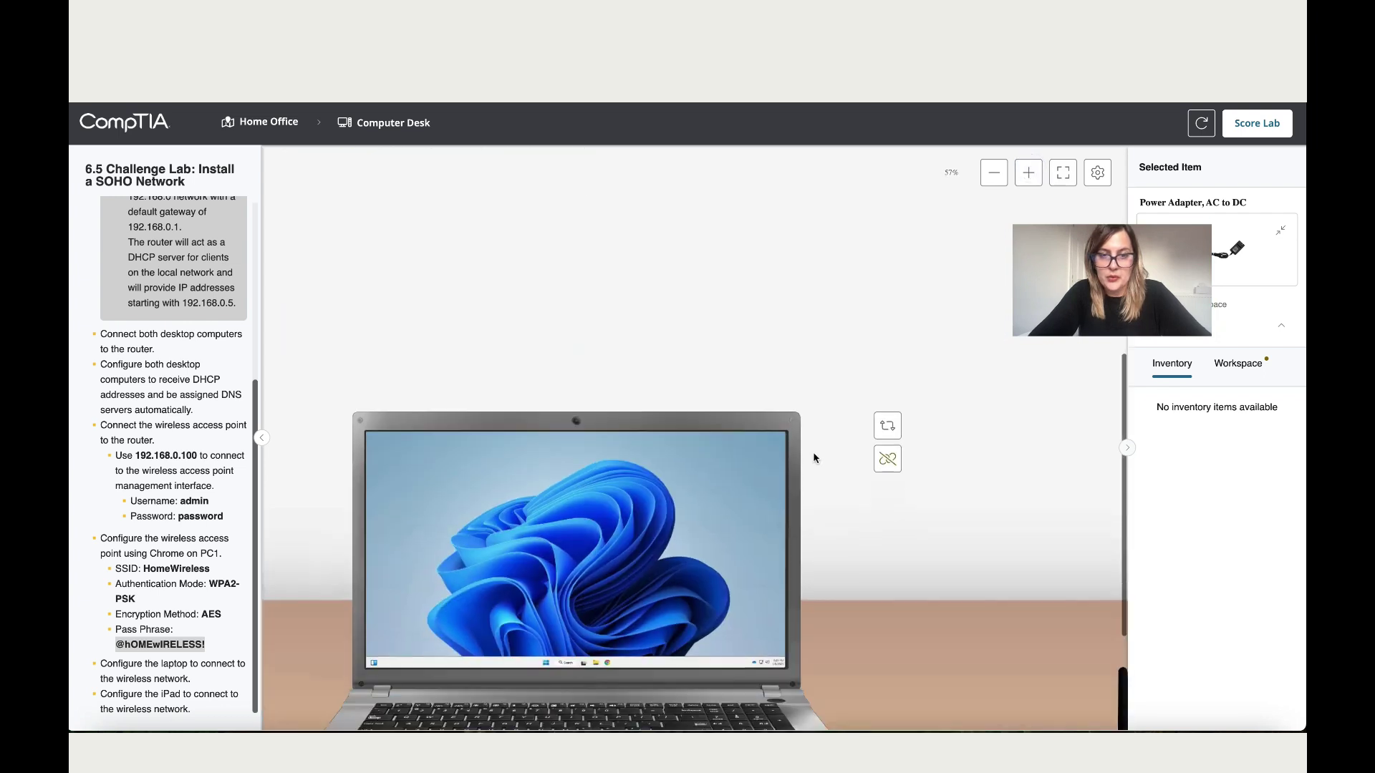
{"action": "scroll", "coordinate": [814, 459], "scroll_direction": "down", "scroll_amount": 1}
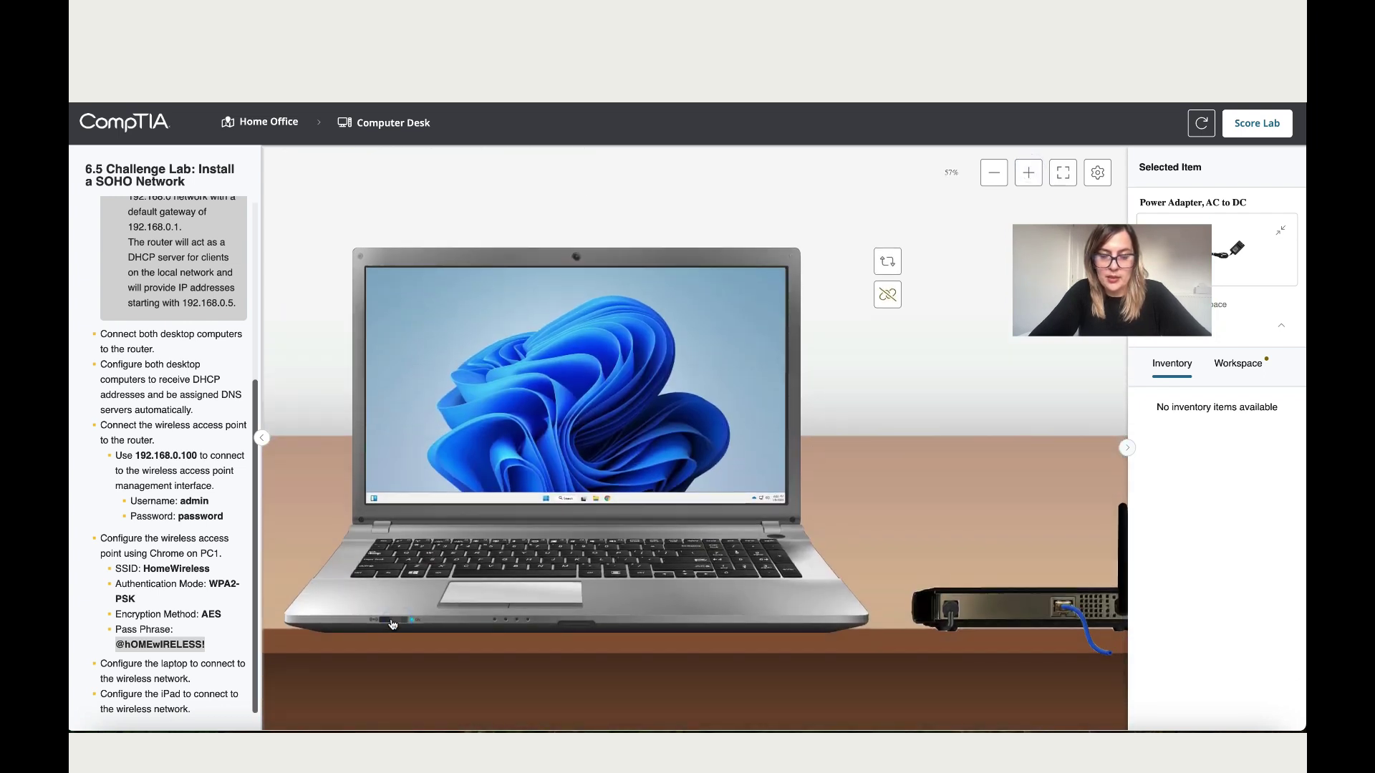
Connect Laptop1 to HomeWireless, pasting the pass phrase as the network security key
{"action": "left_click", "coordinate": [612, 387]}
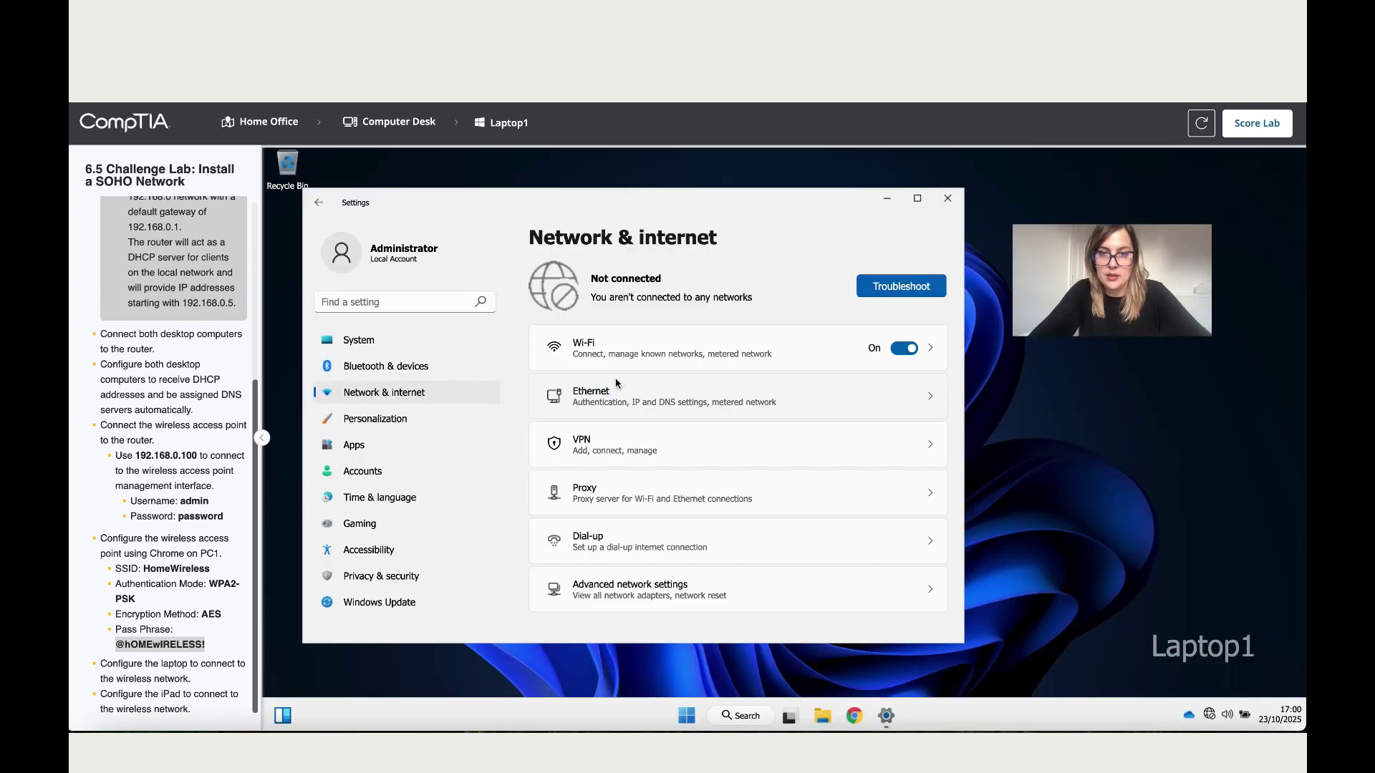
{"action": "left_click", "coordinate": [823, 358]}
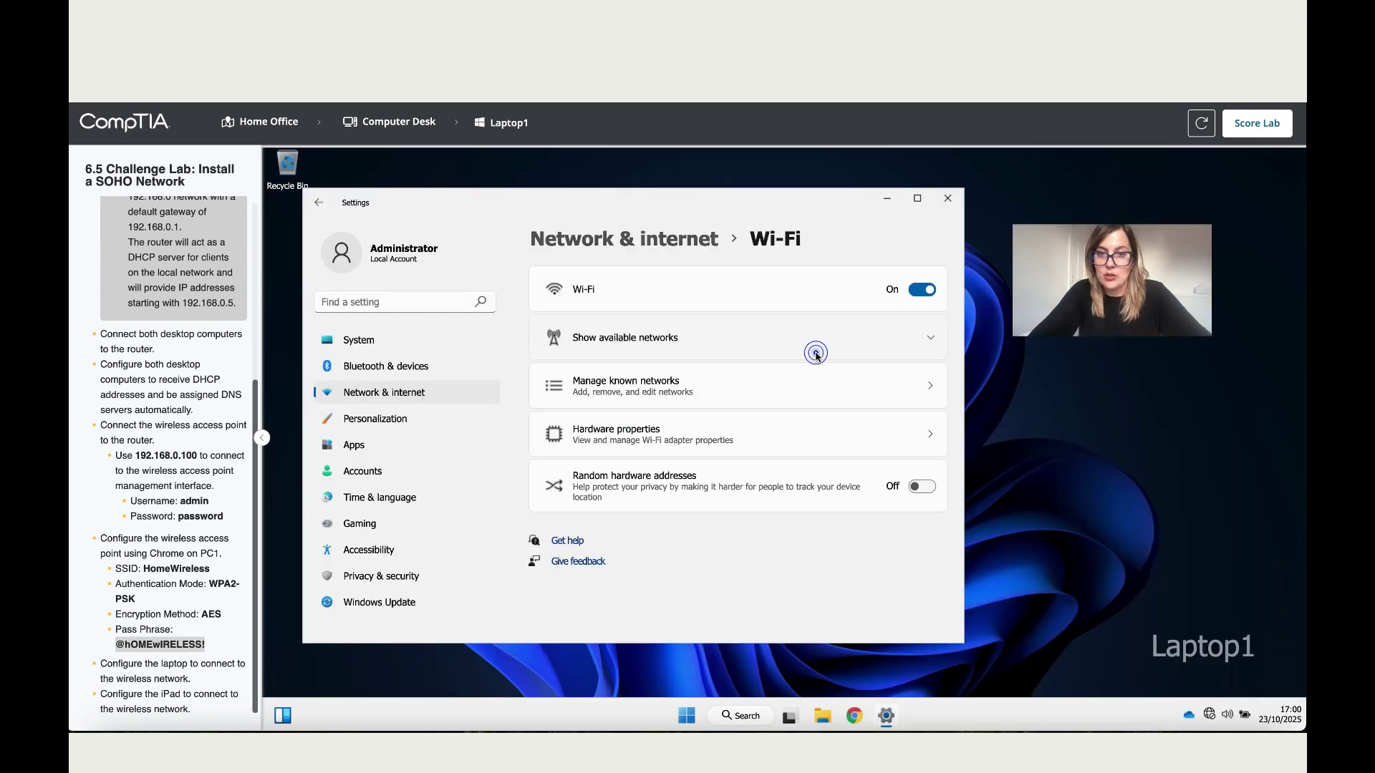
{"action": "left_click", "coordinate": [723, 340]}
{"action": "left_click", "coordinate": [642, 378]}
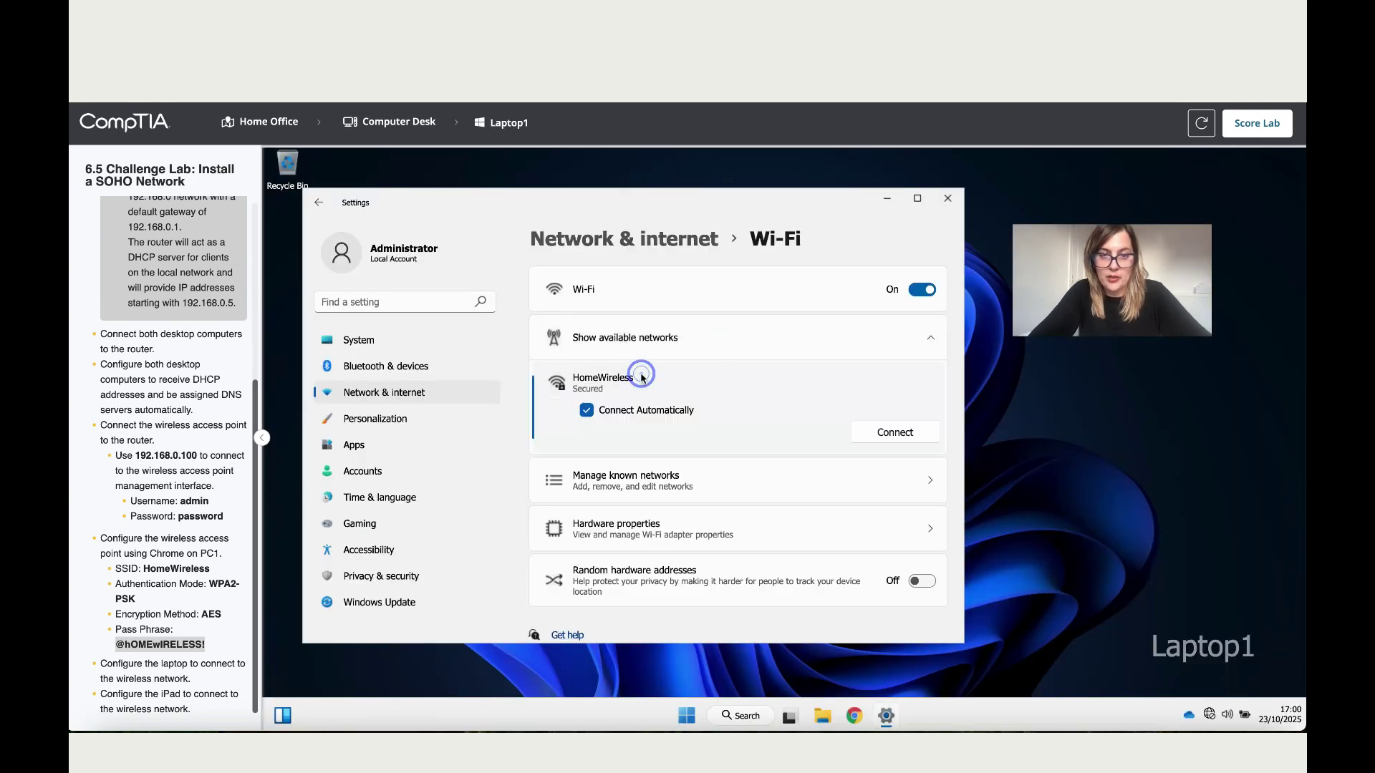
{"action": "left_click", "coordinate": [888, 436]}
{"action": "key", "text": "ctrl+v"}
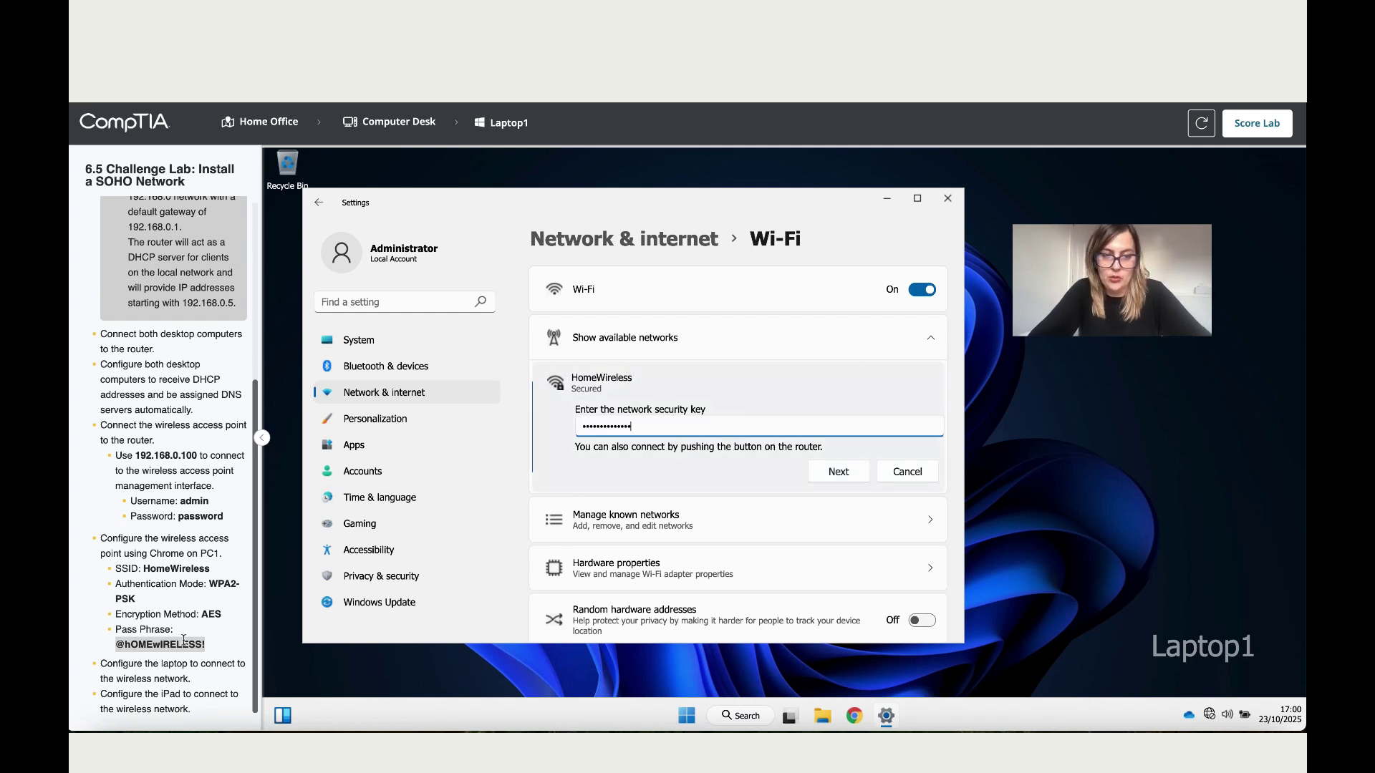
{"action": "left_click", "coordinate": [832, 473]}
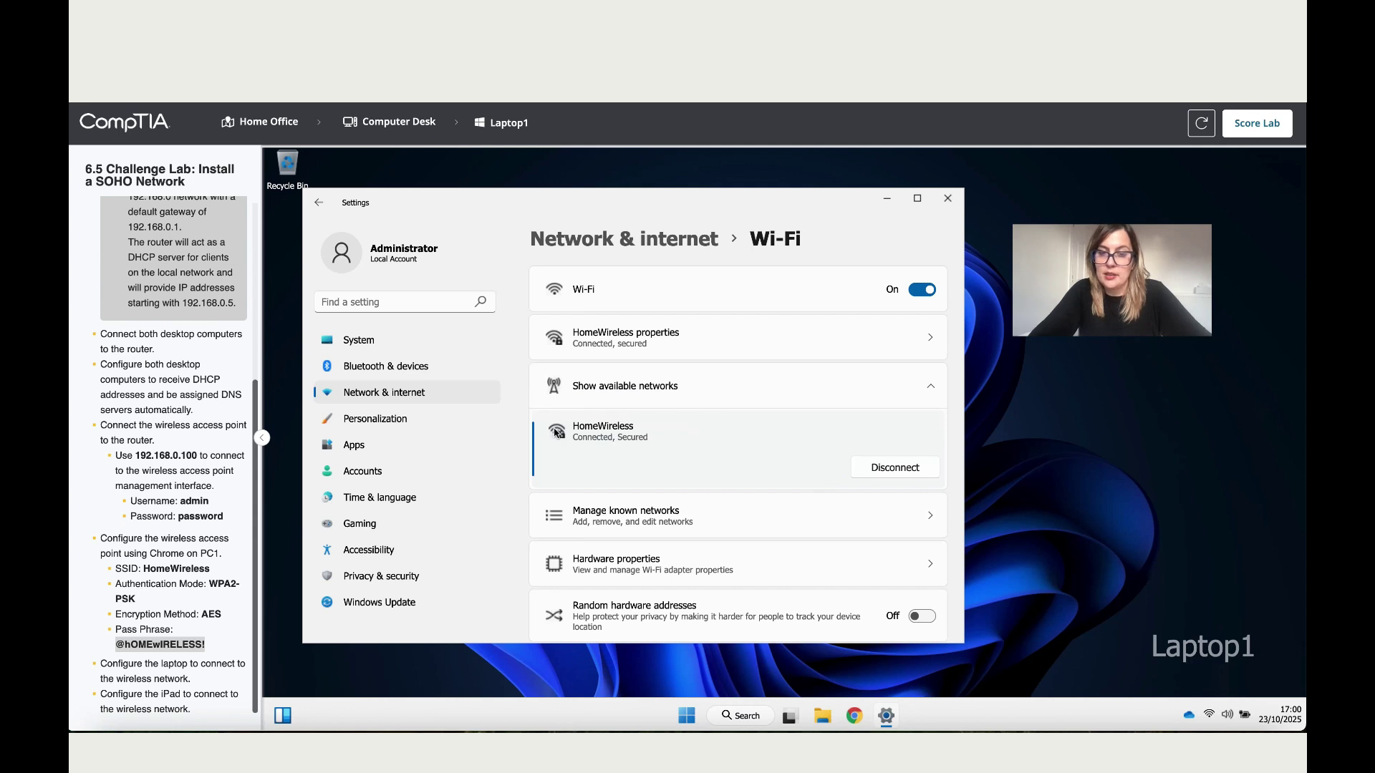
Go back to the Computer Desk, scroll right, and open the iPad
{"action": "left_click", "coordinate": [391, 123]}
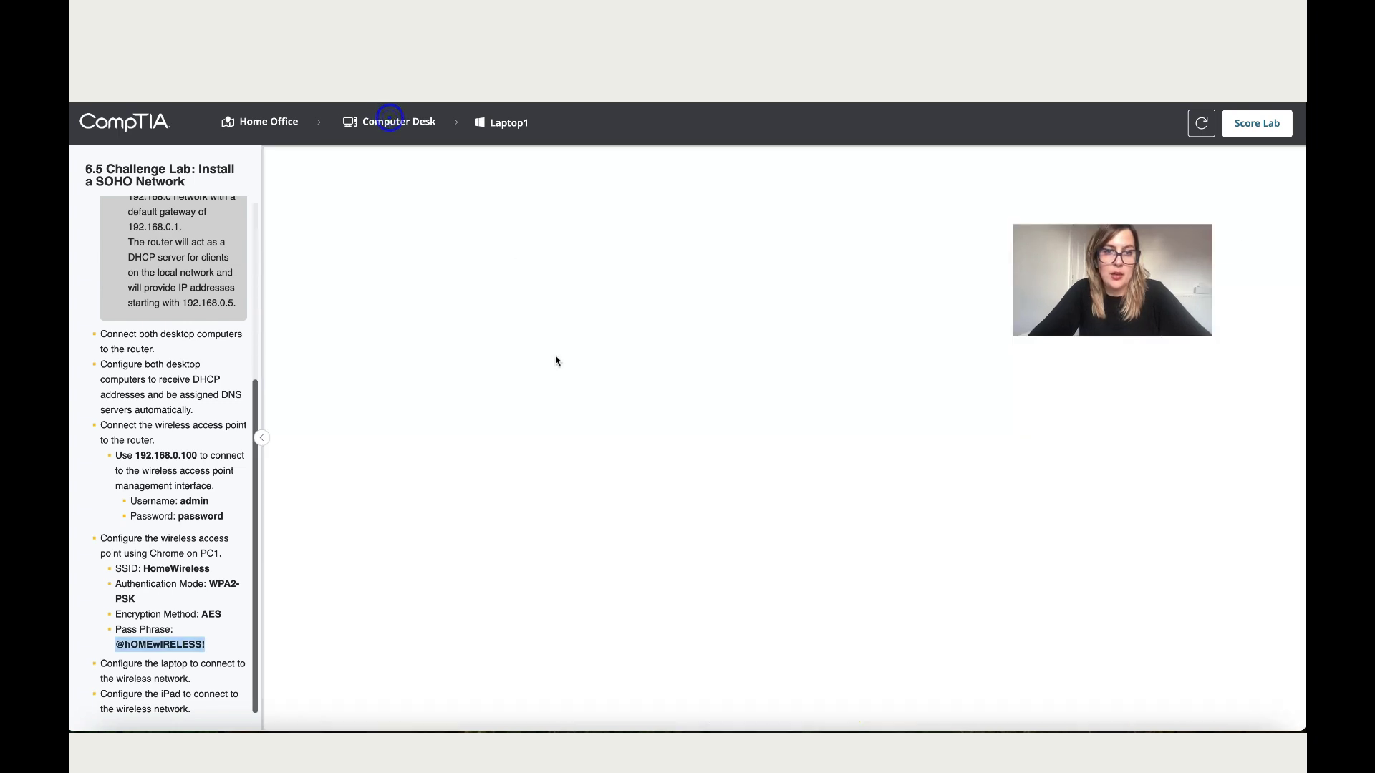
{"action": "scroll", "coordinate": [750, 526], "scroll_direction": "right", "scroll_amount": 15}
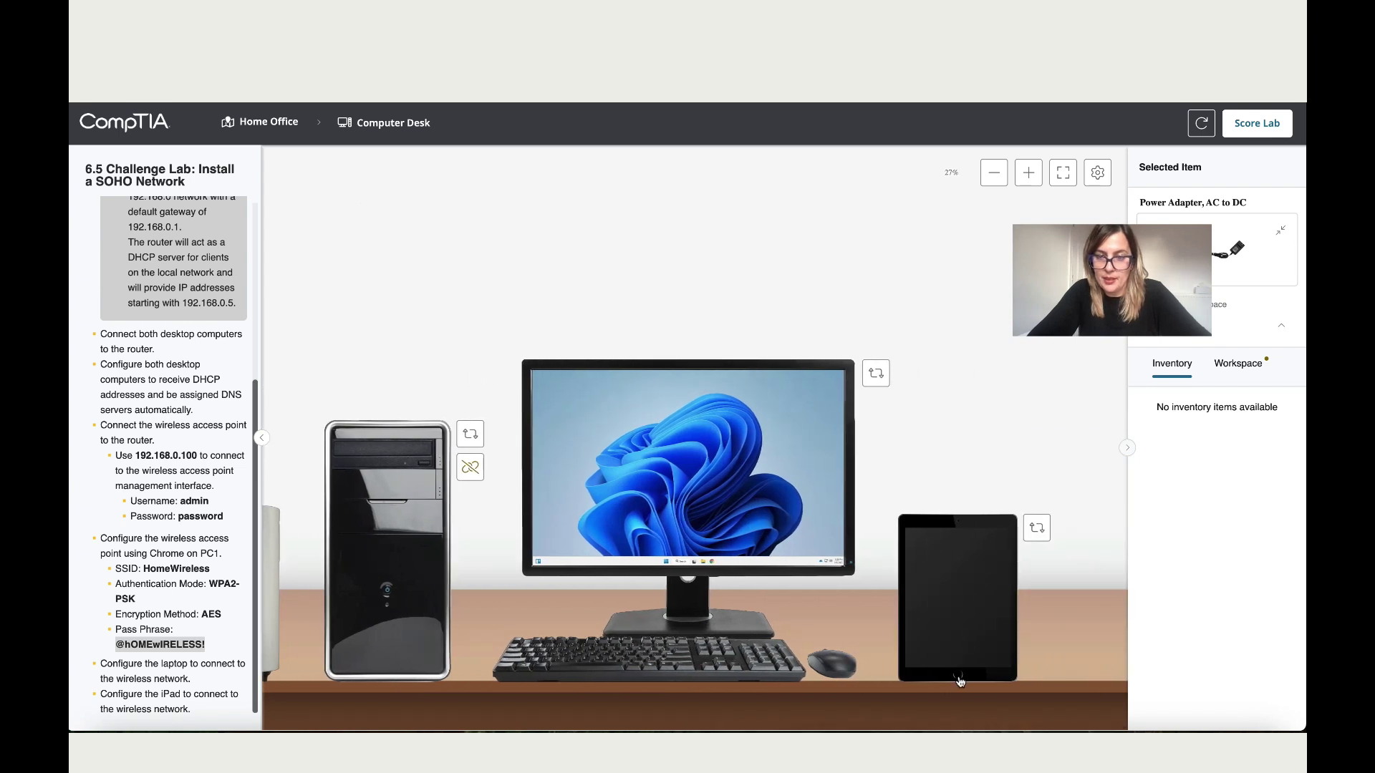
{"action": "left_click", "coordinate": [958, 677]}
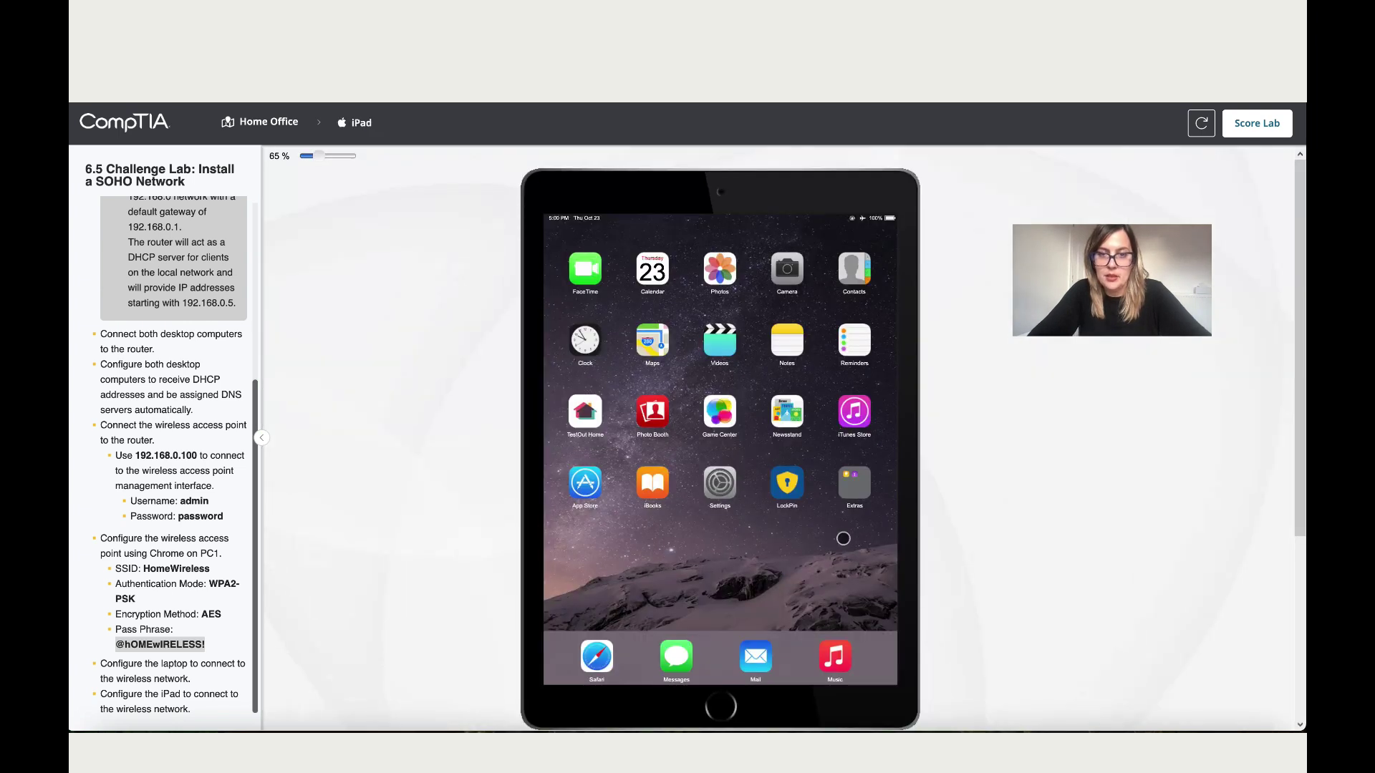
In iPad Settings > Wi-Fi, pick HomeWireless and copy the pass phrase from the instructions
{"action": "left_click", "coordinate": [720, 483]}
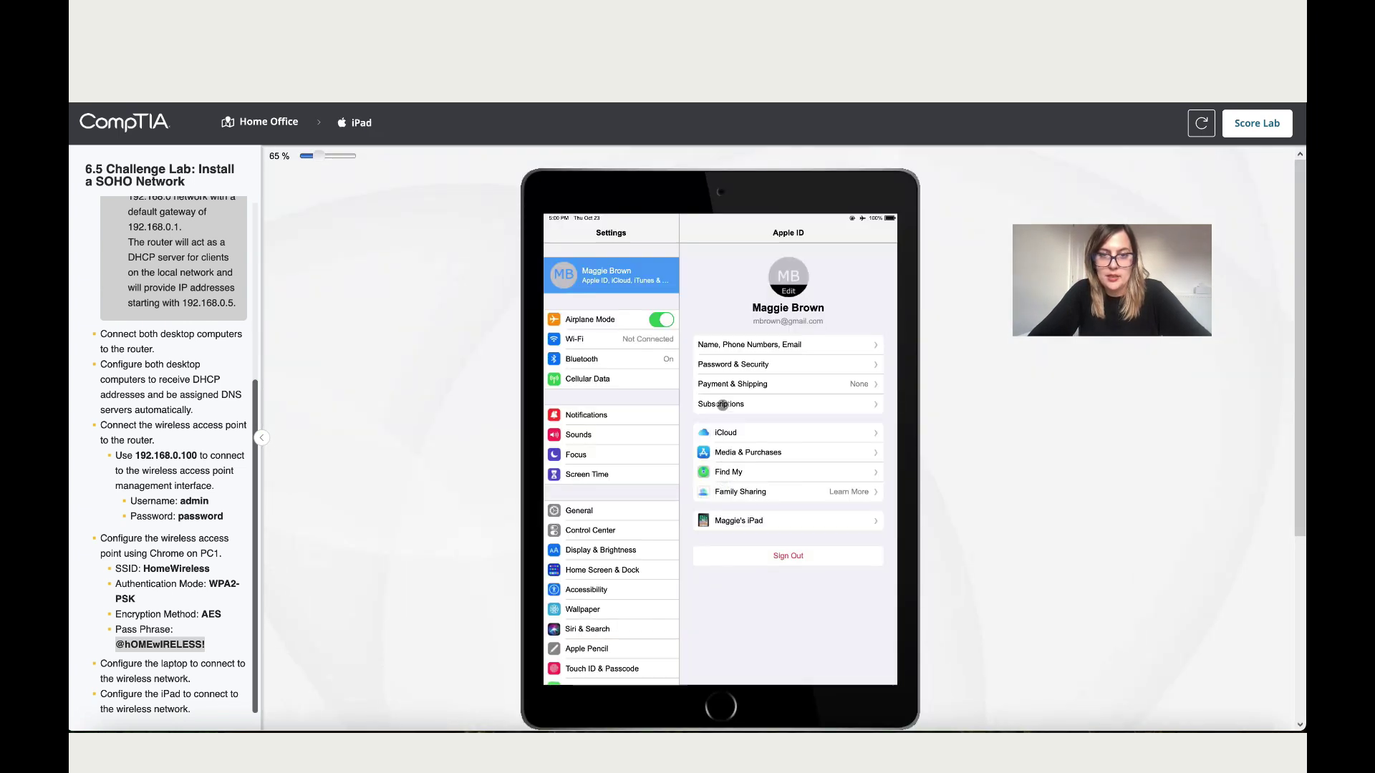
{"action": "left_click", "coordinate": [603, 340]}
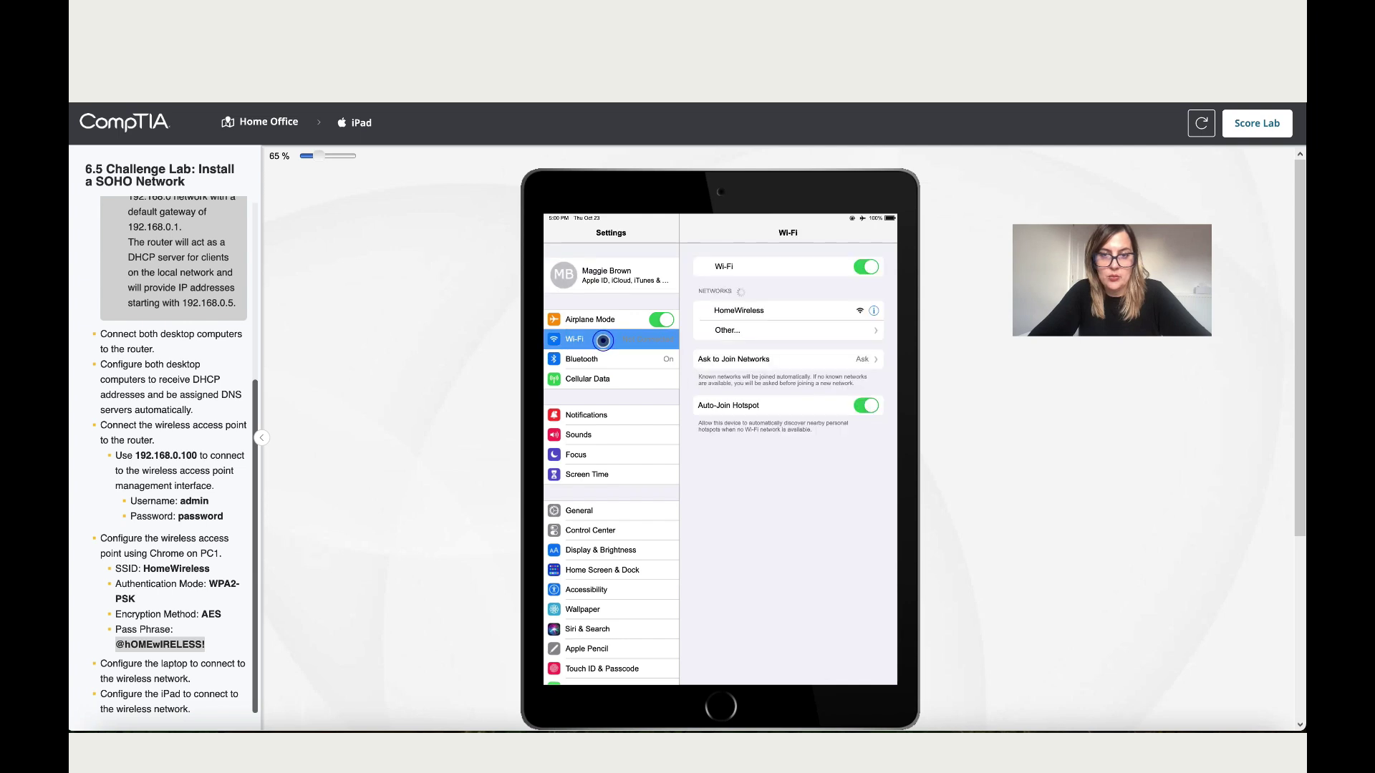
{"action": "left_click", "coordinate": [739, 310]}
{"action": "left_click", "coordinate": [707, 365]}
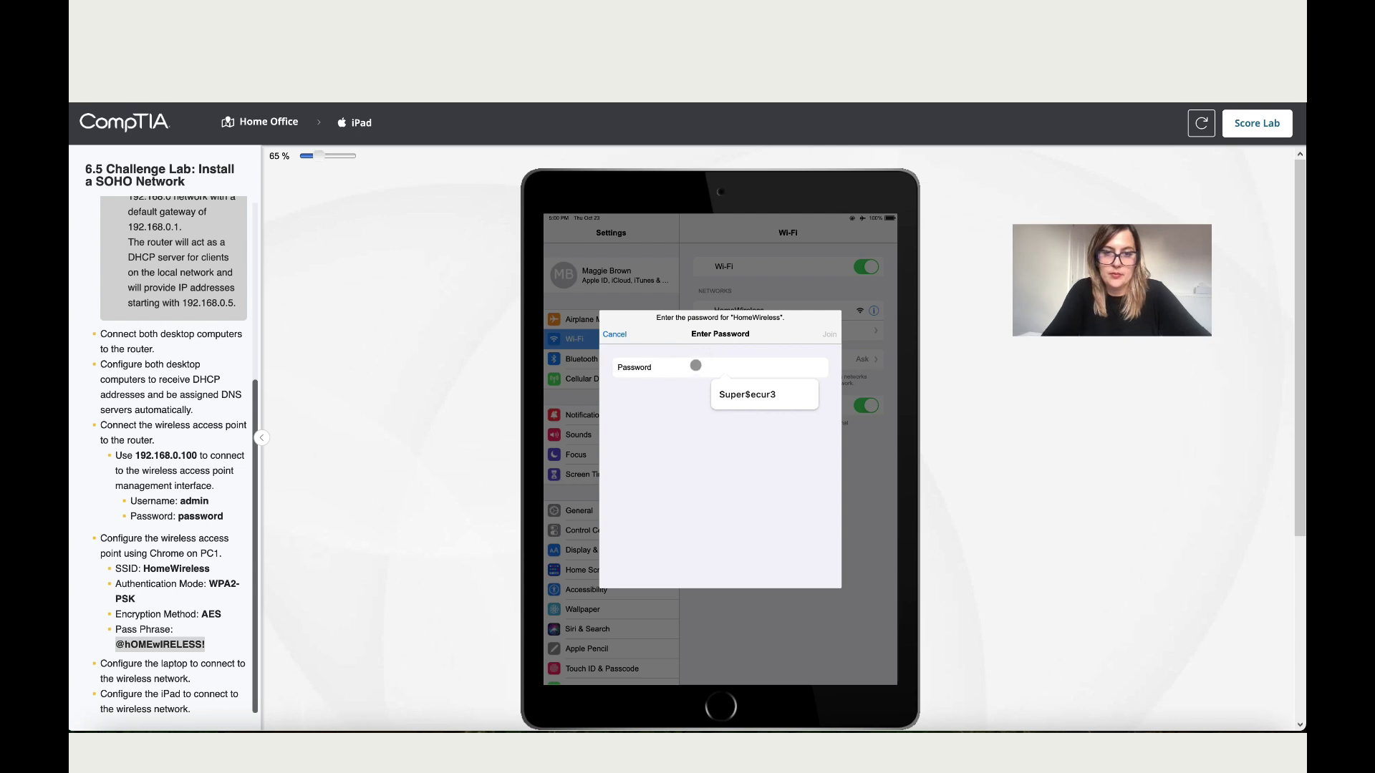
{"action": "left_click", "coordinate": [687, 368]}
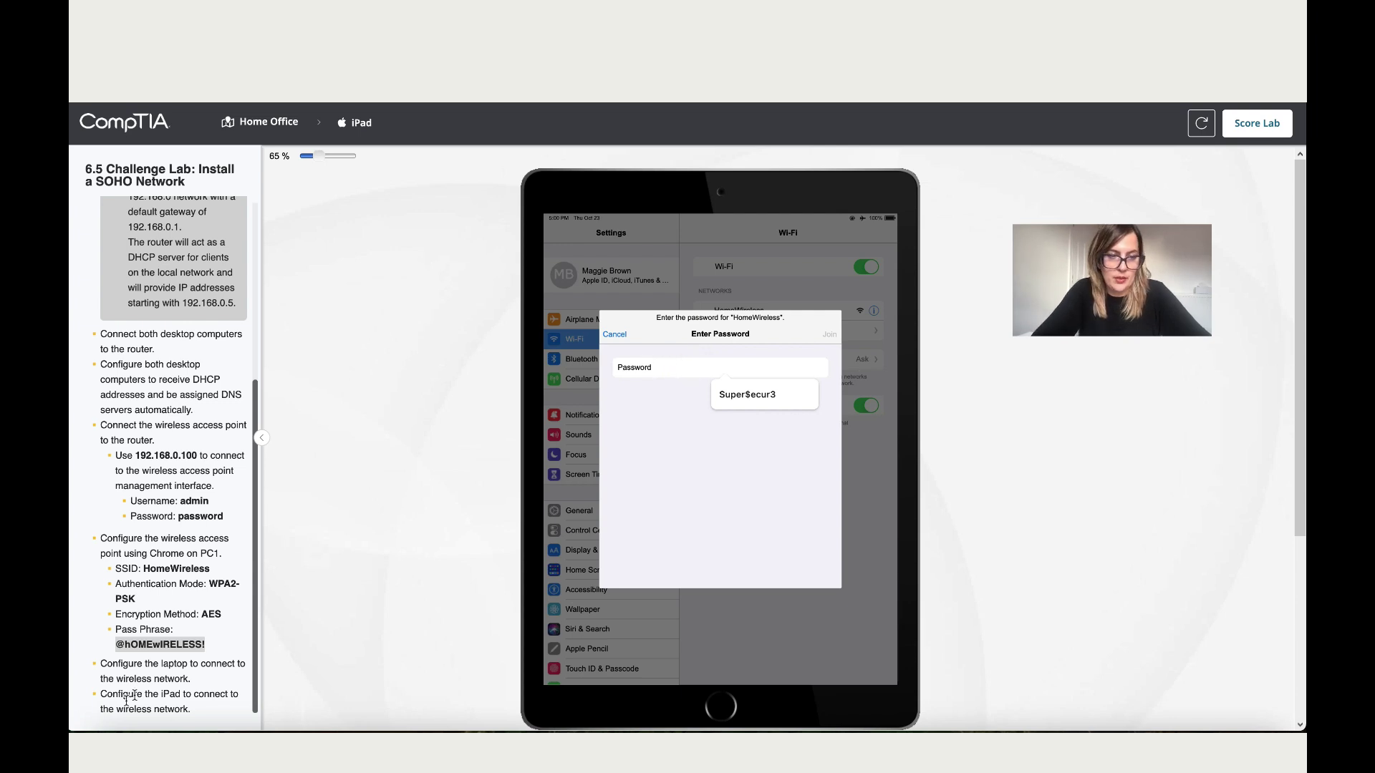
{"action": "left_click", "coordinate": [156, 645]}
{"action": "right_click", "coordinate": [156, 645]}
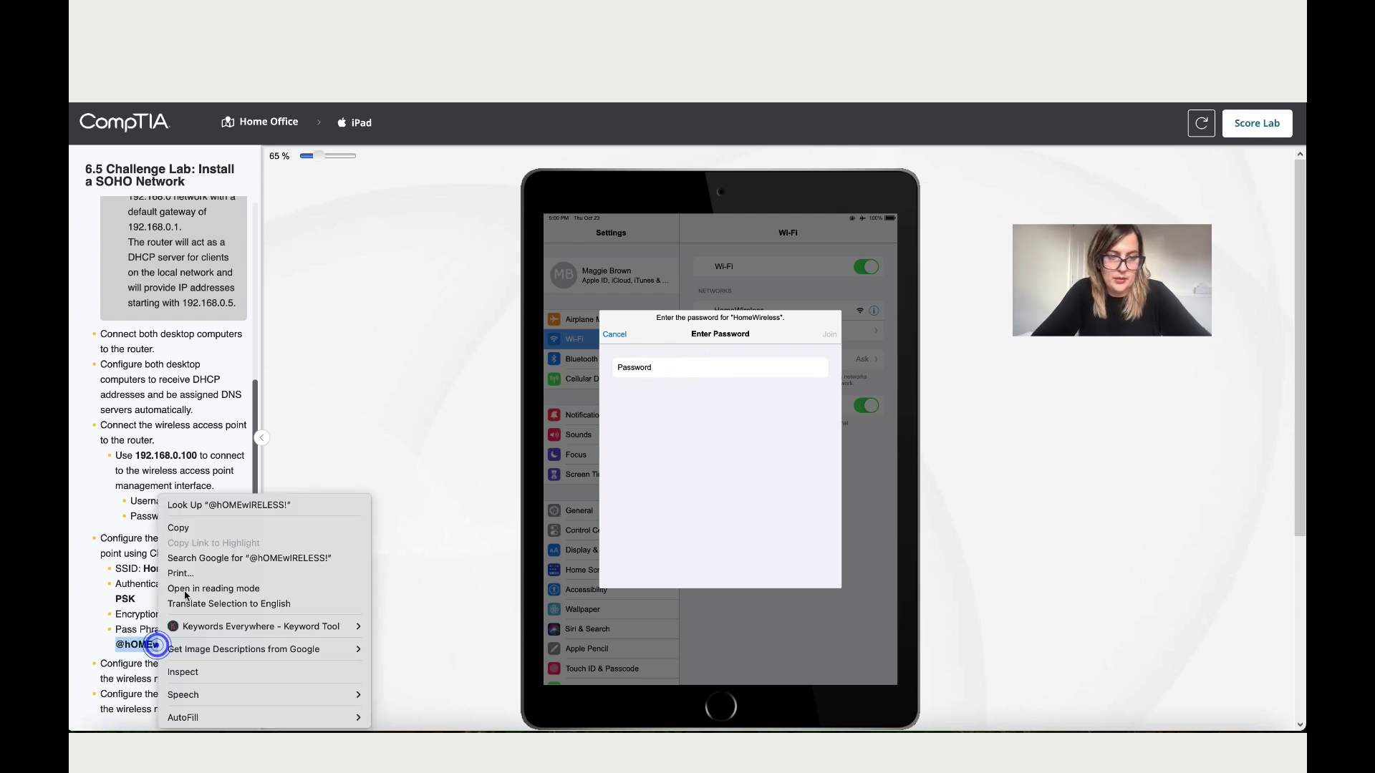
{"action": "left_click", "coordinate": [183, 528]}
Enter the pass phrase to join HomeWireless on the iPad, then submit the lab for scoring
{"action": "left_click", "coordinate": [652, 363]}
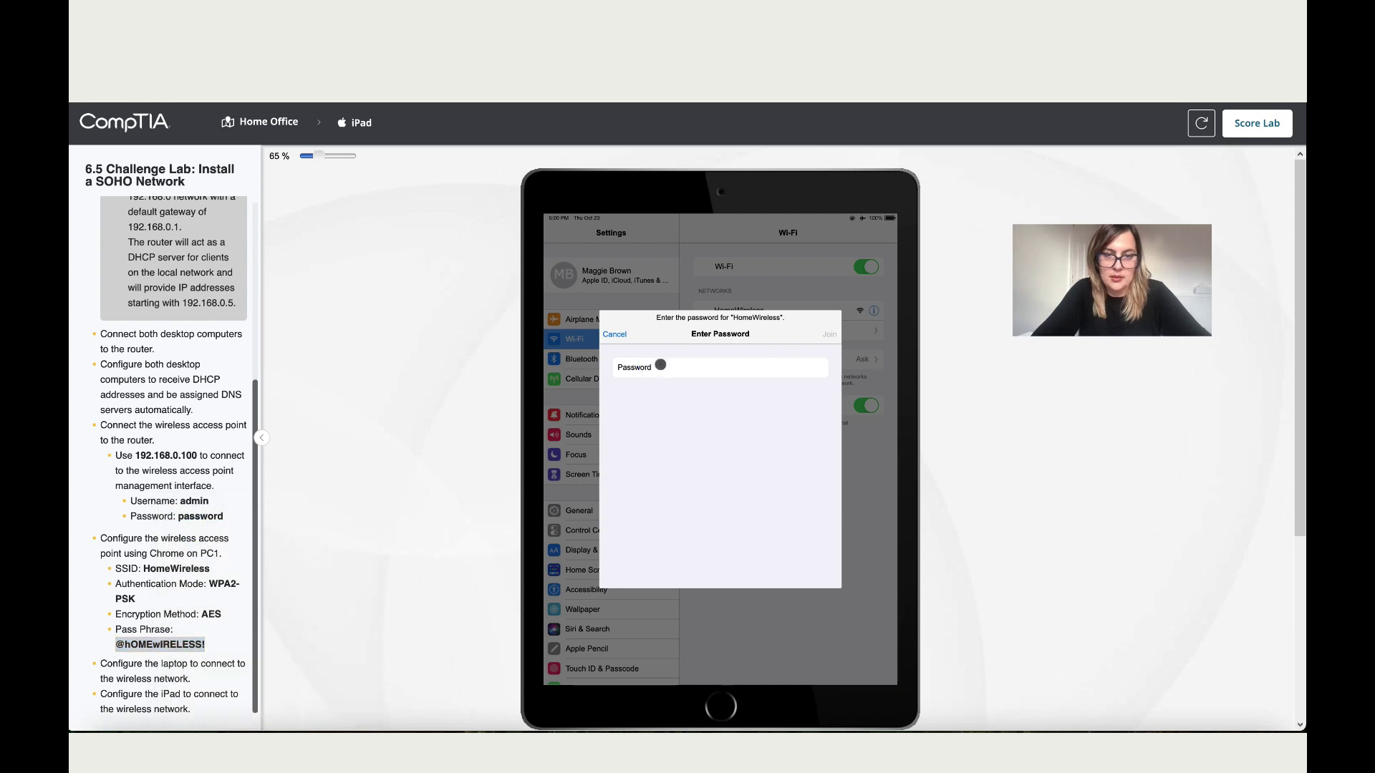
{"action": "left_click", "coordinate": [661, 365]}
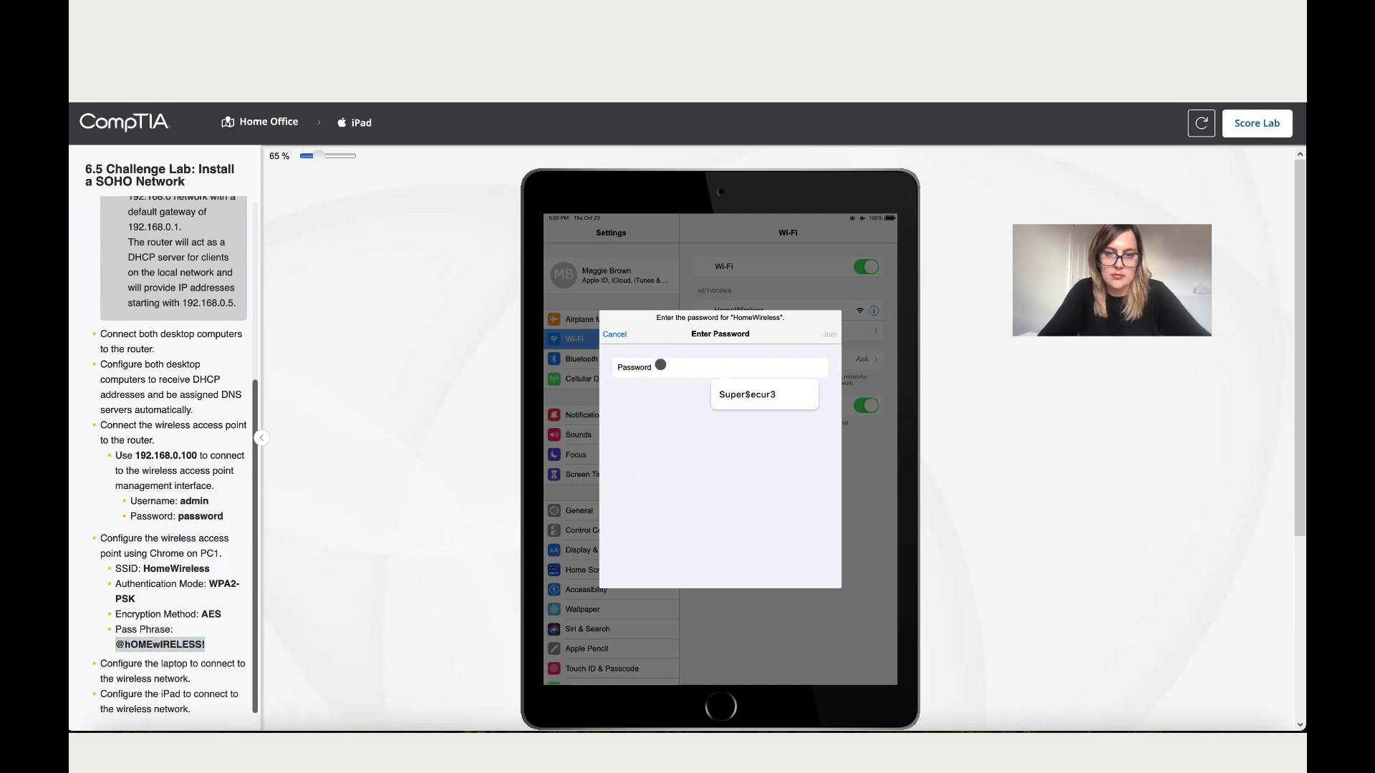
{"action": "left_click", "coordinate": [701, 369]}
{"action": "left_click", "coordinate": [702, 370]}
{"action": "left_click", "coordinate": [703, 370]}
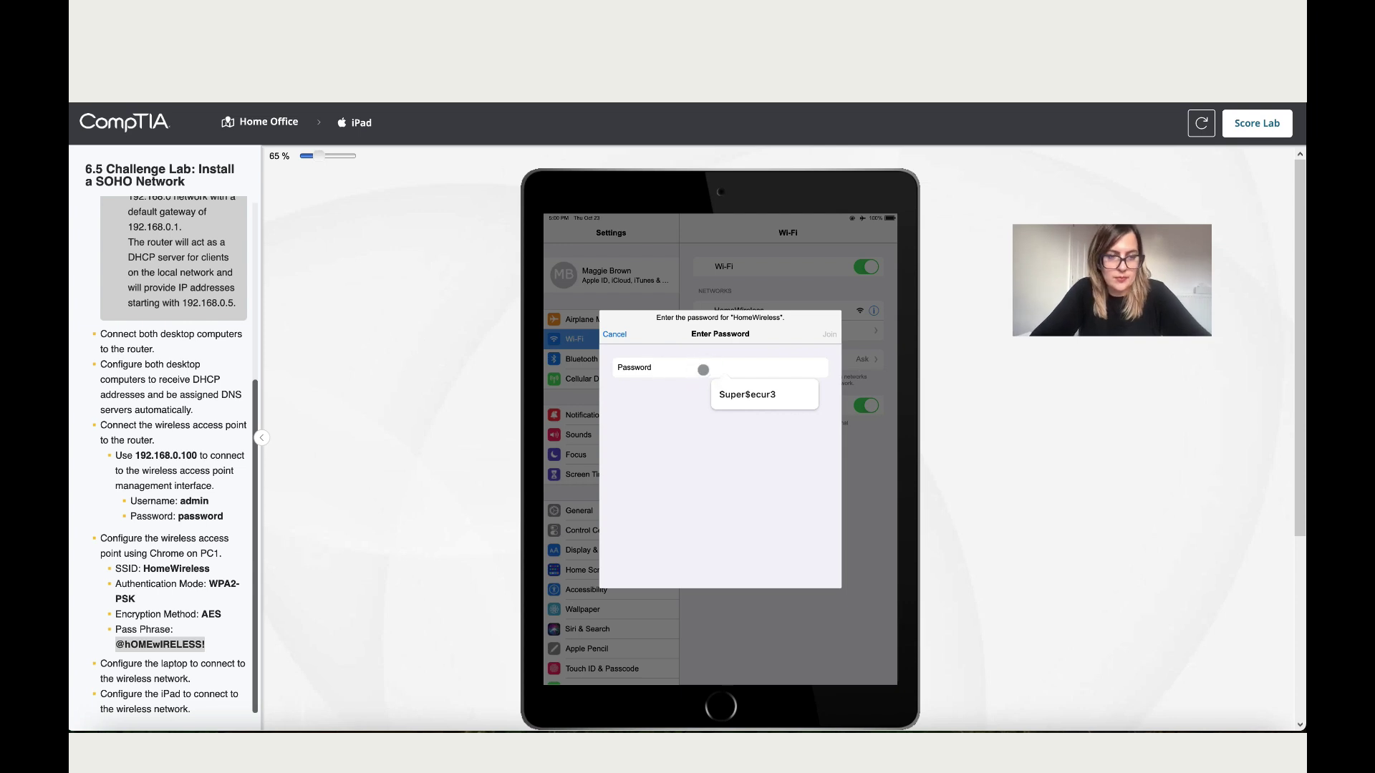
{"action": "type", "text": "@"}
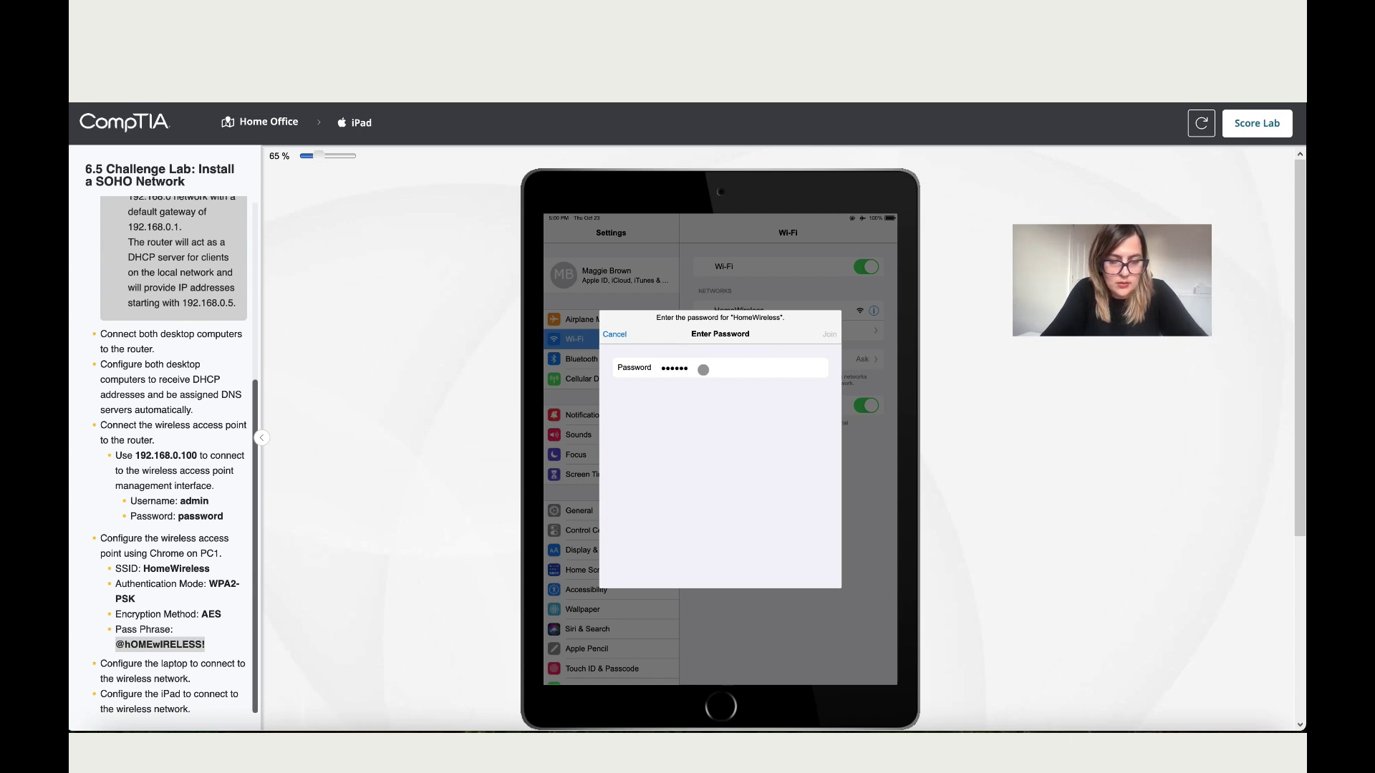
{"action": "type", "text": "IR"}
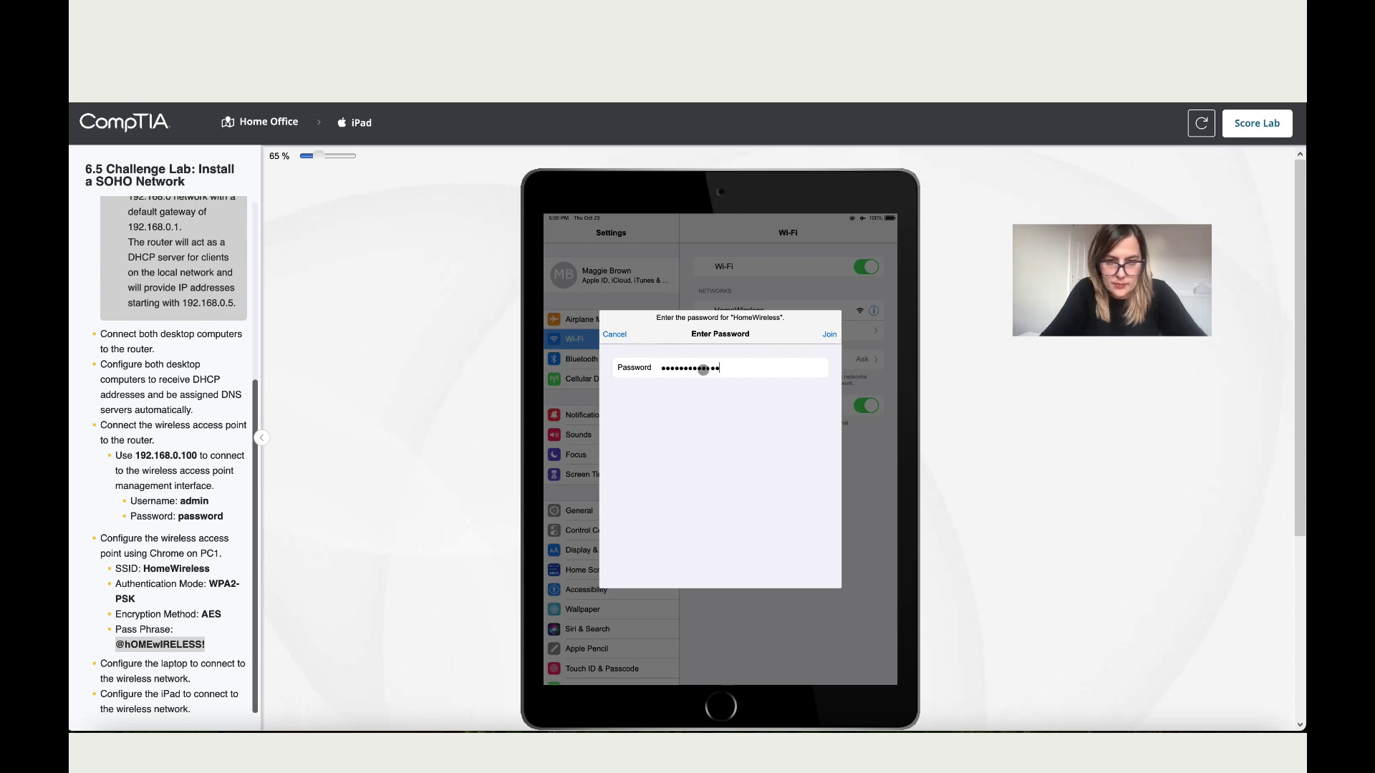
{"action": "left_click", "coordinate": [829, 334]}
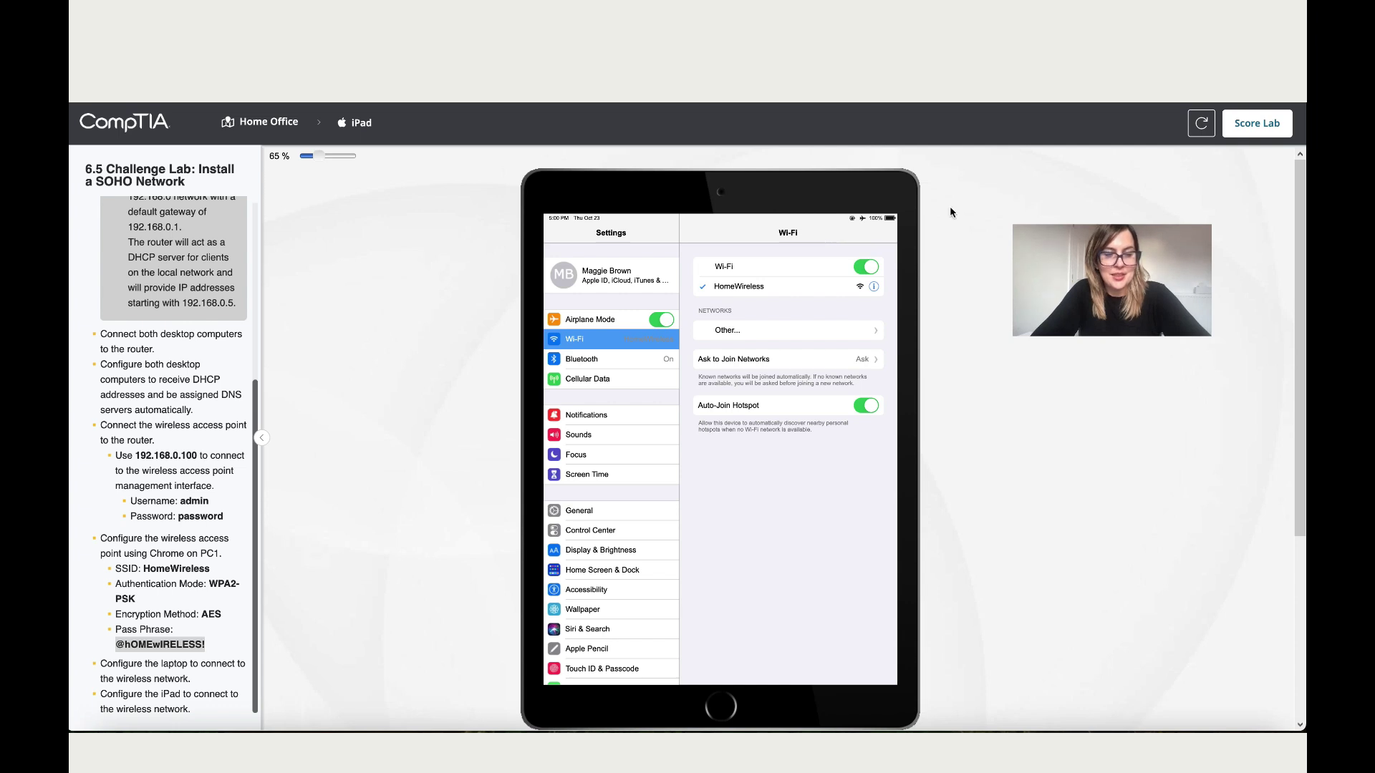
{"action": "left_click", "coordinate": [1257, 124]}
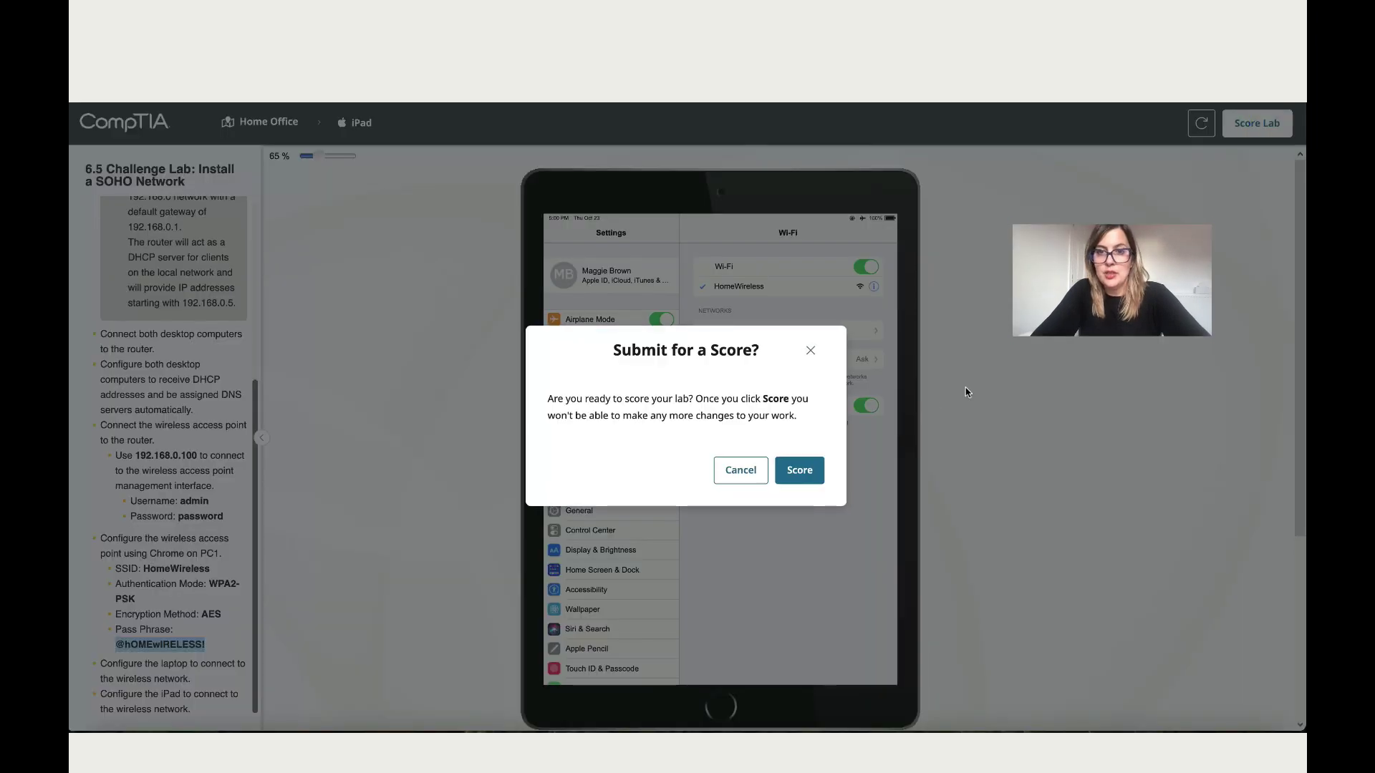
{"action": "left_click", "coordinate": [808, 484]}
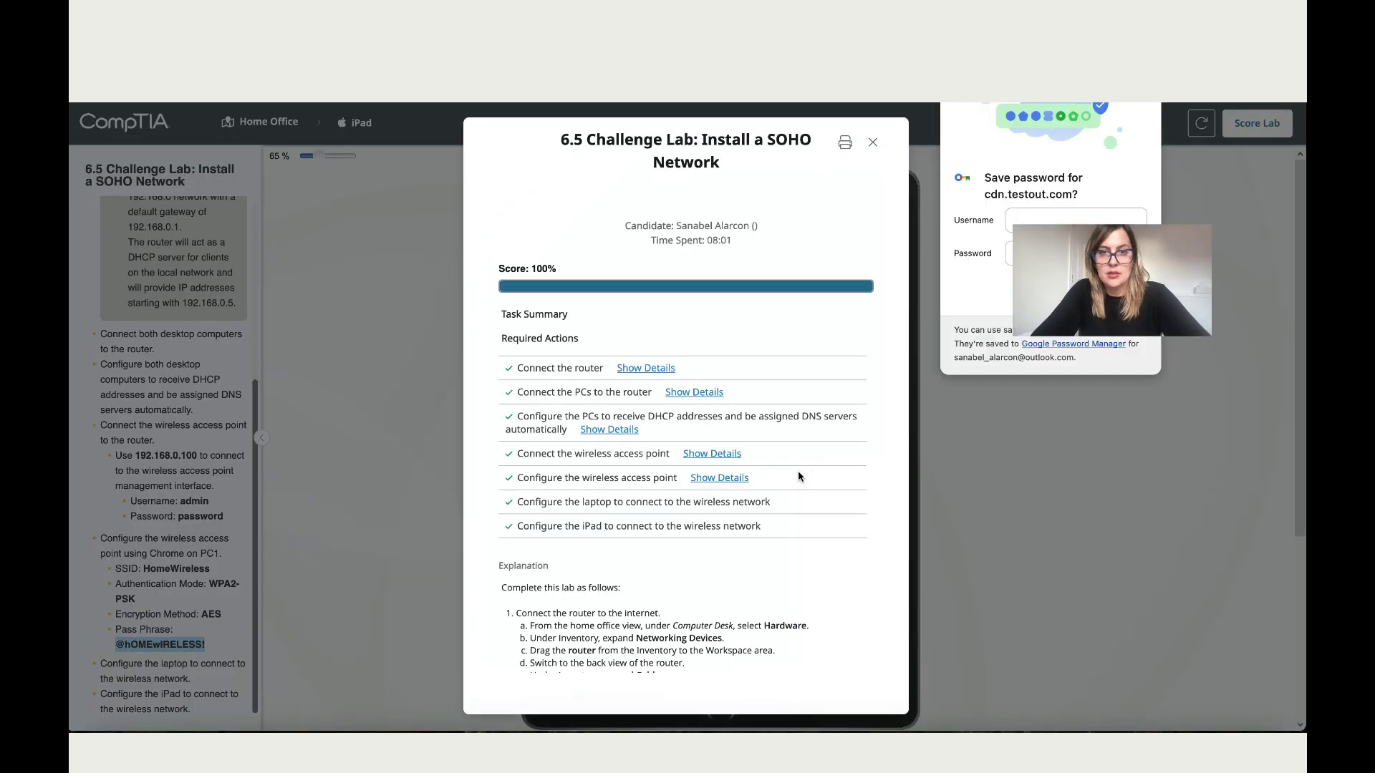